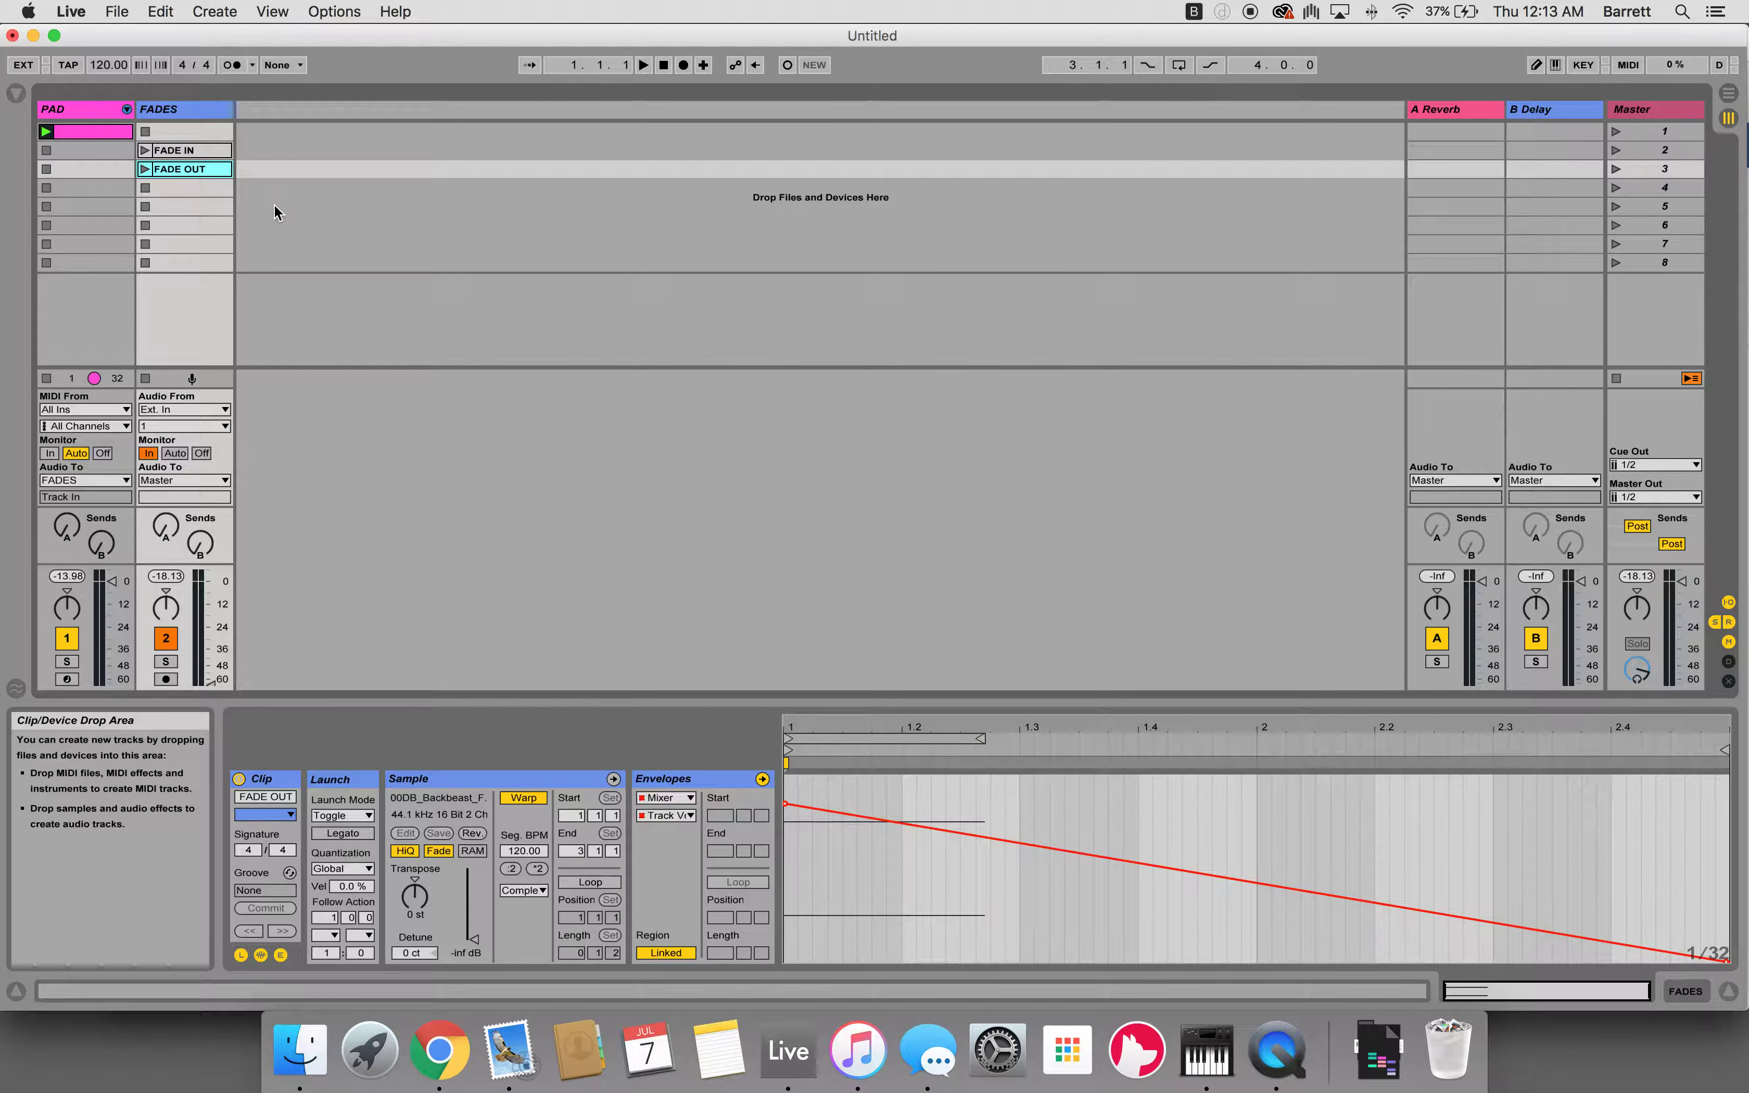
Launch FADE IN and FADE OUT on the FADES track, then stop the PAD track's looping clip
left_click(145, 150)
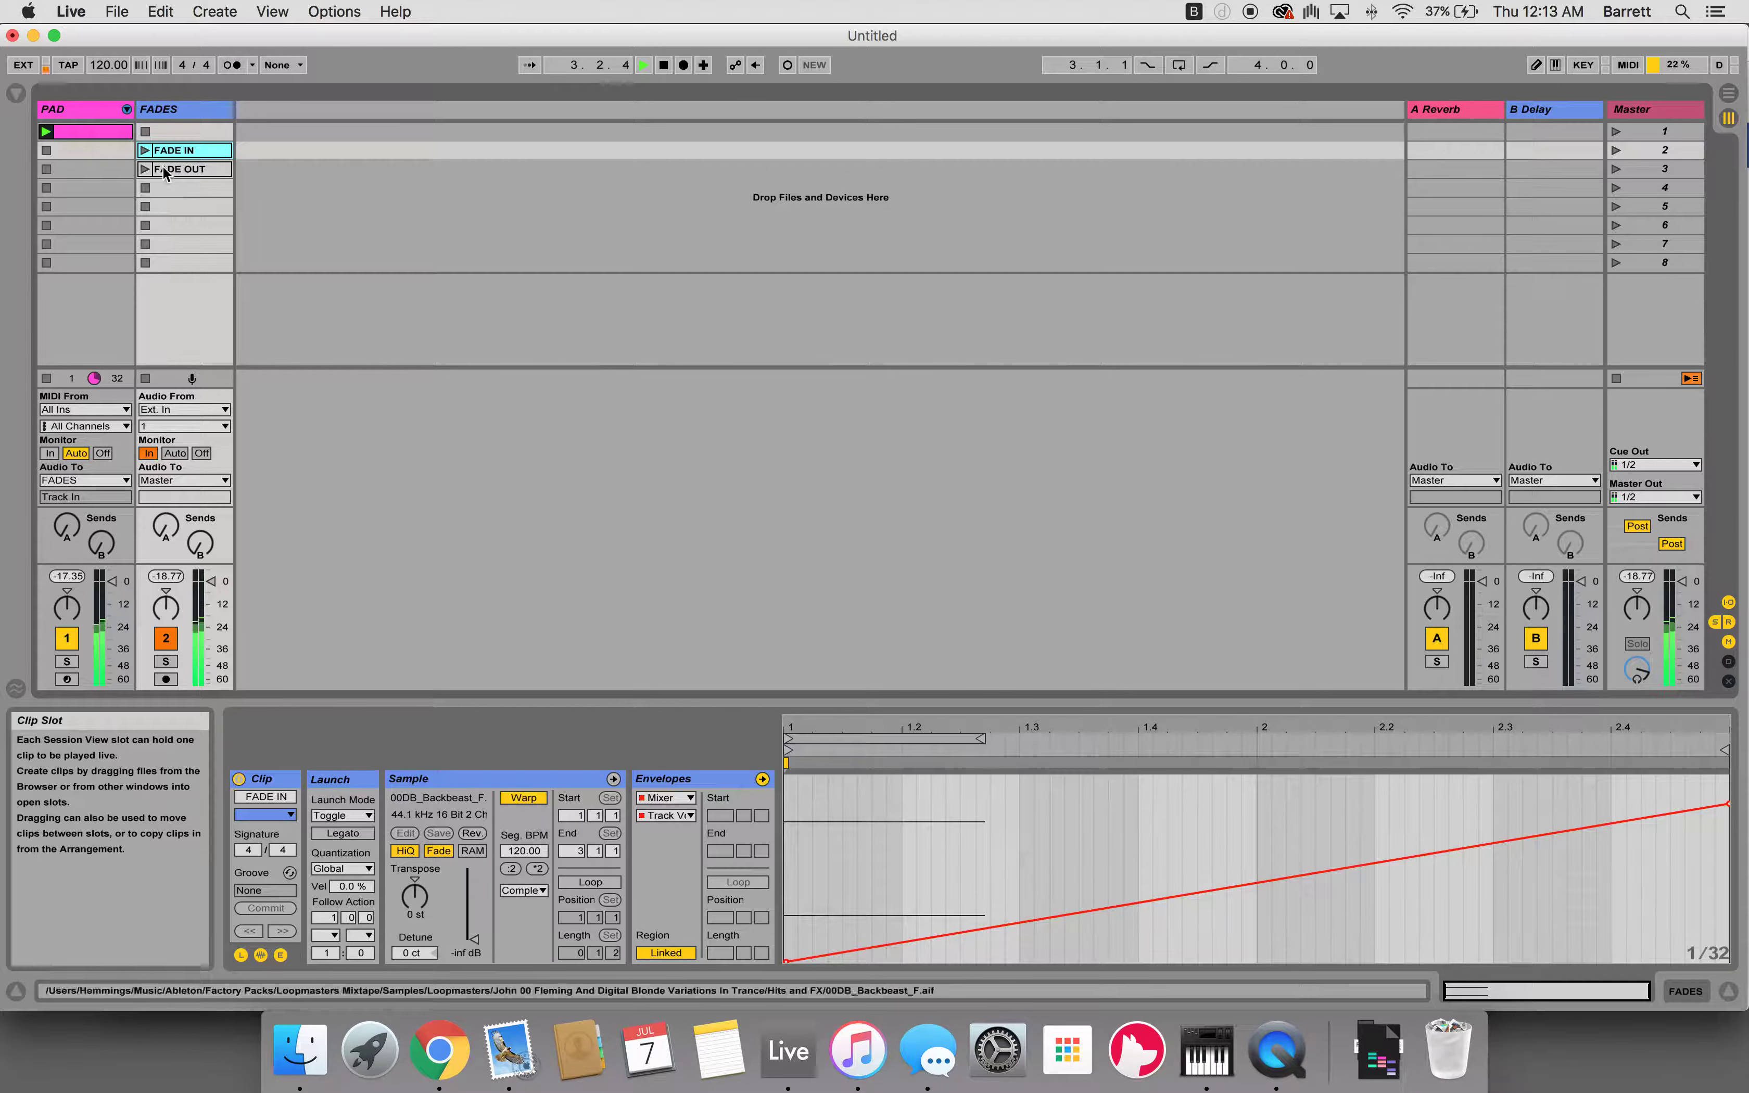
left_click(145, 168)
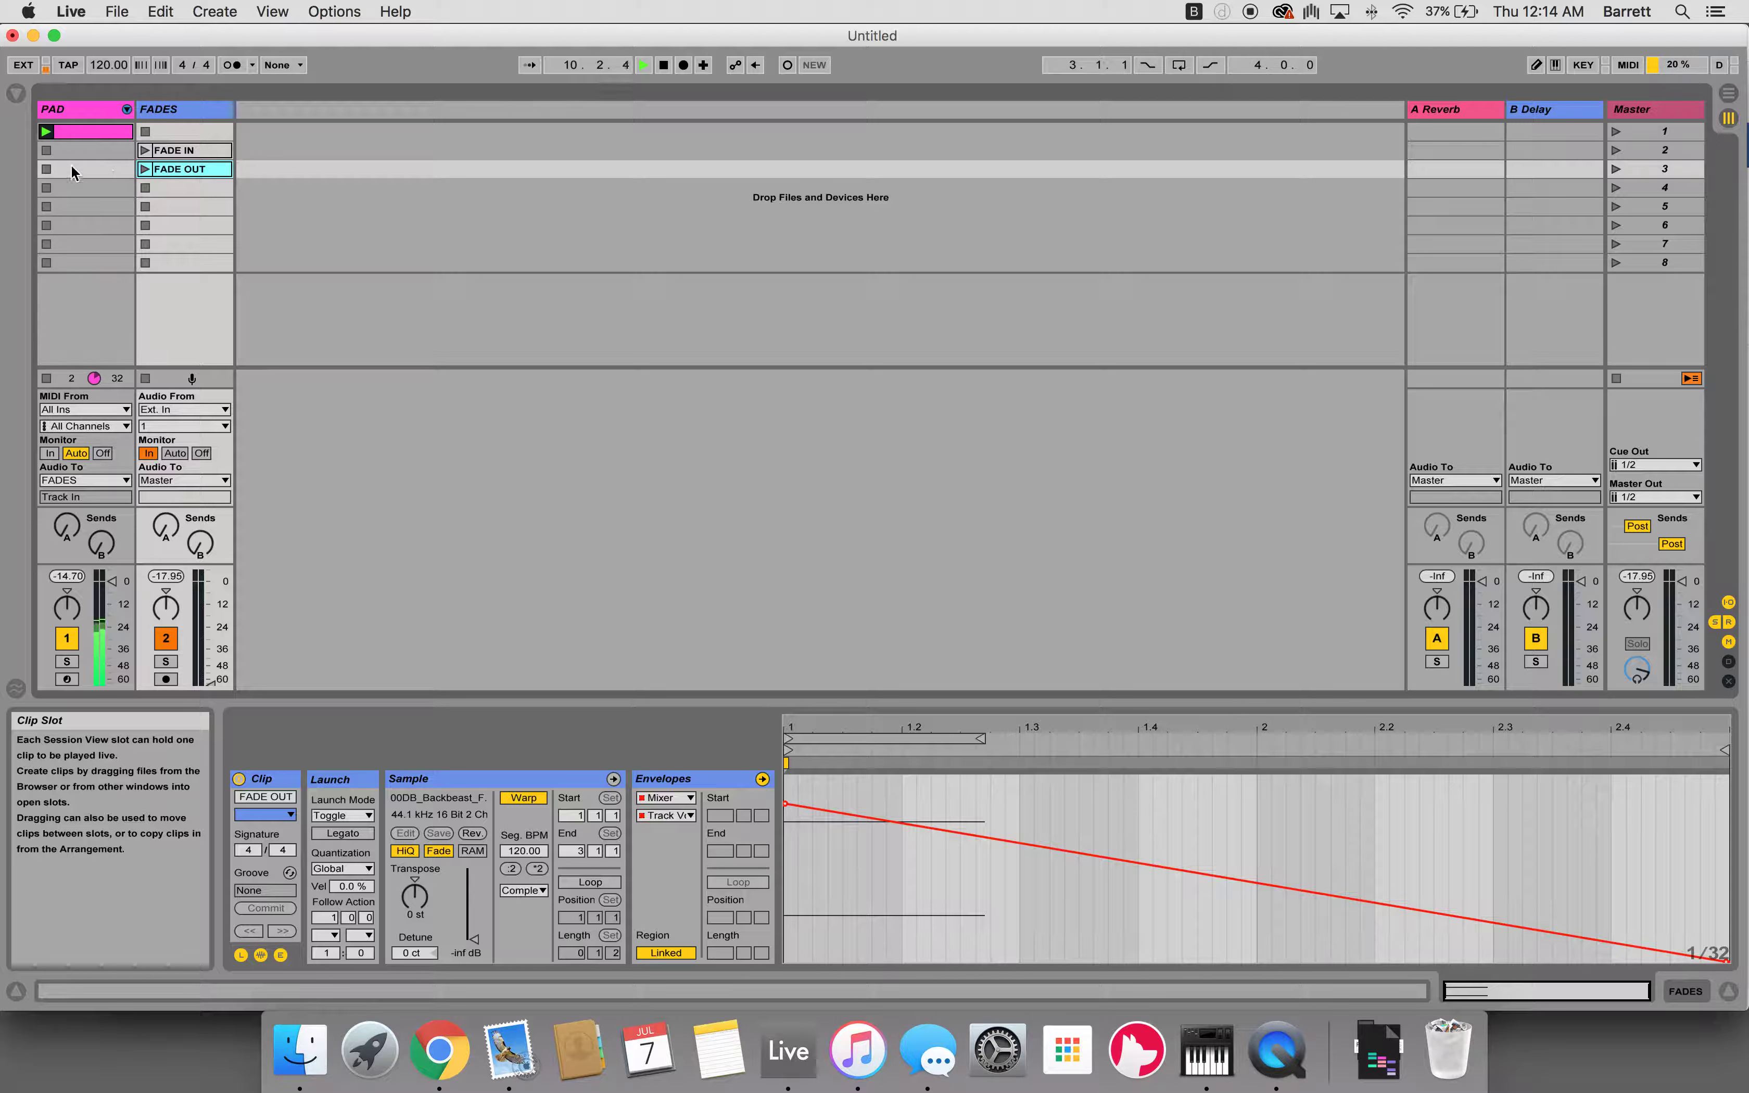
left_click(49, 148)
Stop the transport and insert a new MIDI track named 'STOP CLIPS' beside FADES
left_click(224, 113)
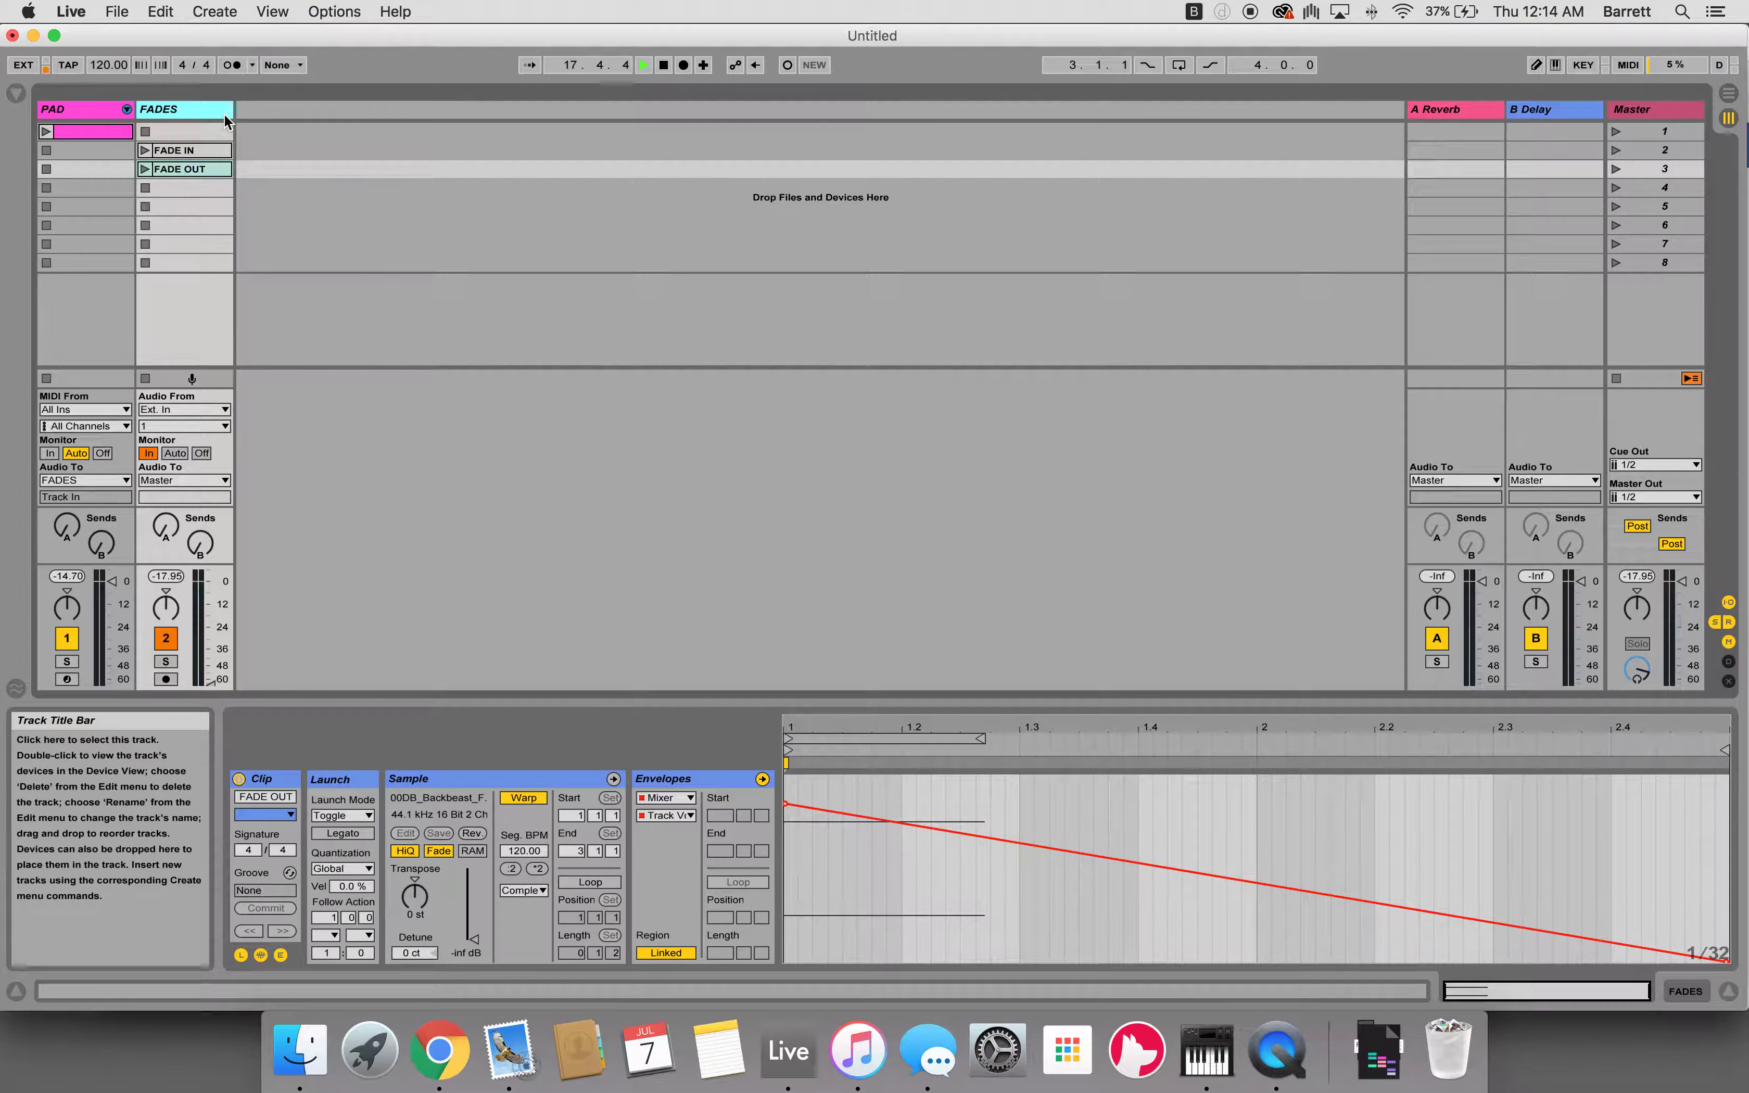
left_click(663, 65)
key("super+shift+t")
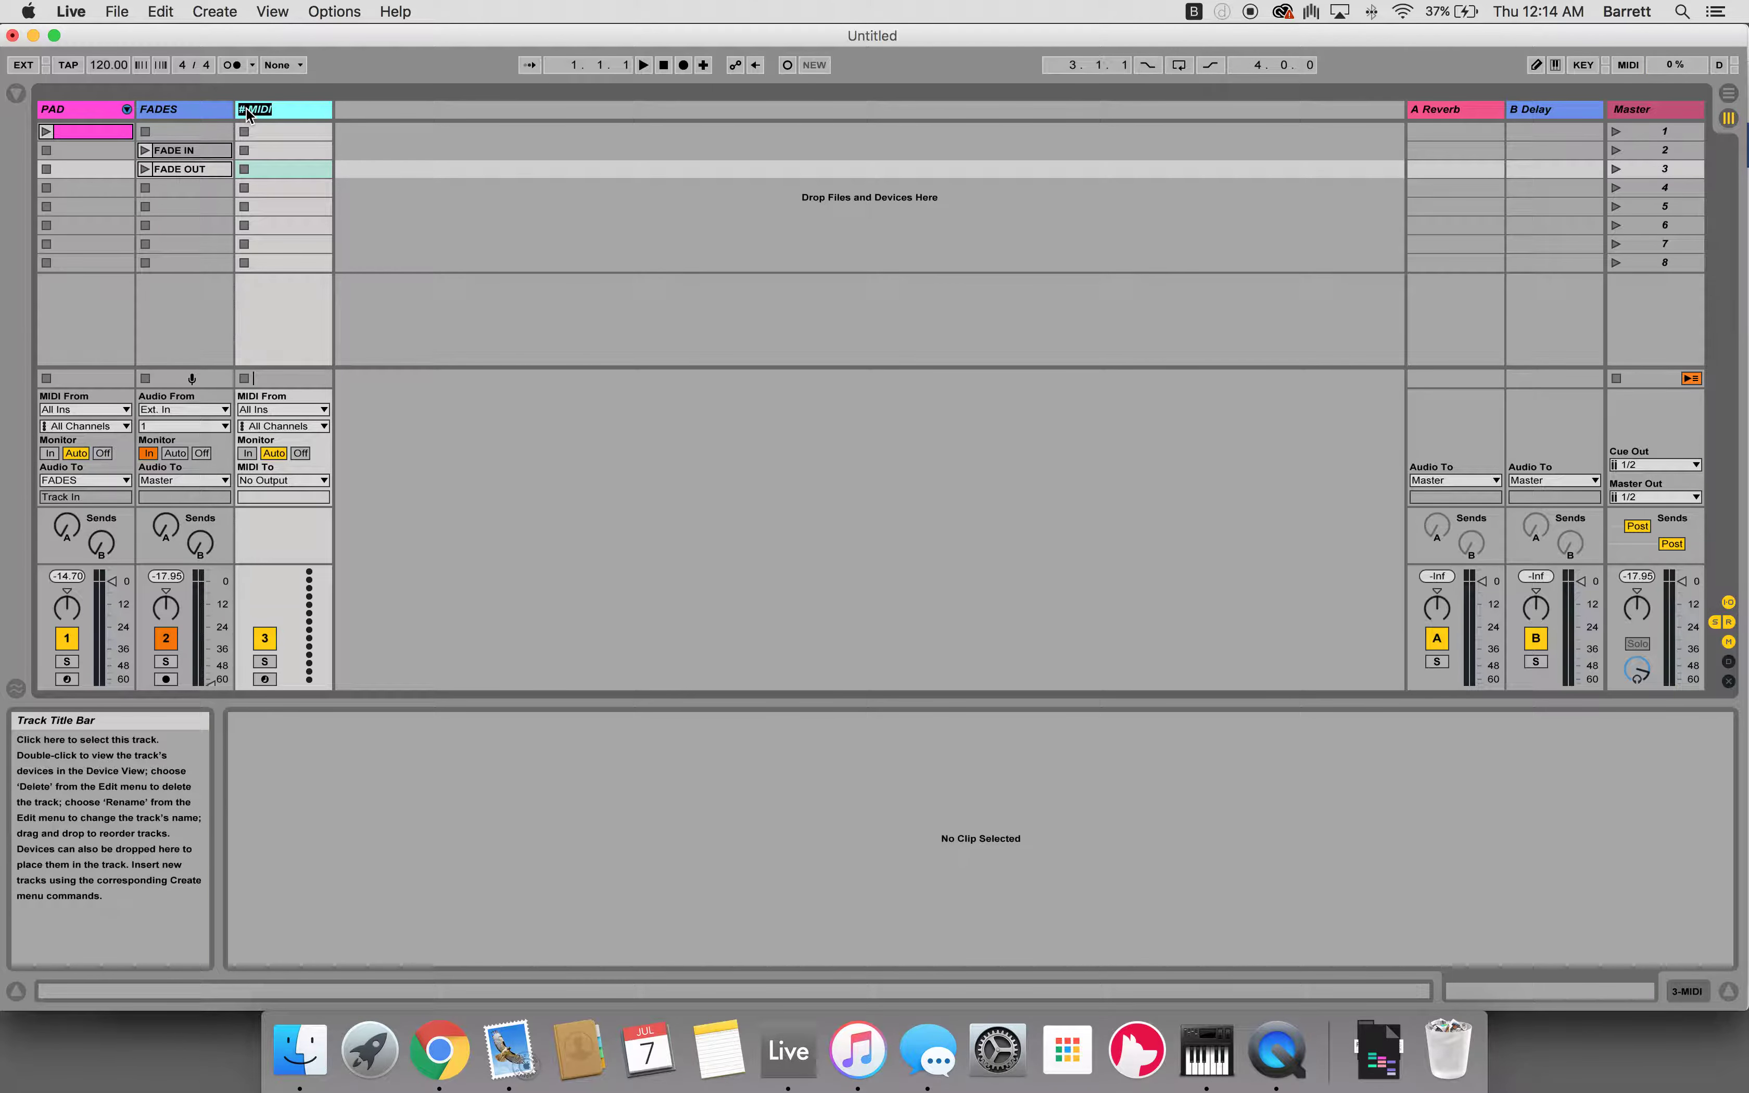
left_click(245, 107)
type("STOP CLIPS")
left_click(292, 188)
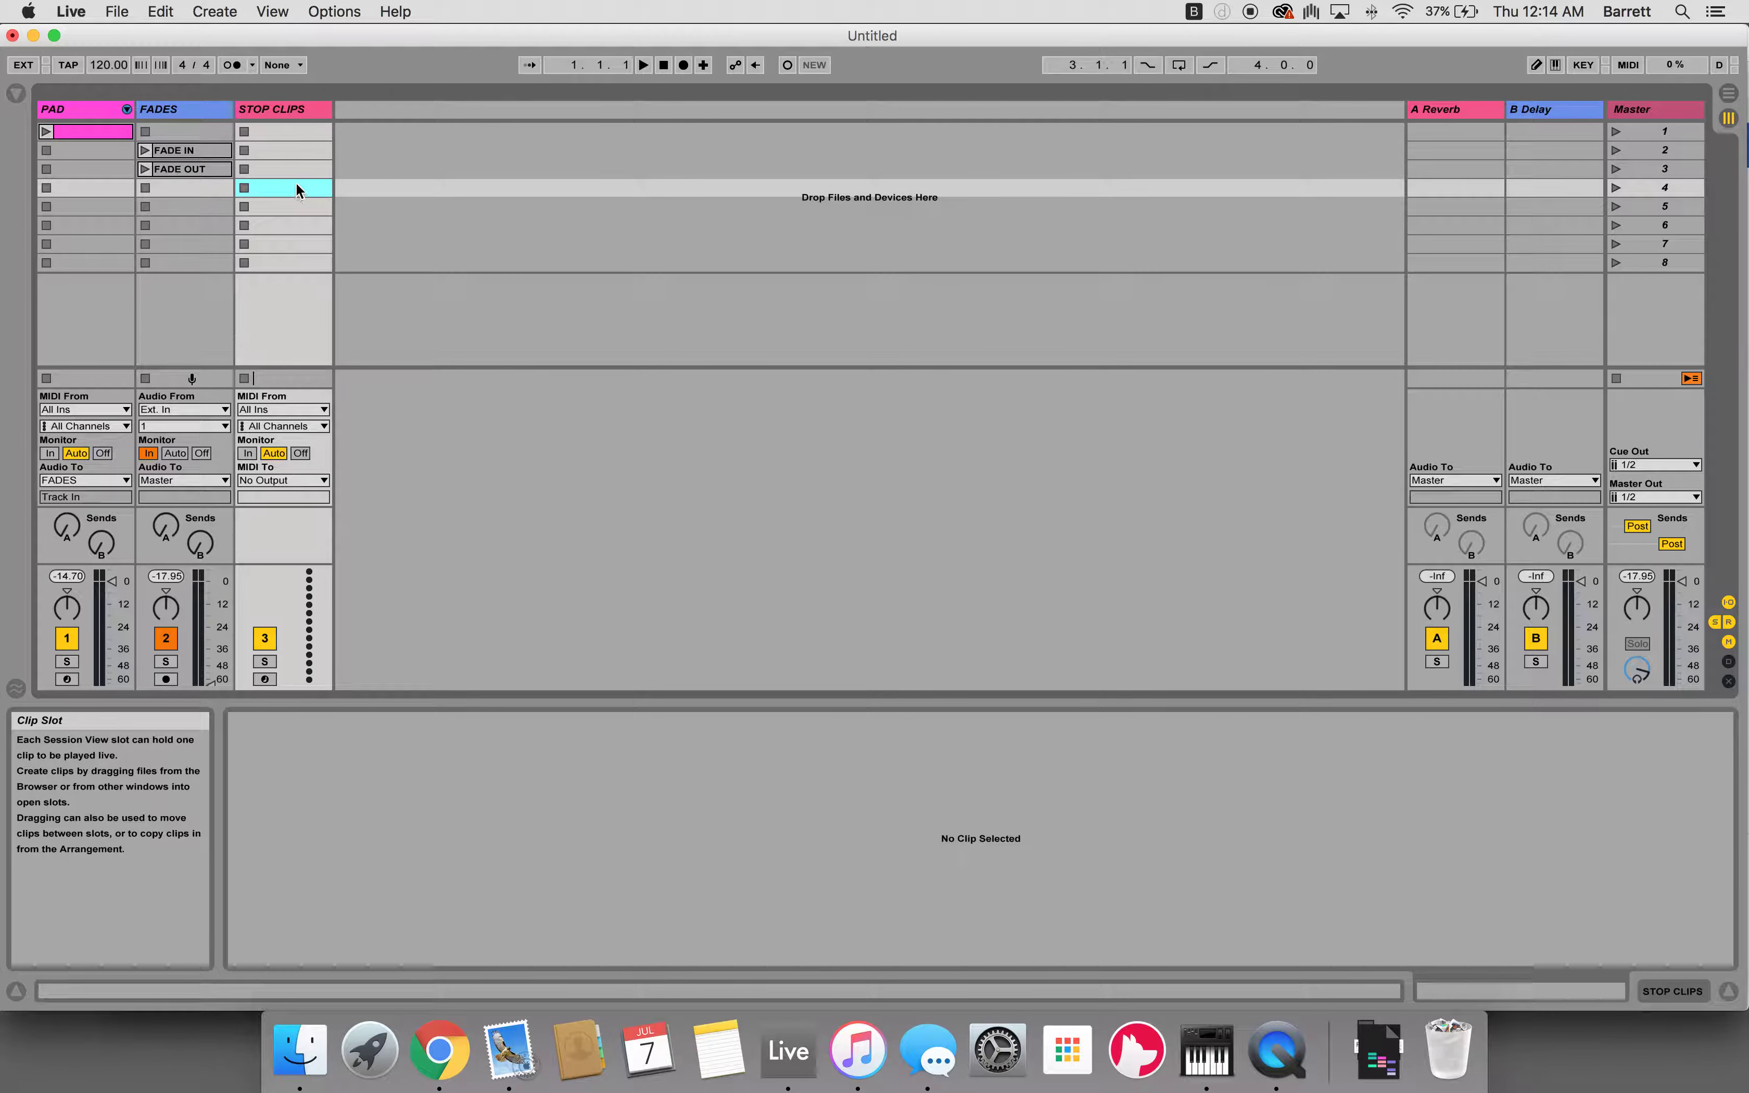
left_click(282, 110)
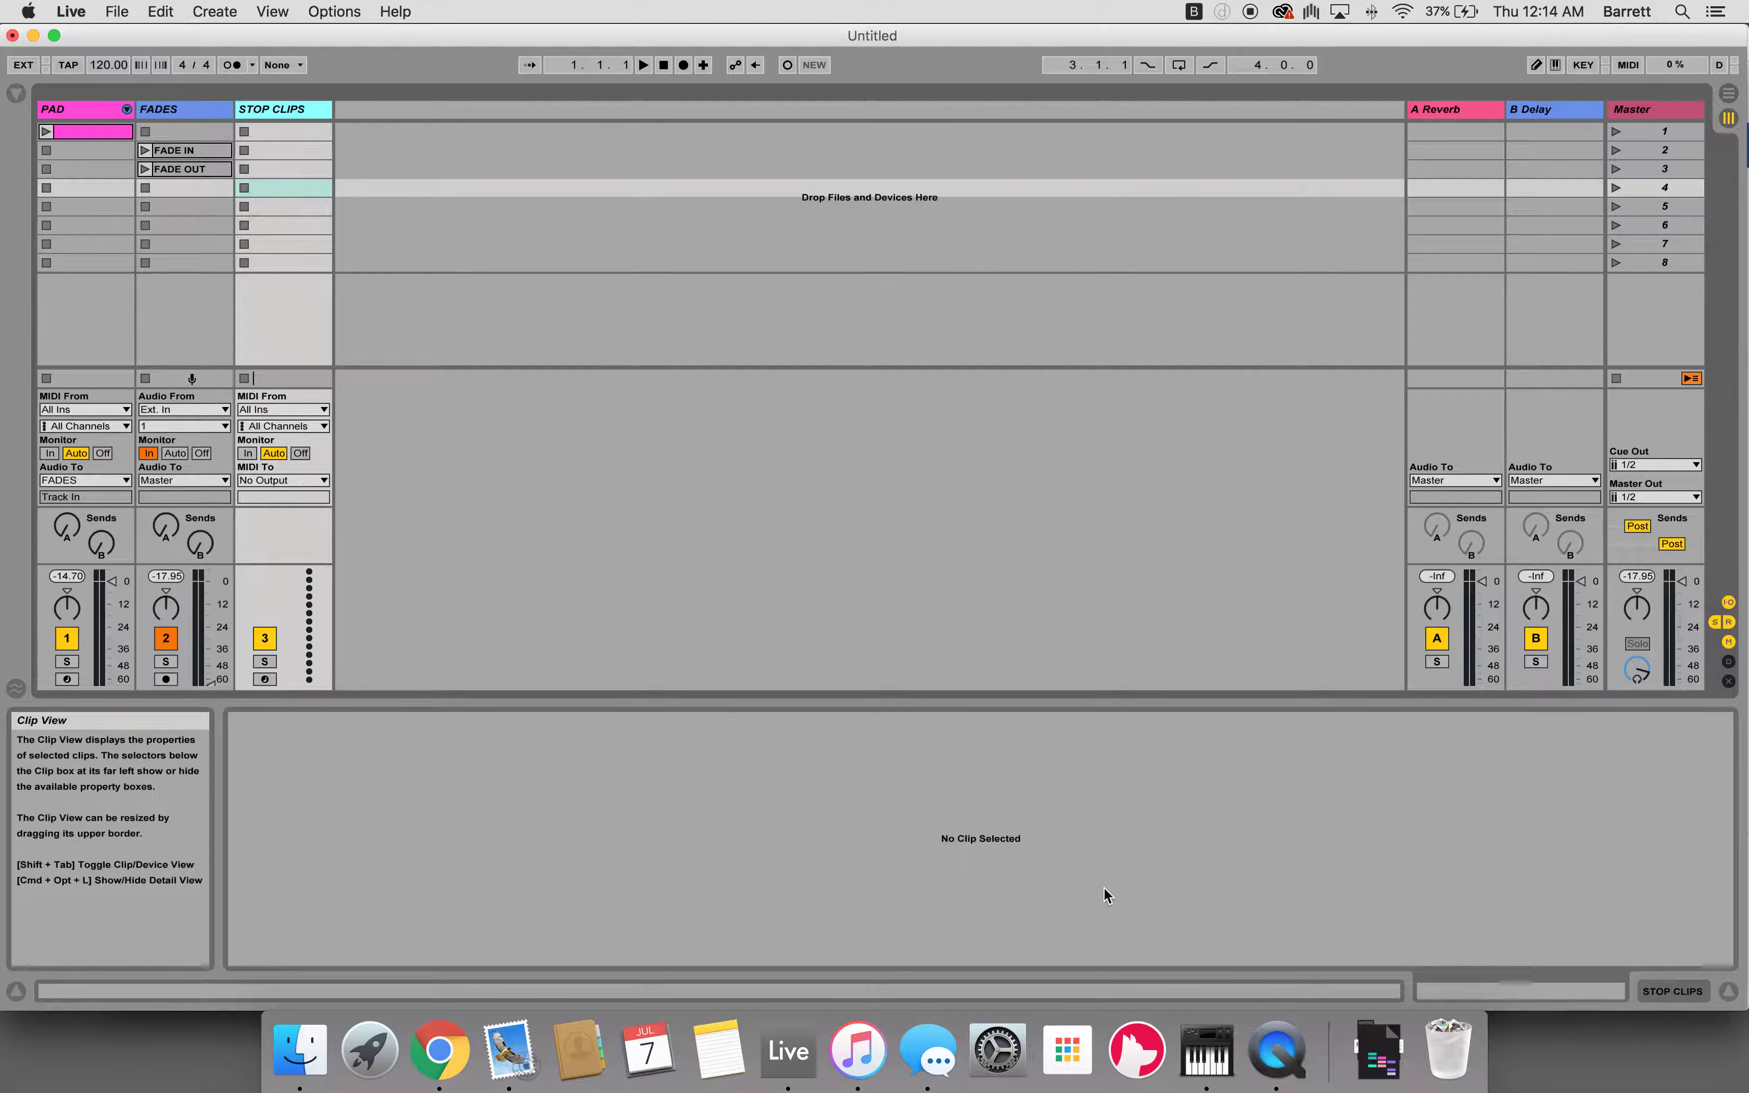
left_click(1218, 1060)
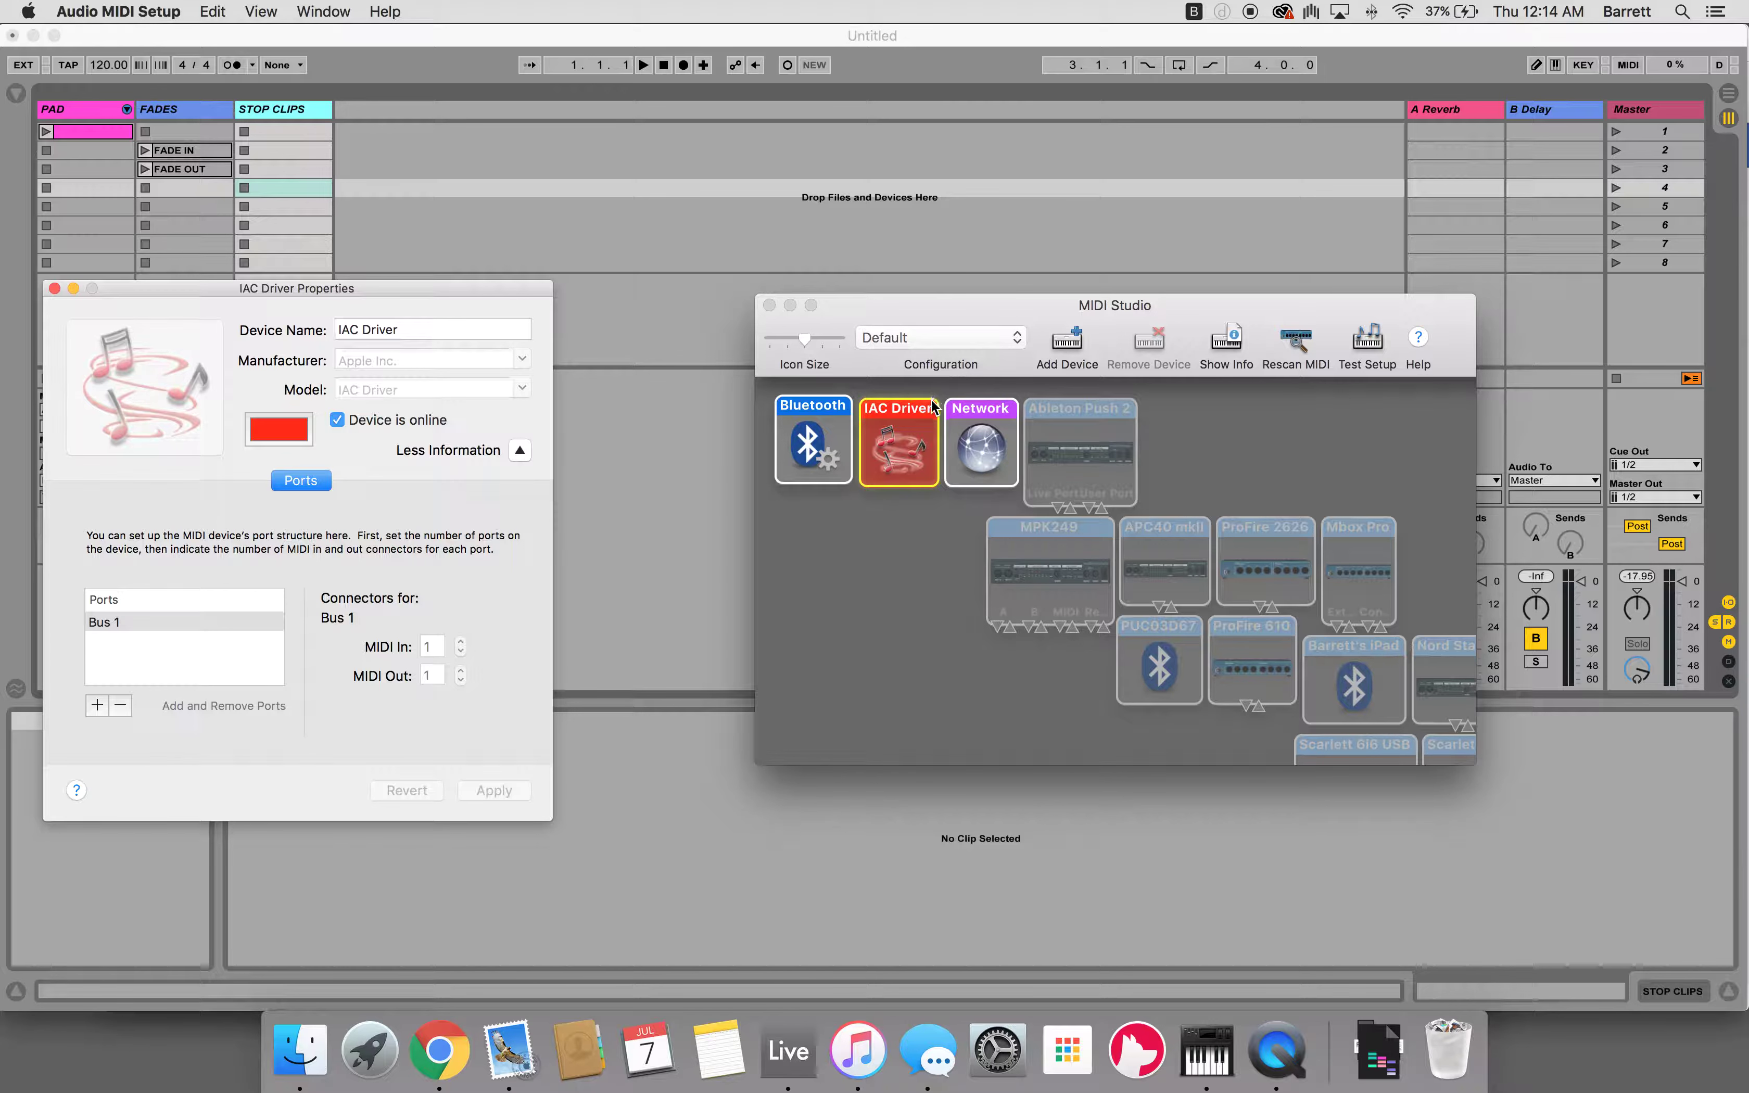
left_click(770, 306)
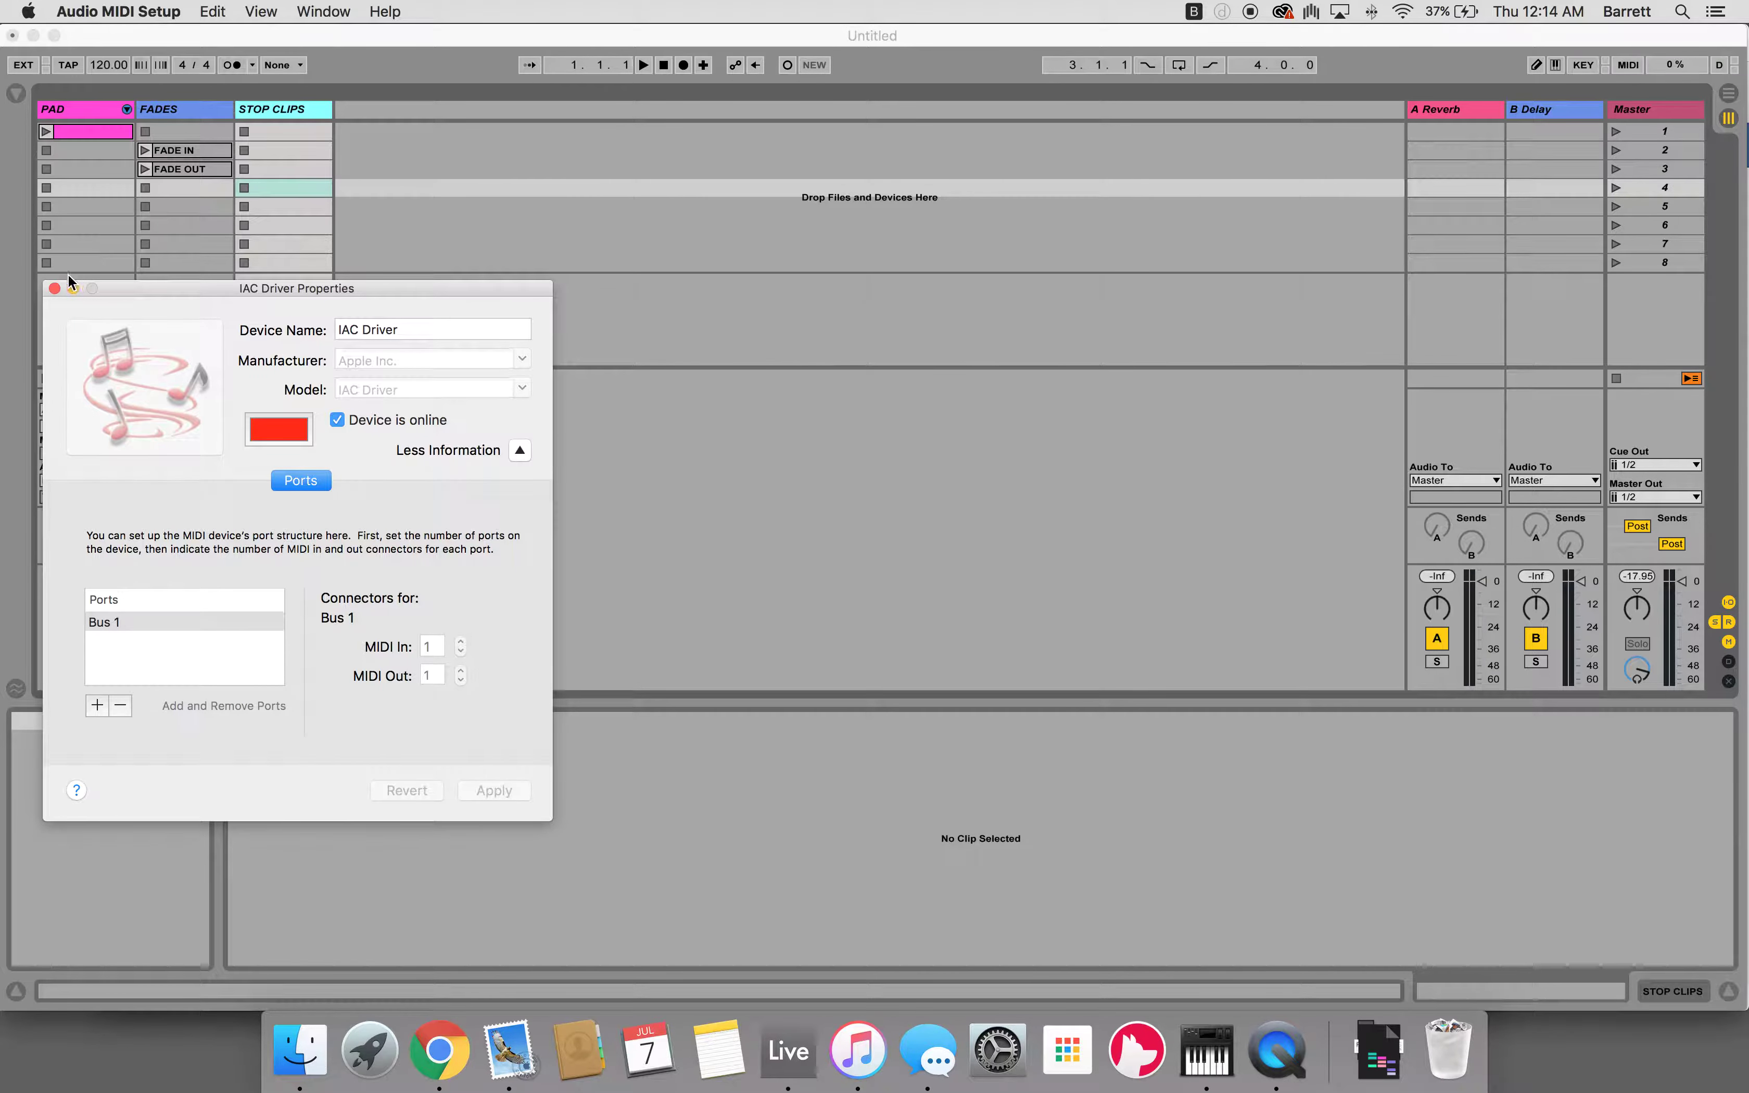
left_click(54, 288)
left_click(304, 9)
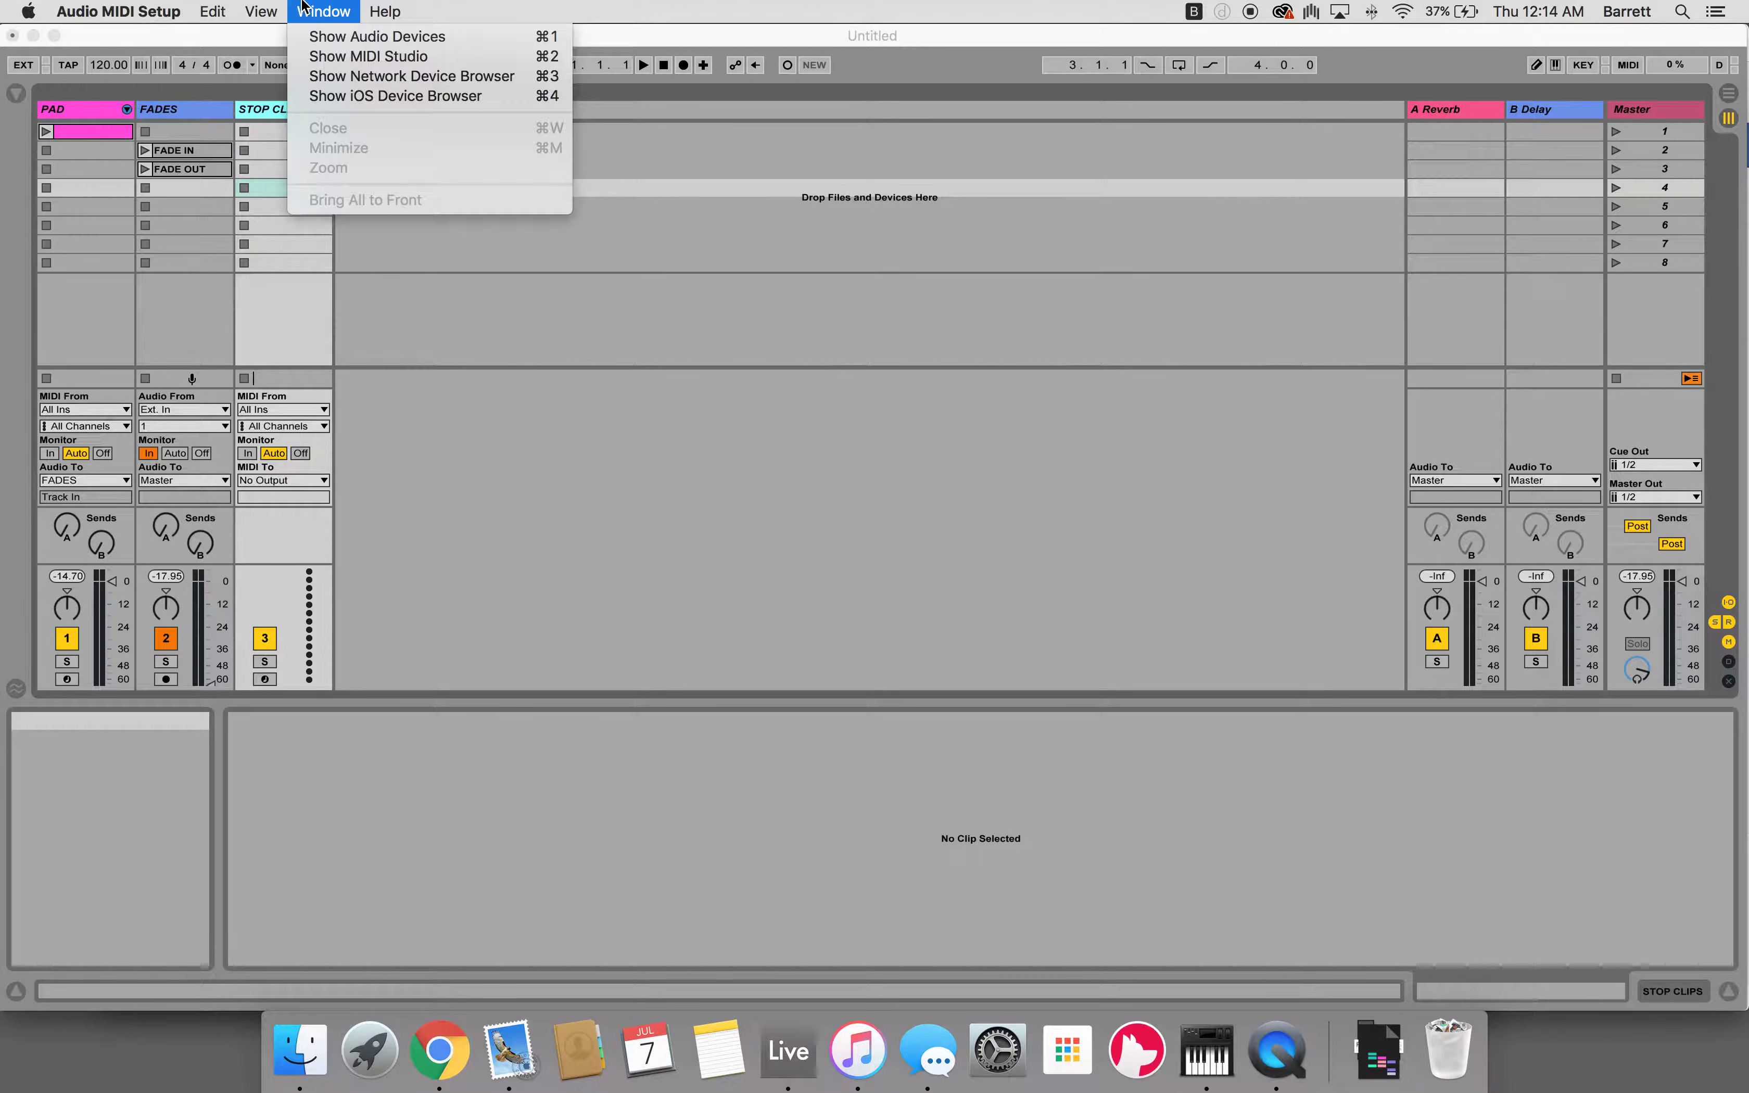
left_click(331, 35)
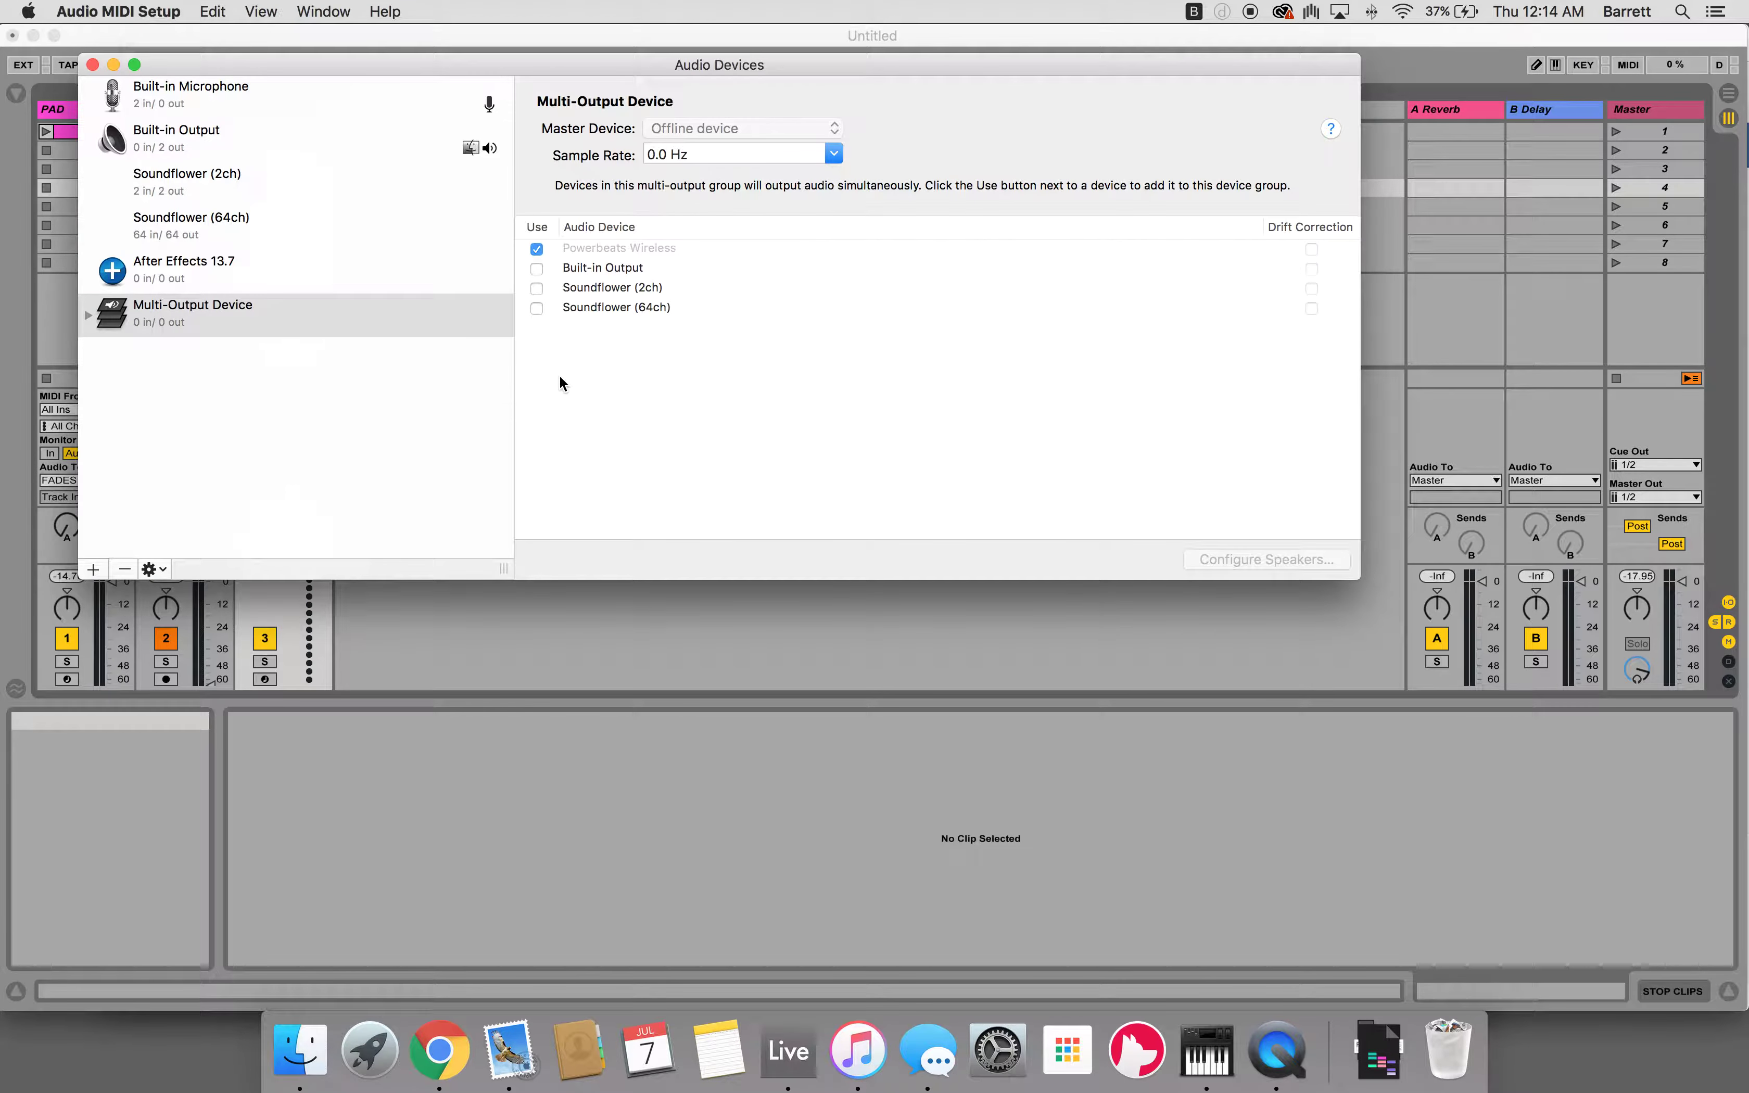
left_click(323, 10)
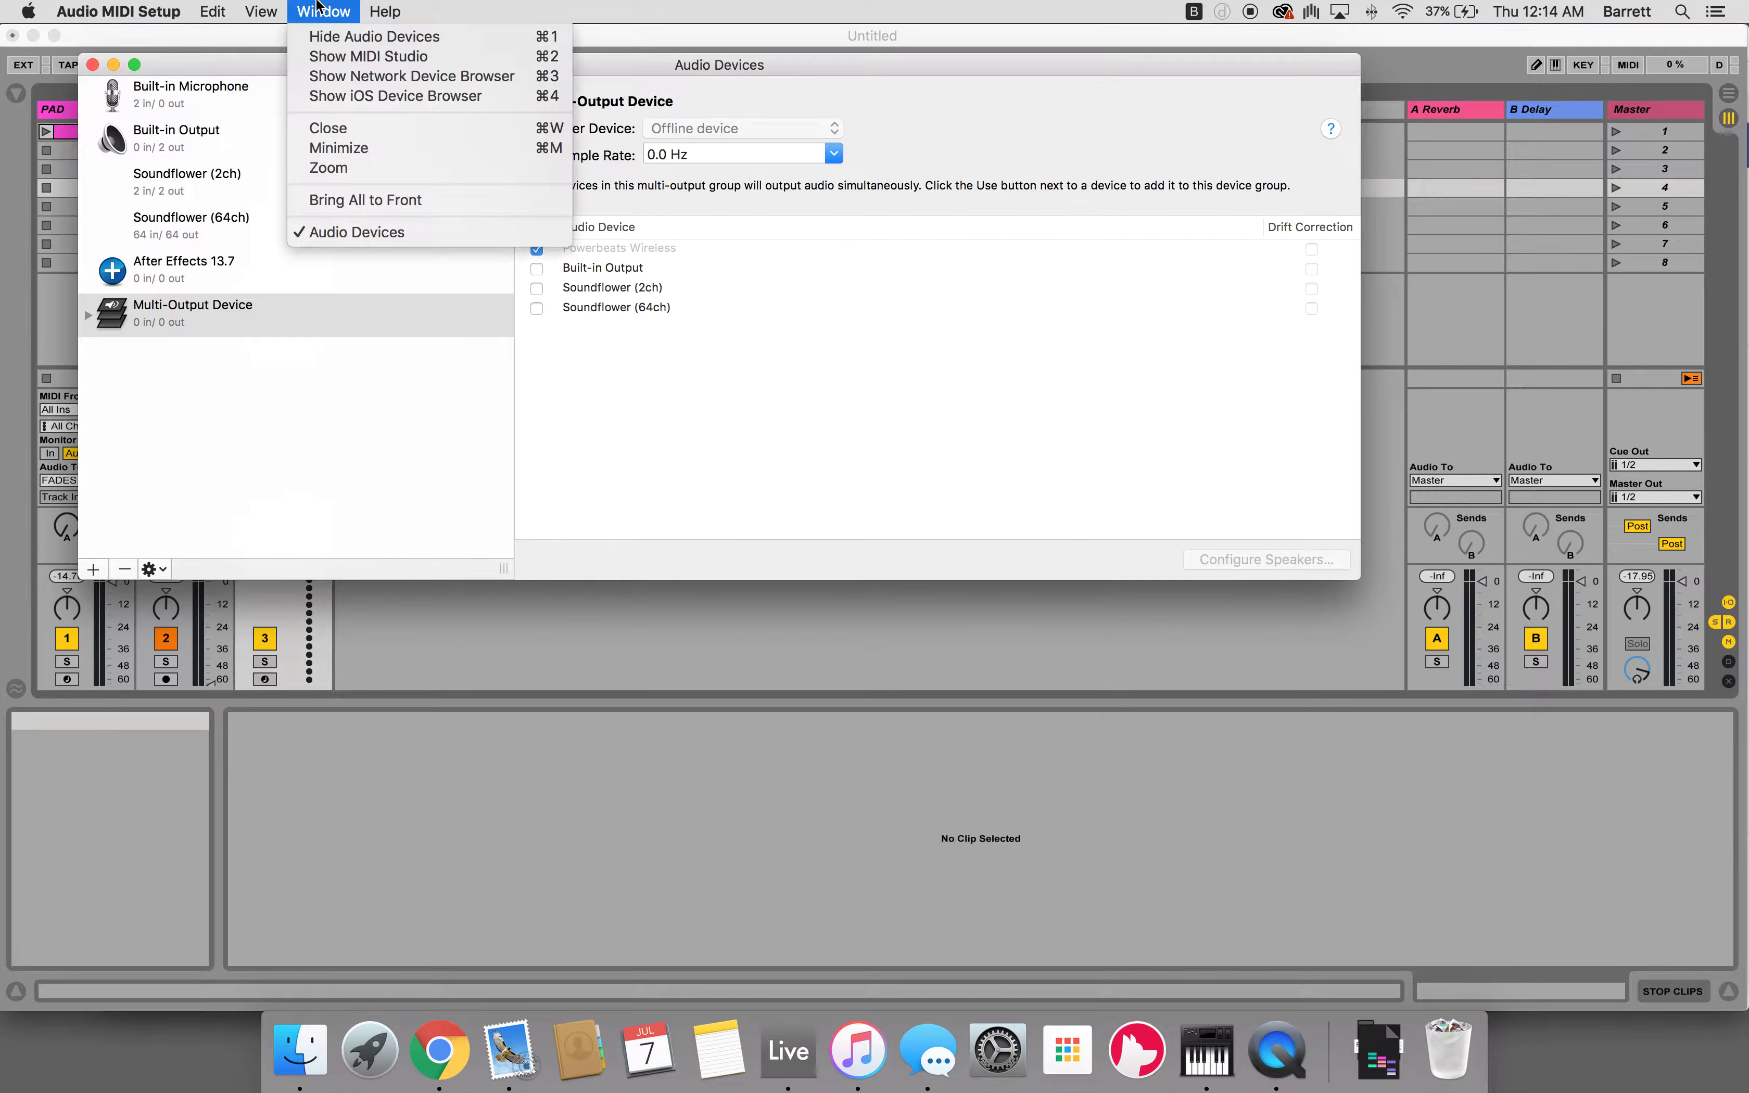
left_click(342, 56)
left_click(909, 444)
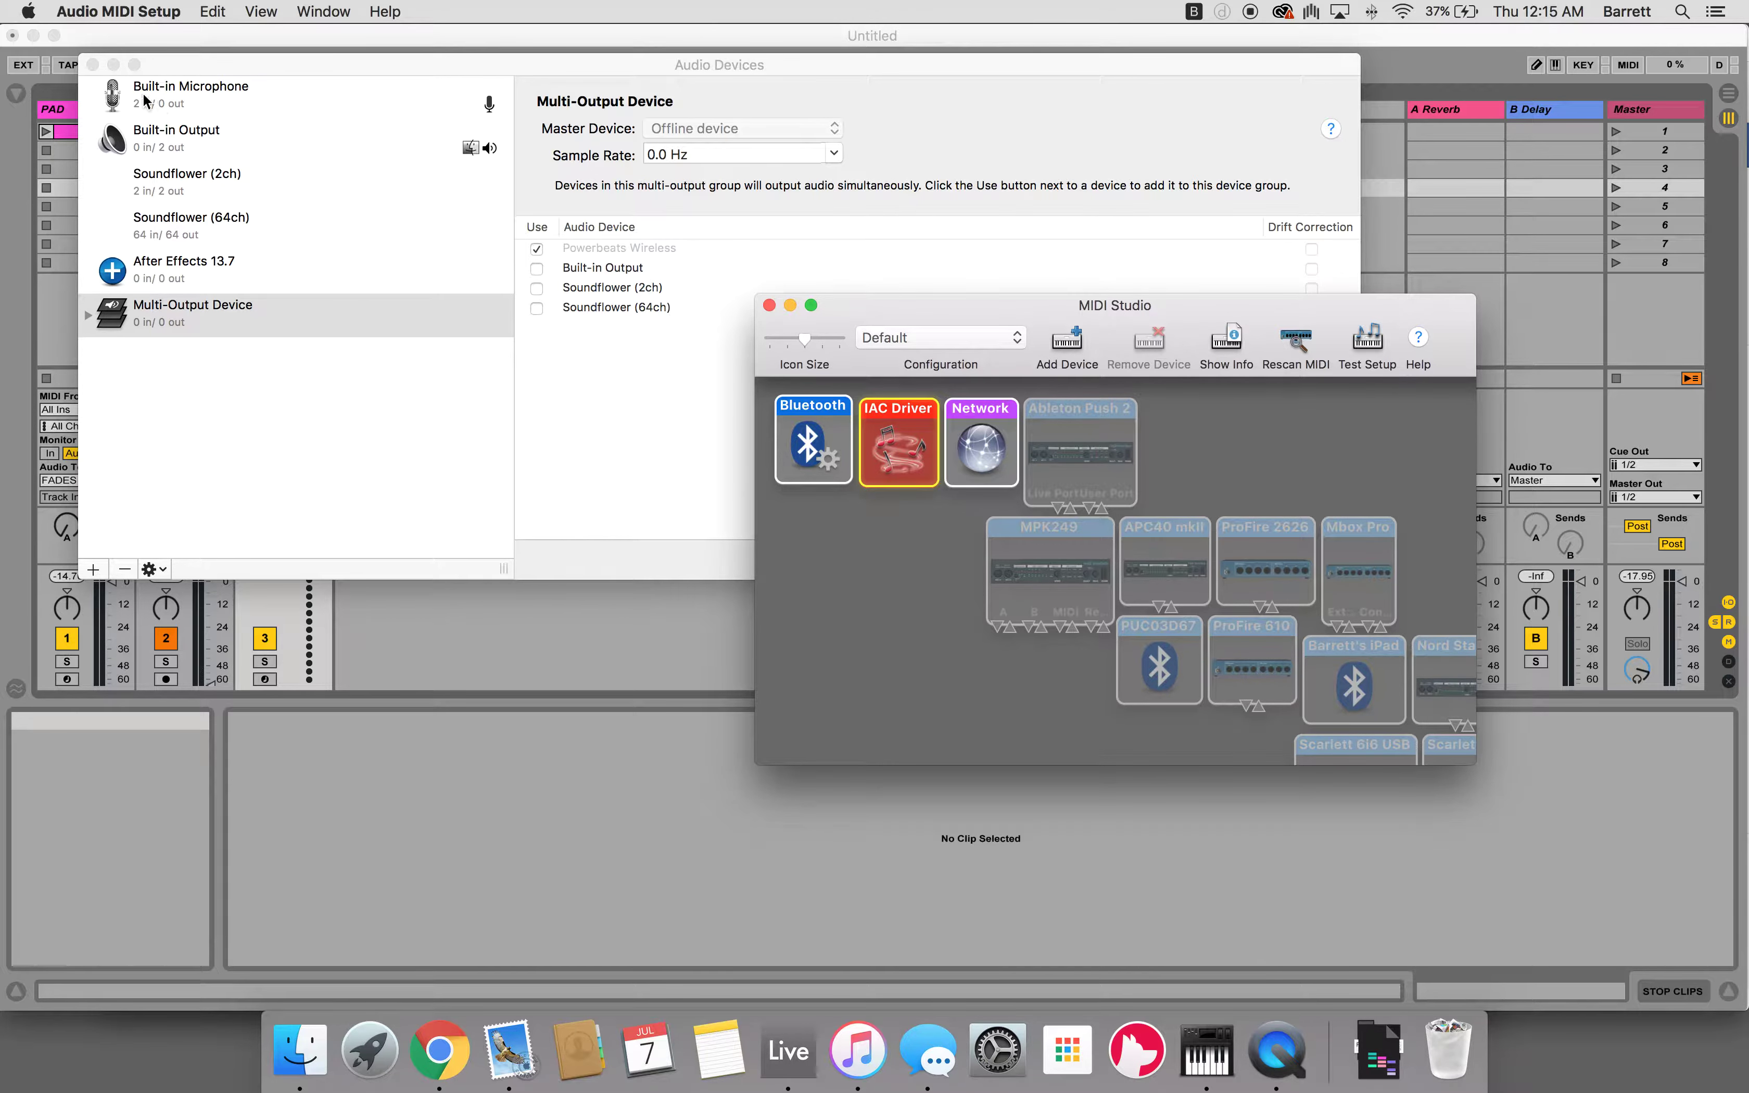
left_click(93, 64)
double_click(907, 428)
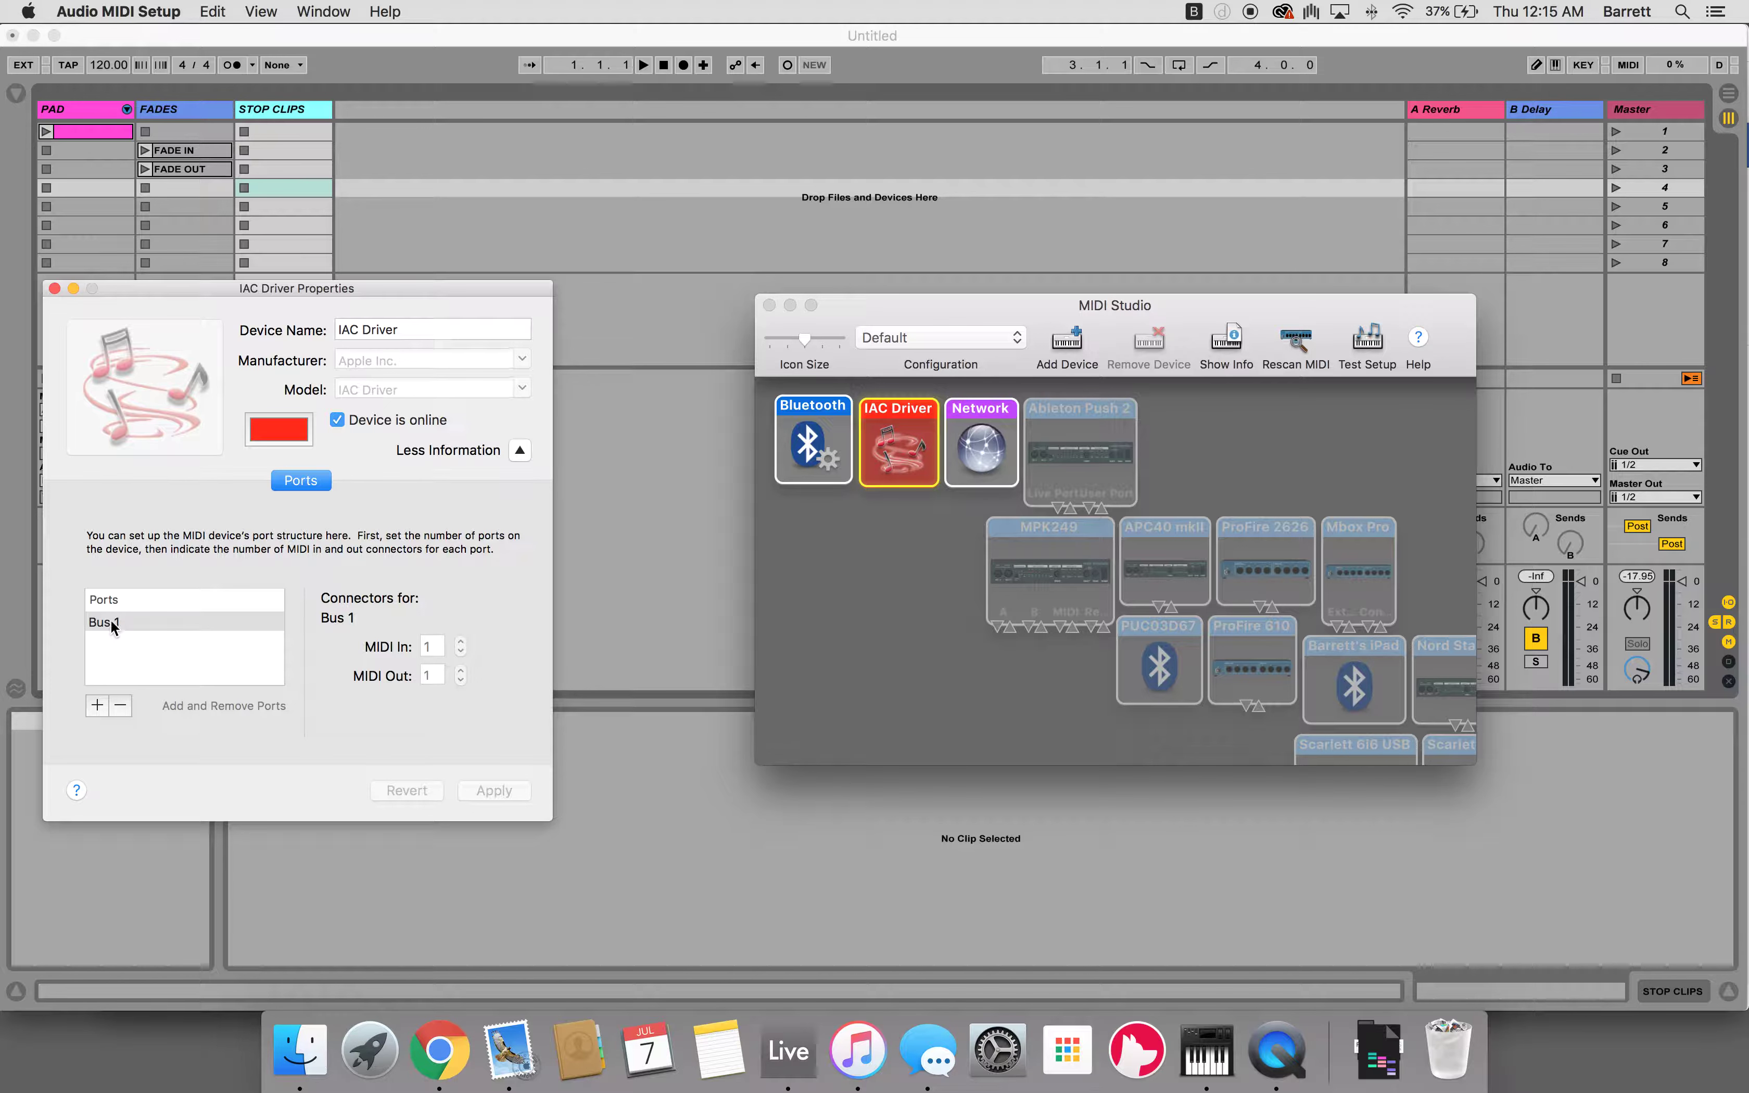
left_click(420, 119)
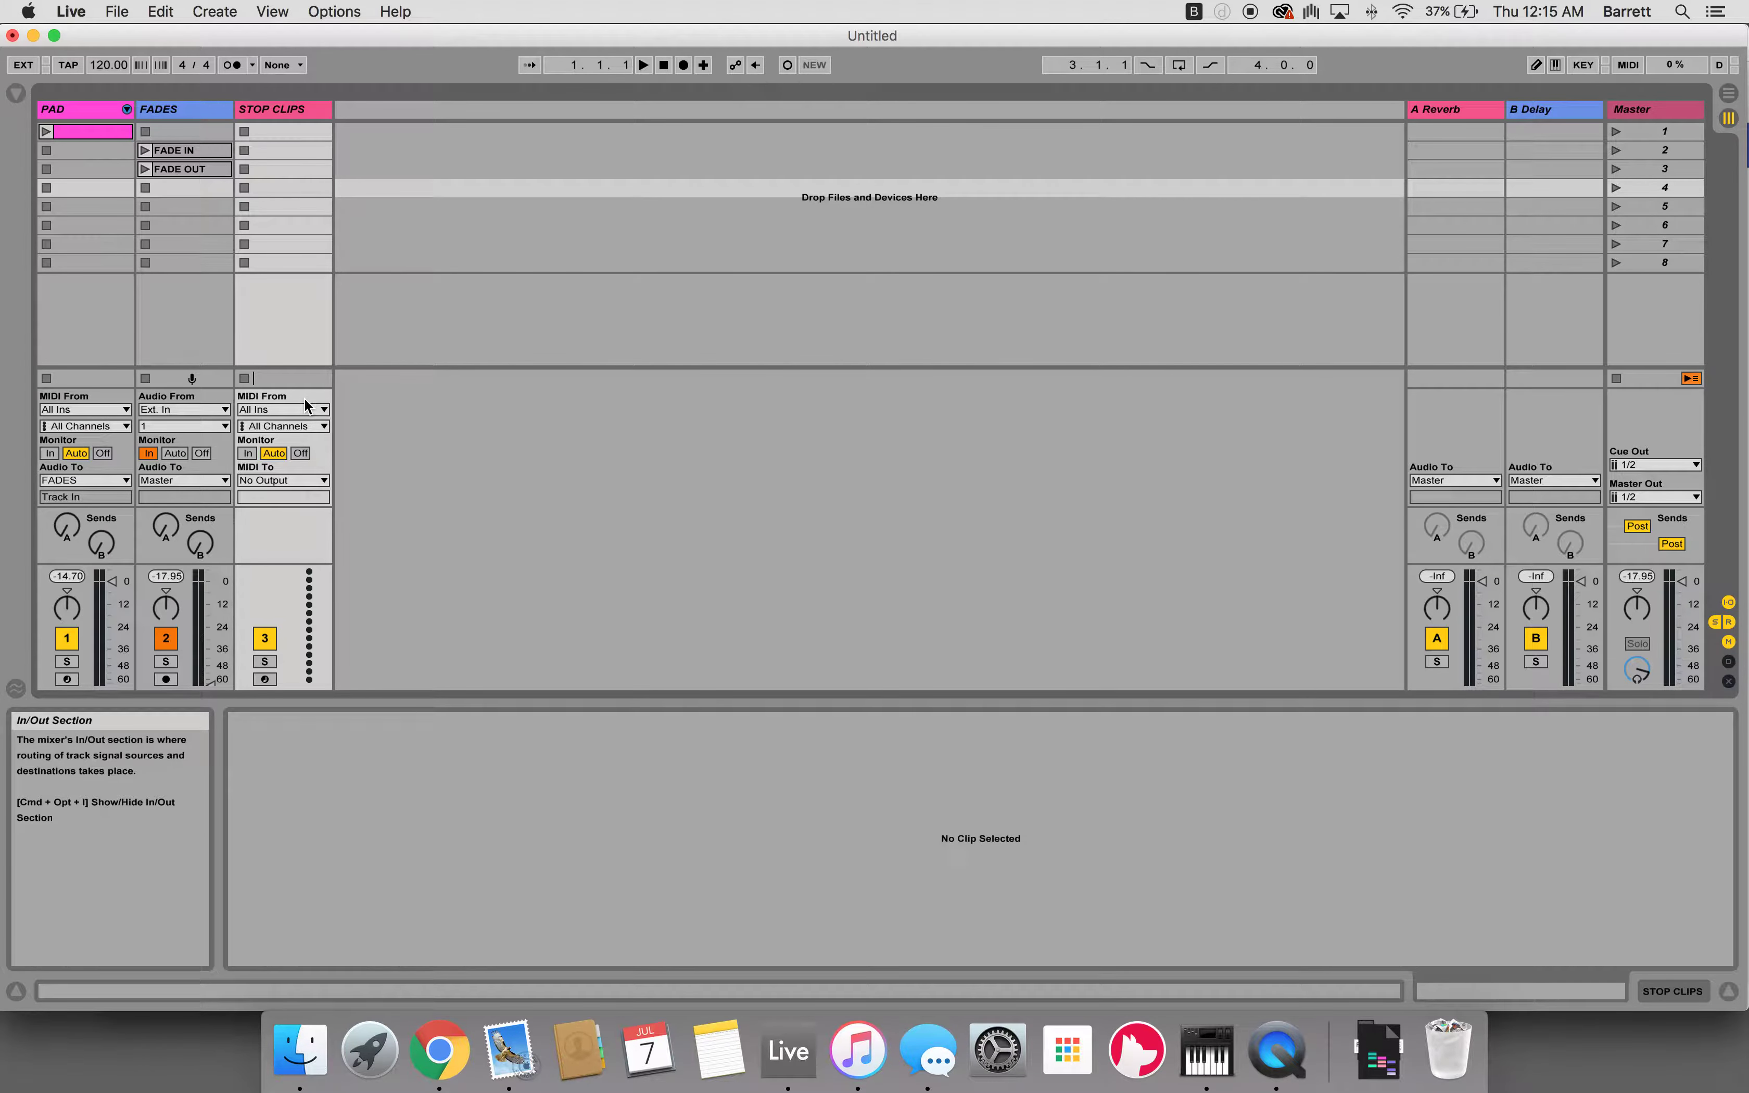
Route STOP CLIPS MIDI output to IAC Driver (Bus 1) on Ch. 1 and create an empty clip in slot 4
left_click(279, 481)
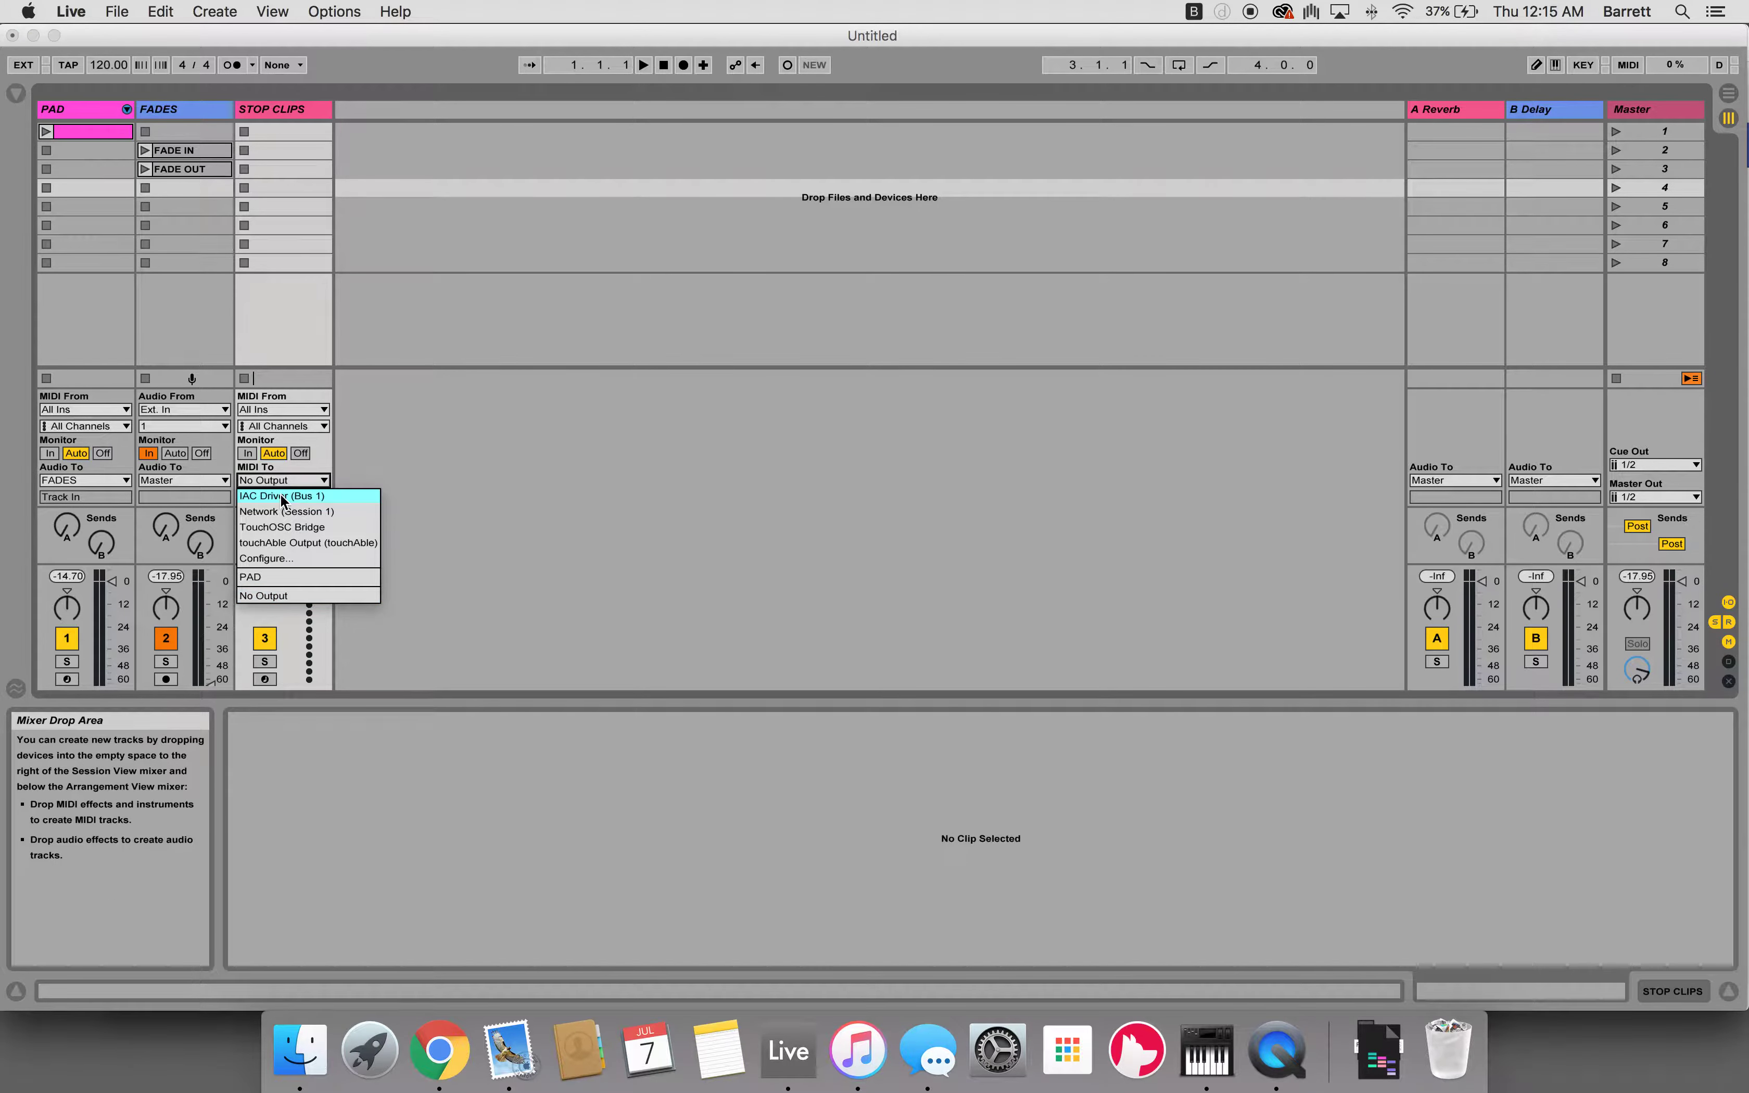
left_click(285, 496)
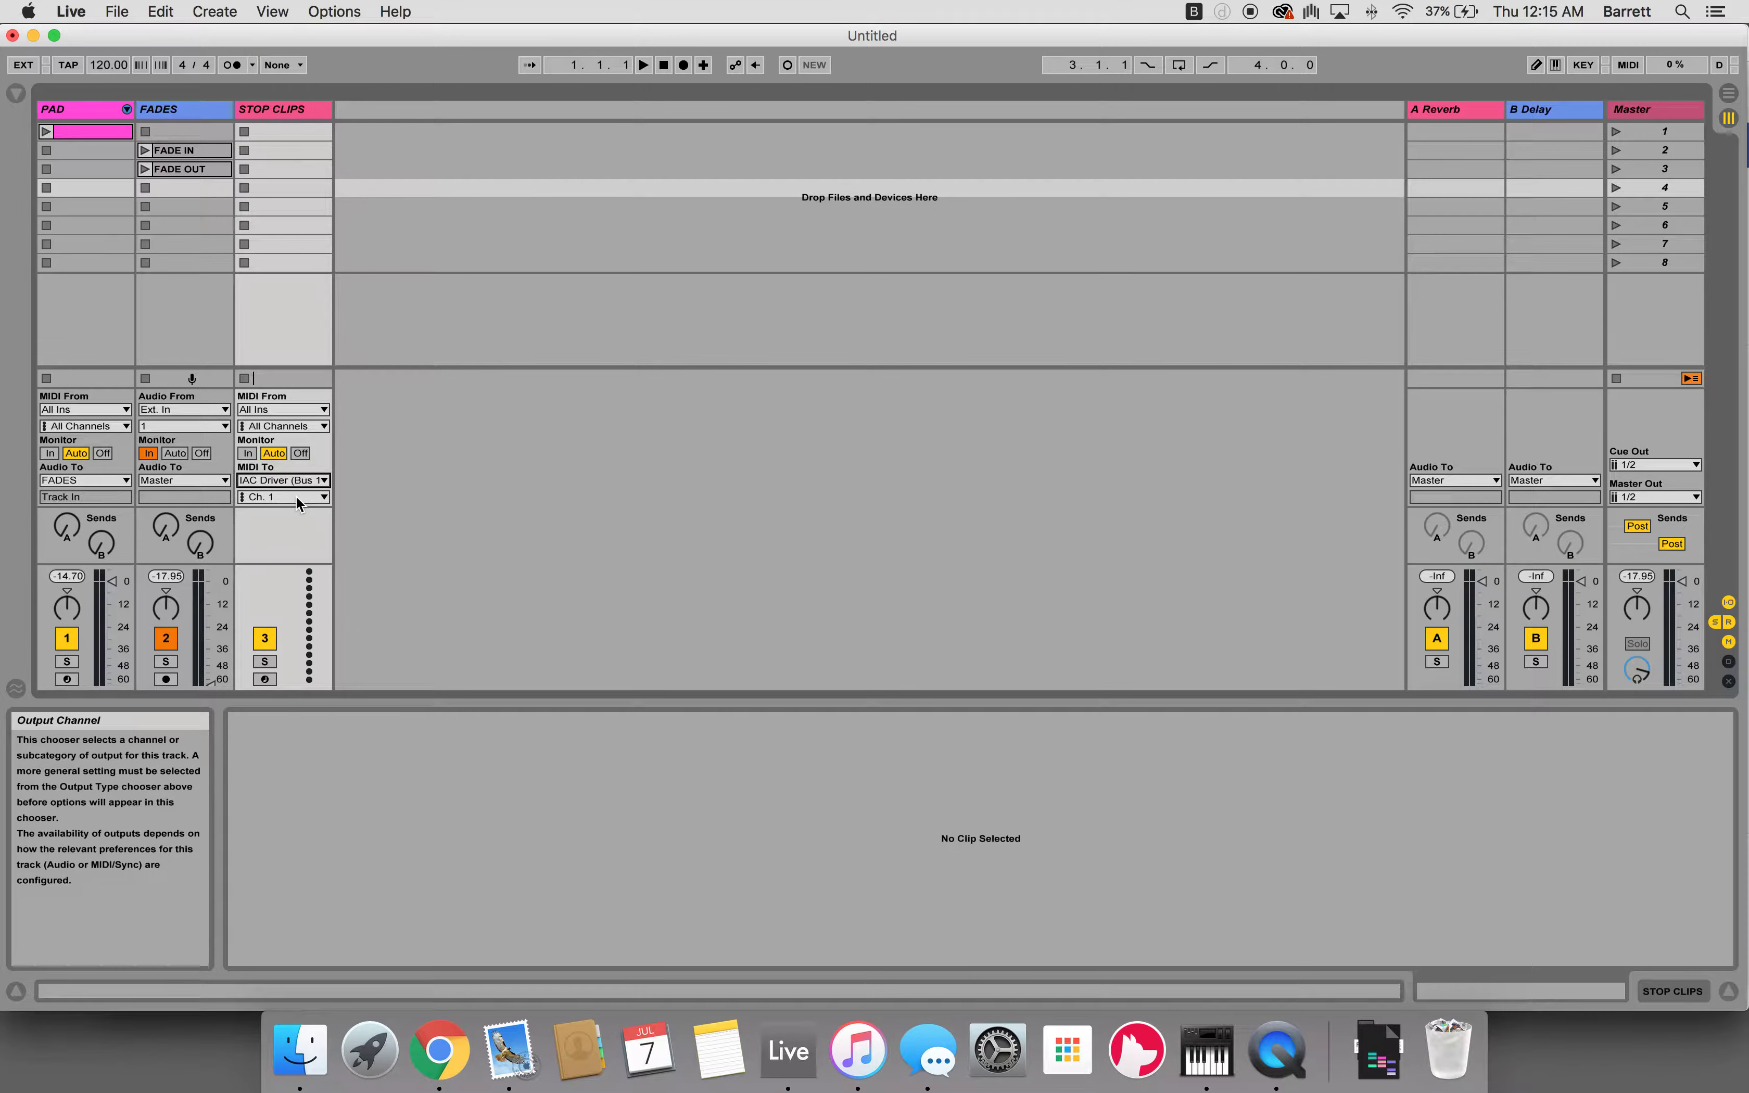
left_click(295, 495)
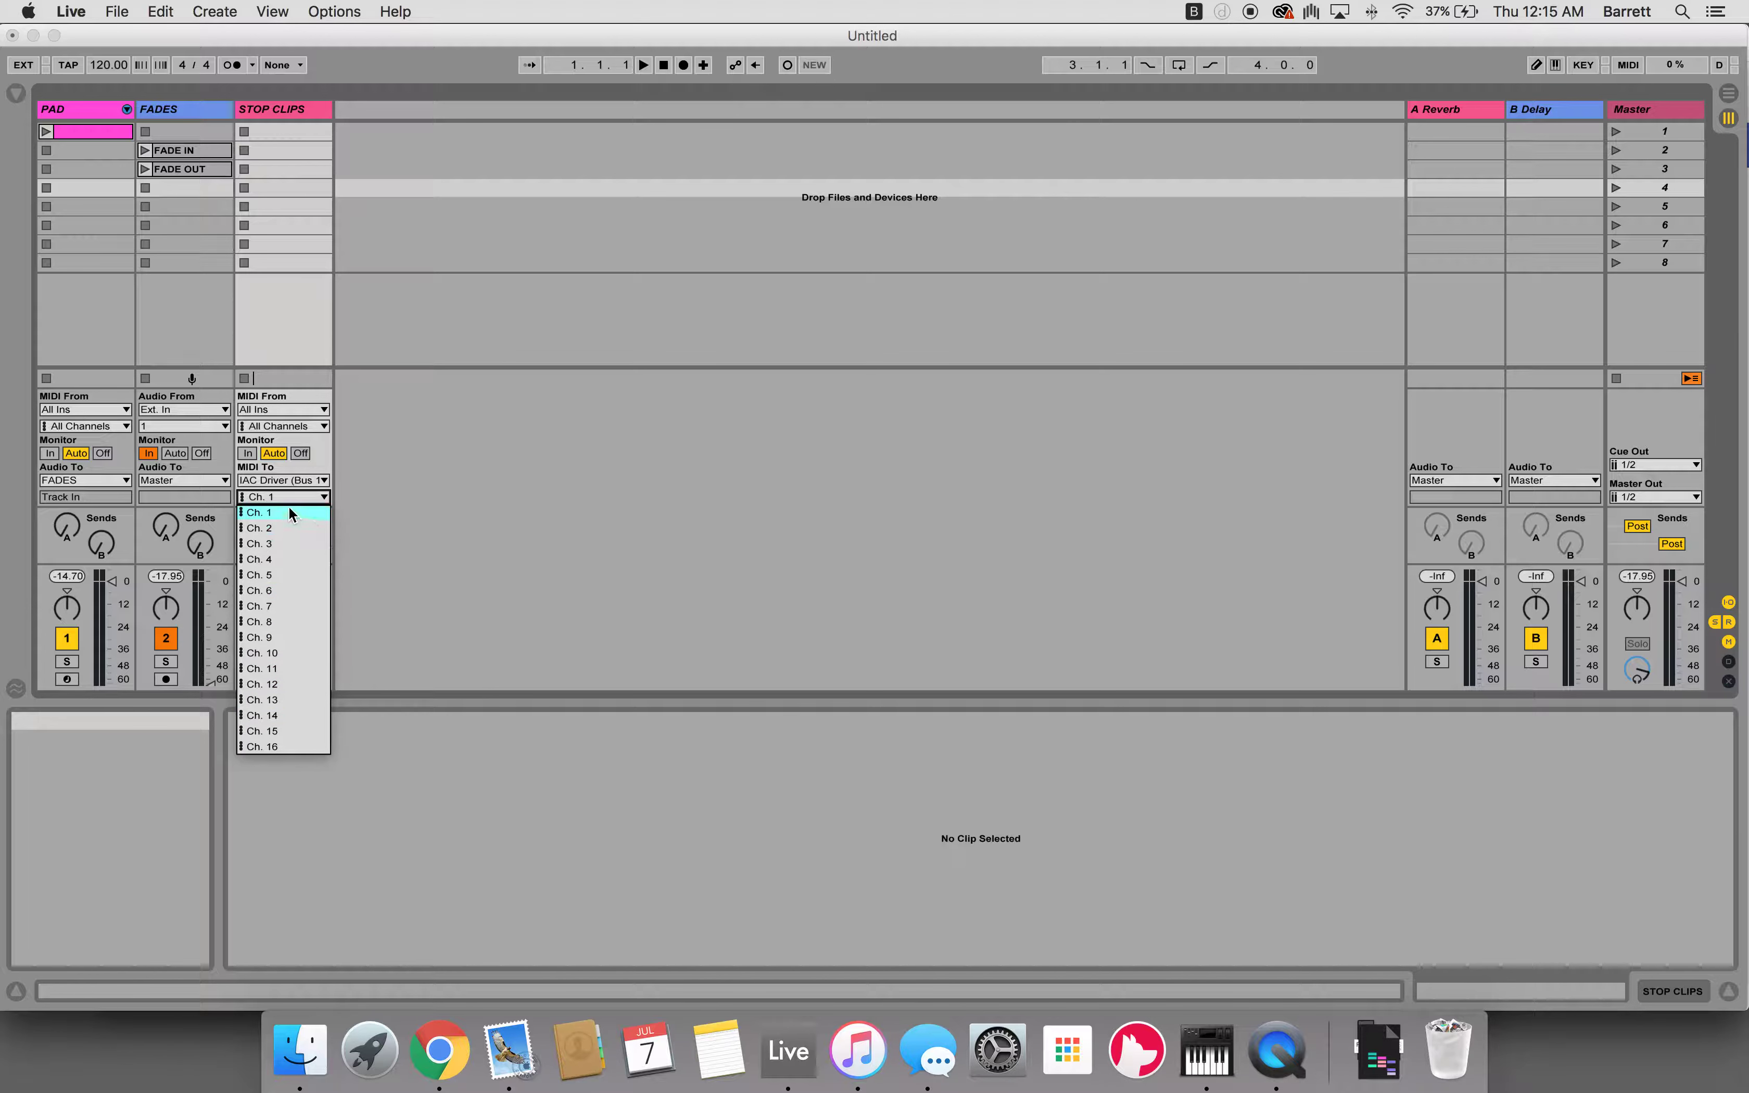
left_click(285, 513)
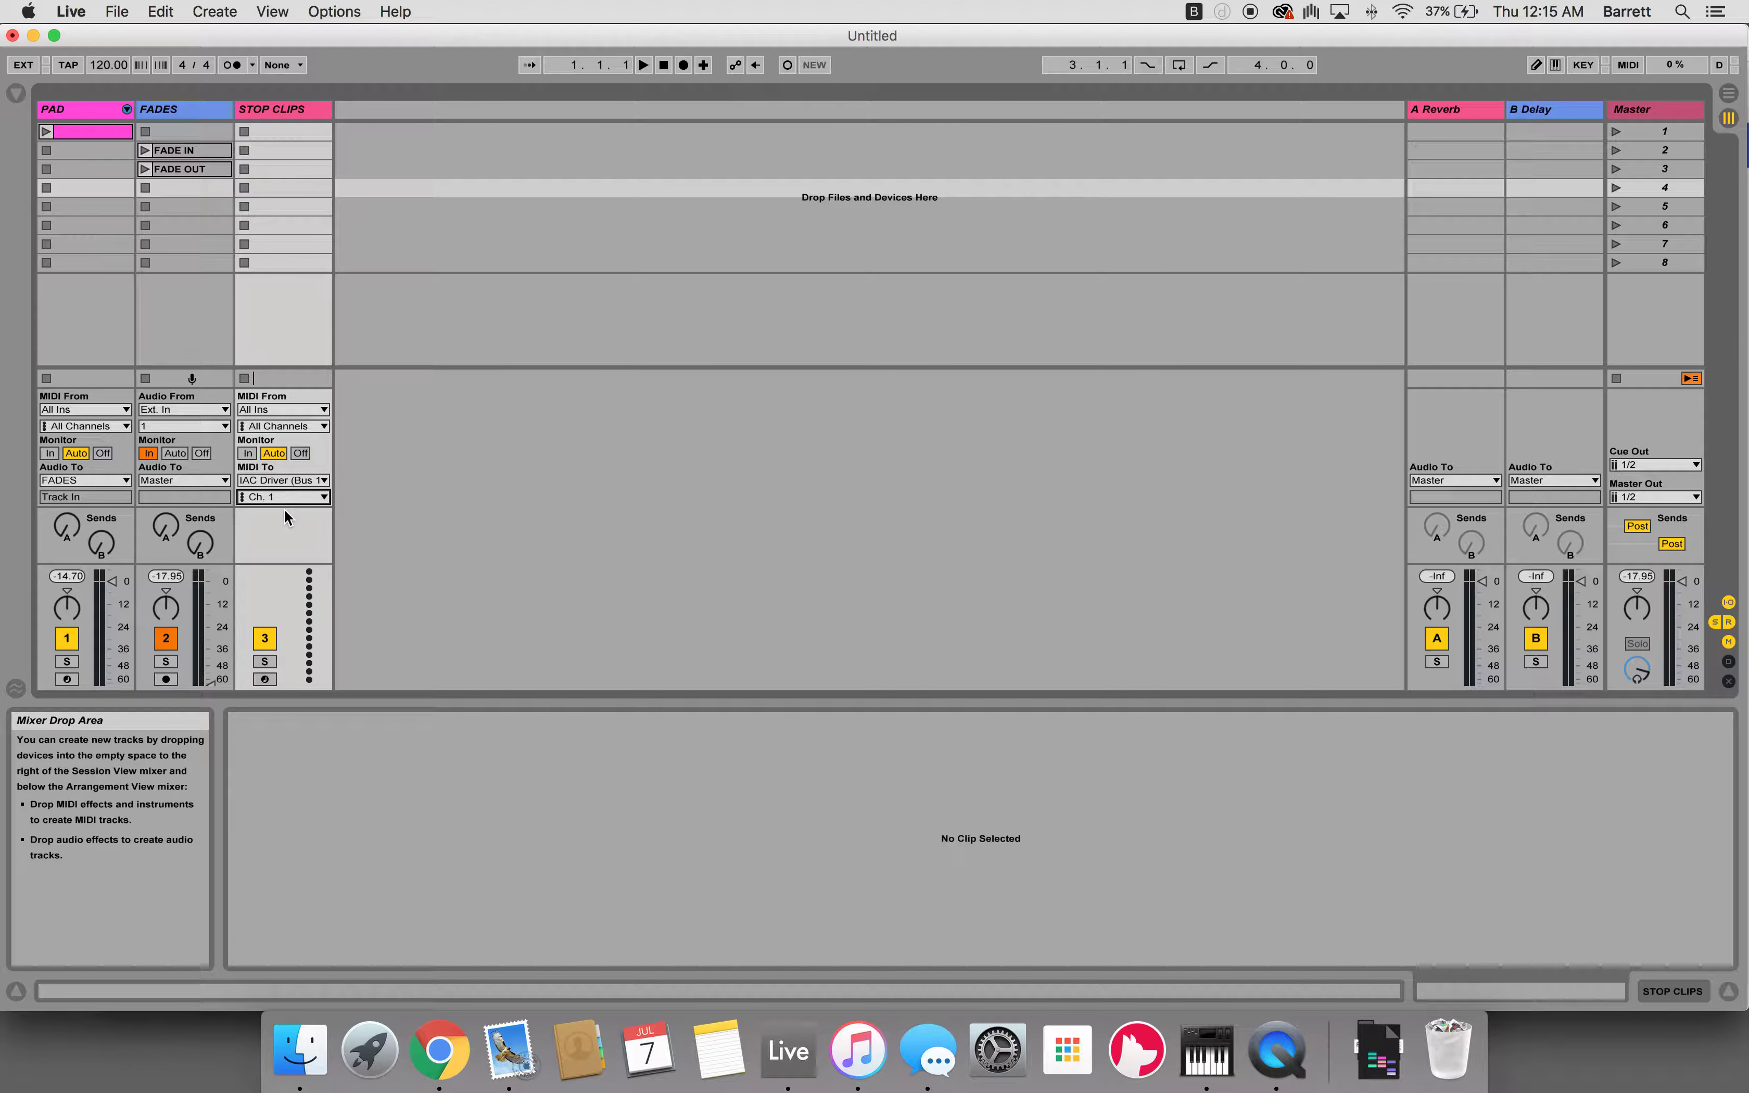
double_click(268, 186)
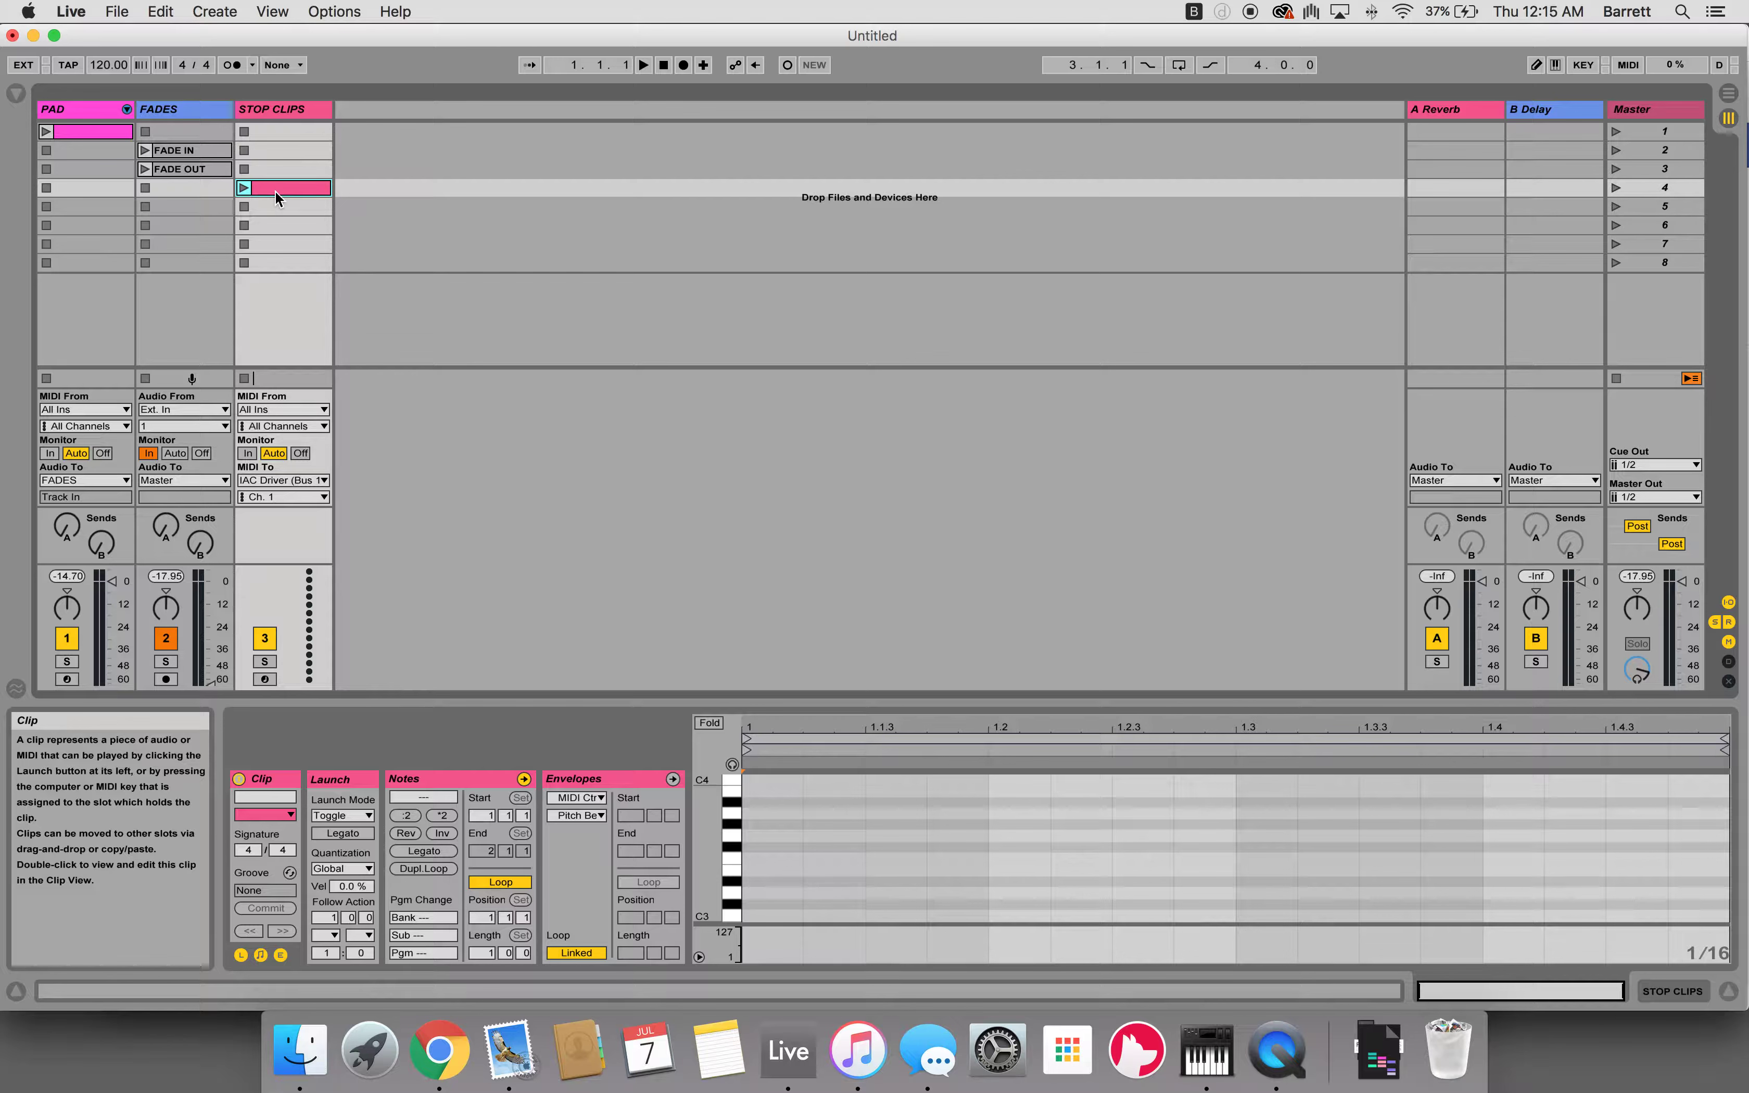
Draw a C1 note at 1.1.1 in the STOP CLIPS clip's piano roll and reselect the clip
scroll(765, 845, "down", 10)
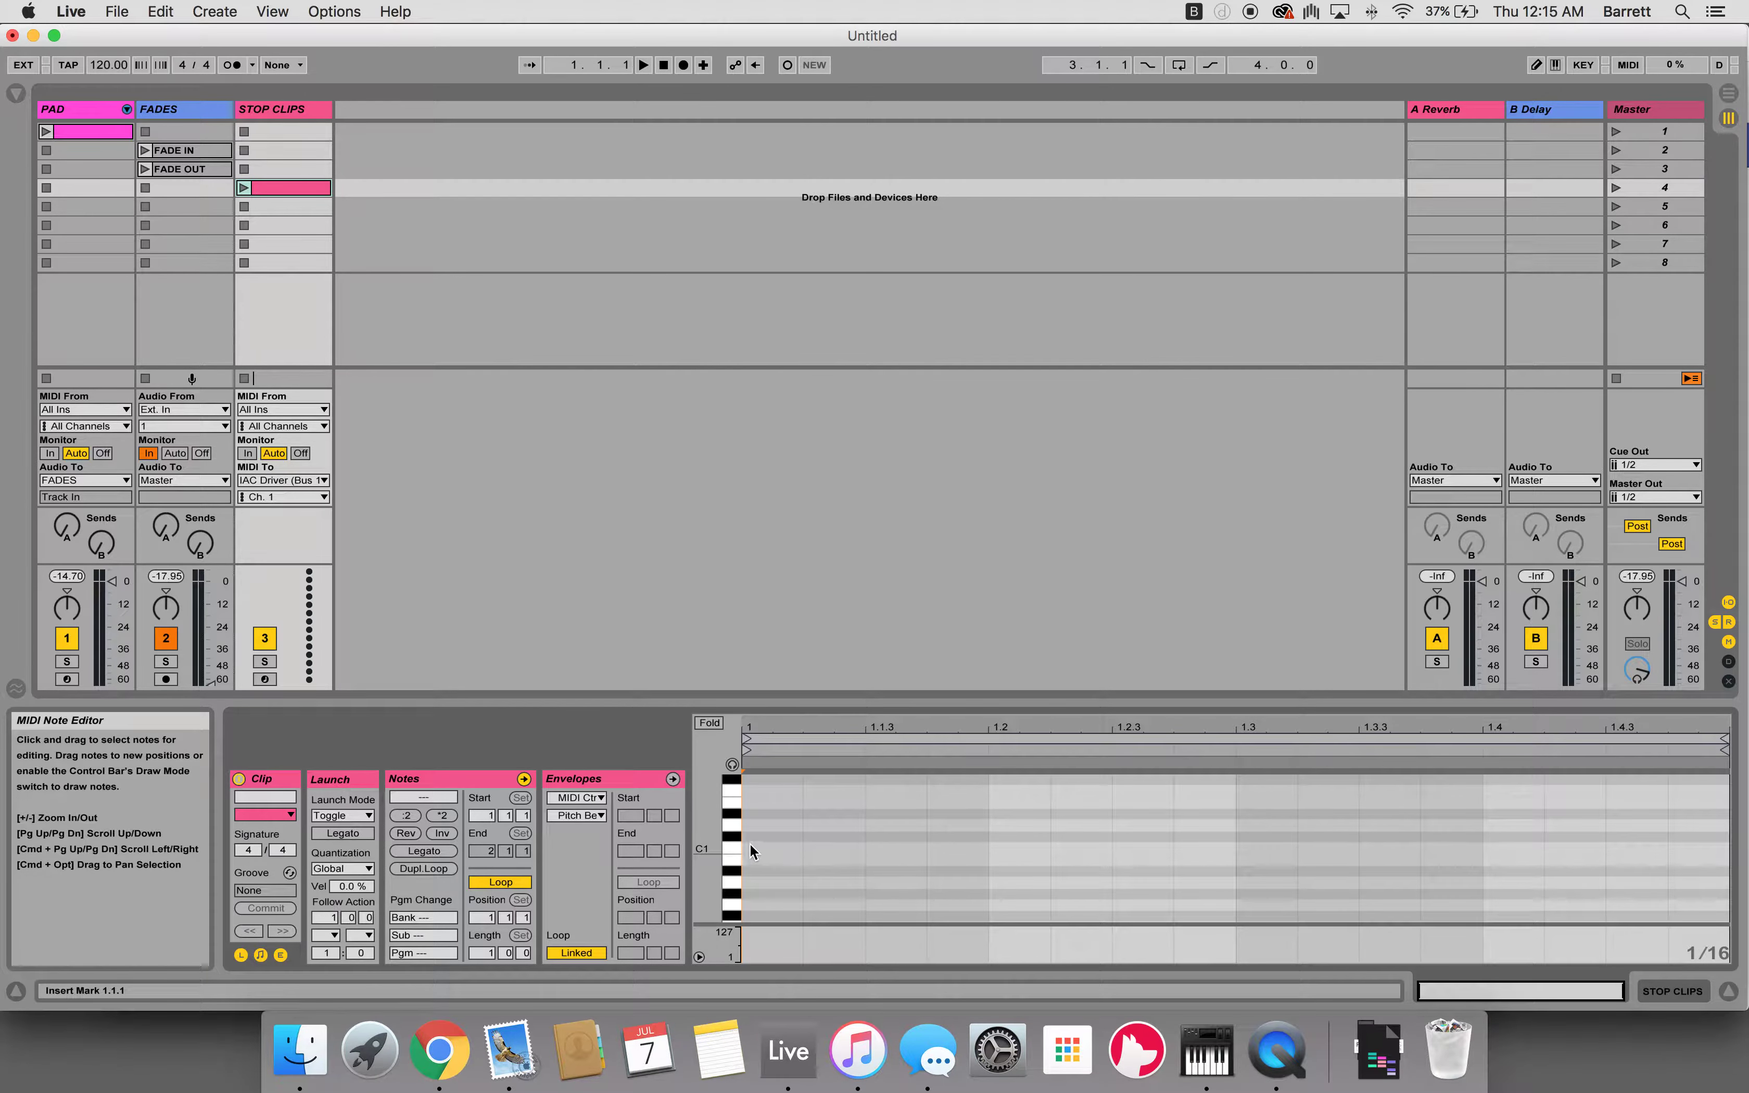
double_click(750, 843)
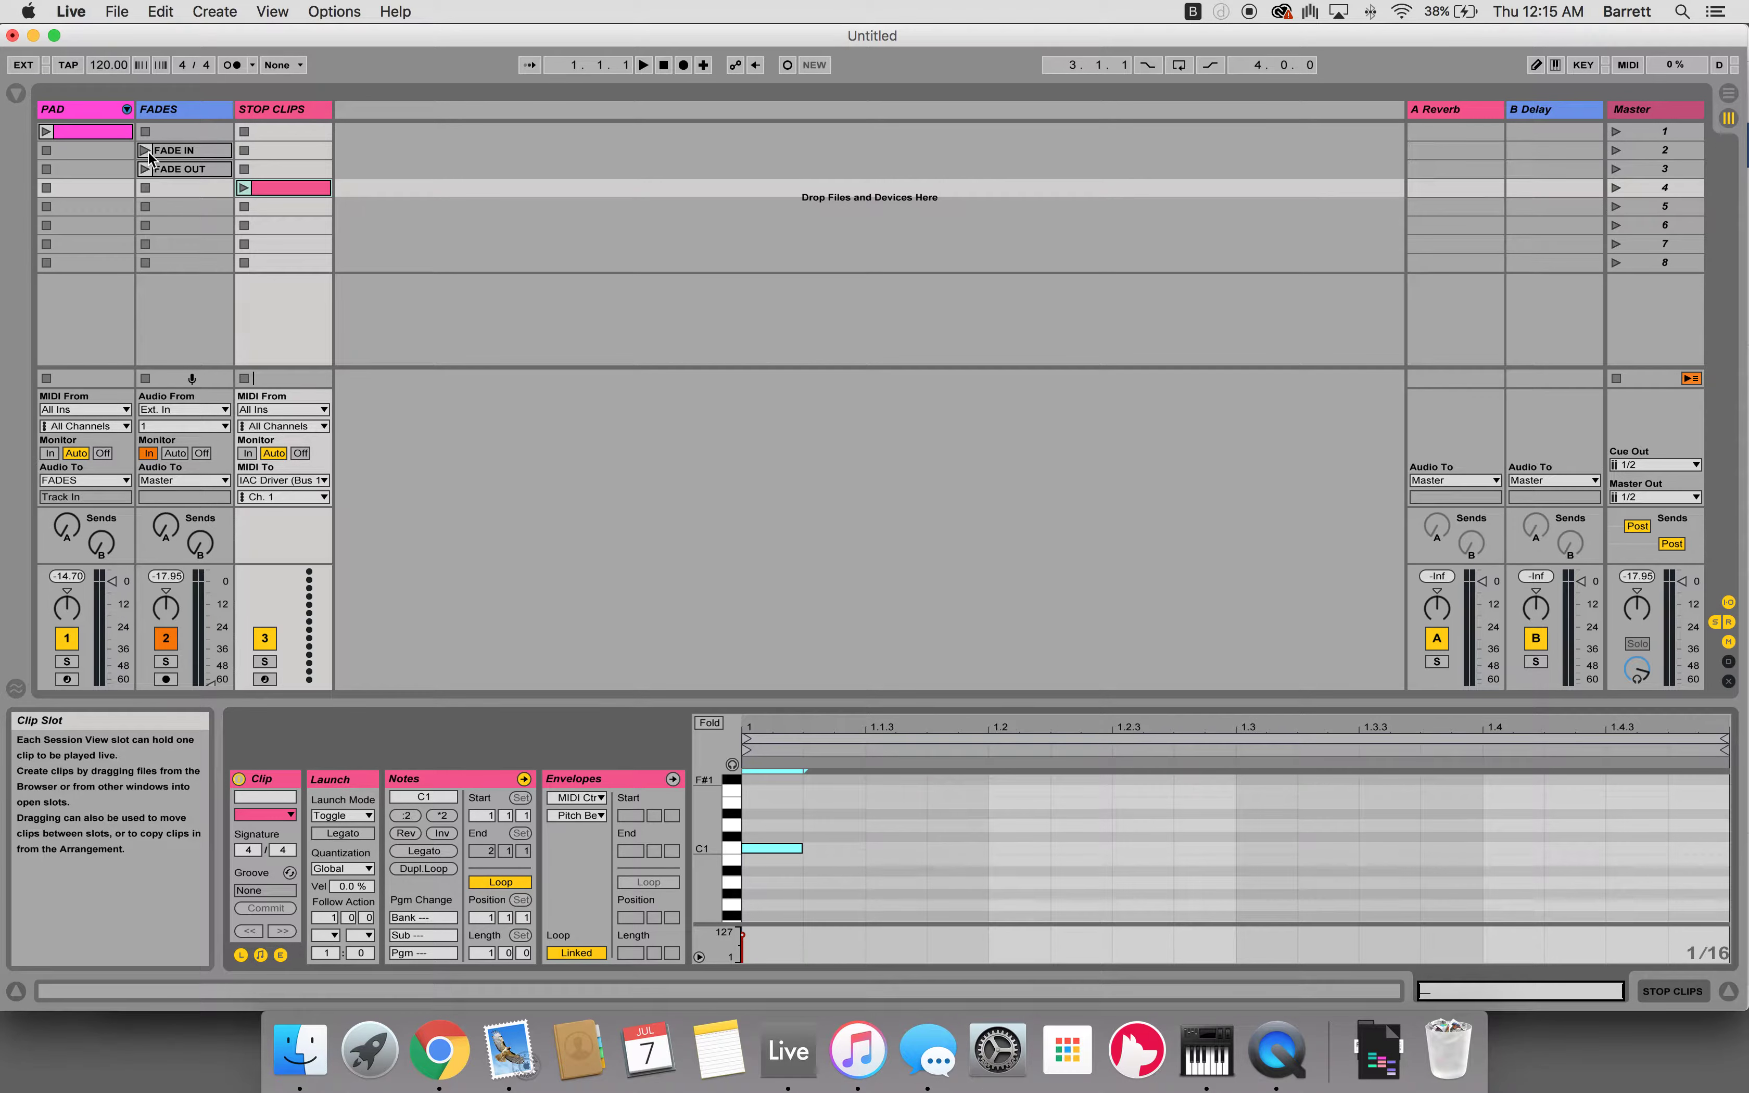
left_click(261, 186)
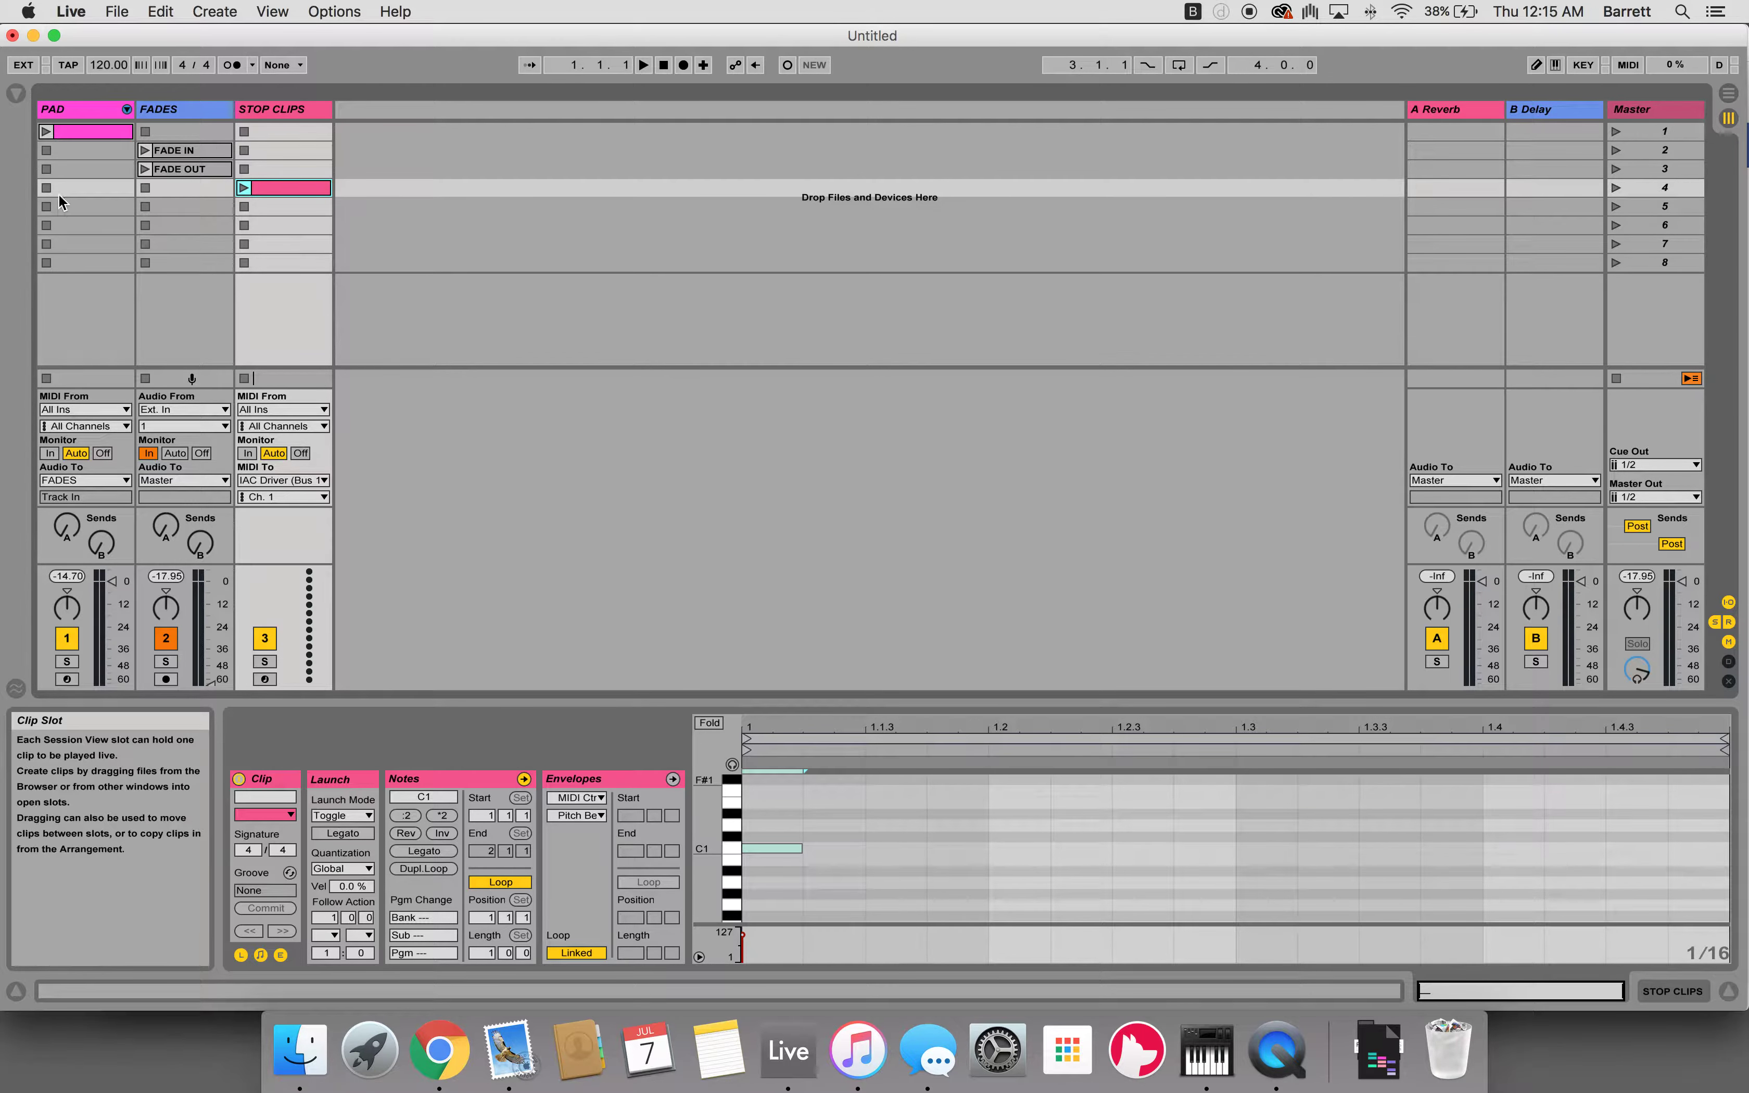
Remove the clip stop button from the PAD track's scene-2 slot
left_click(81, 152)
right_click(81, 151)
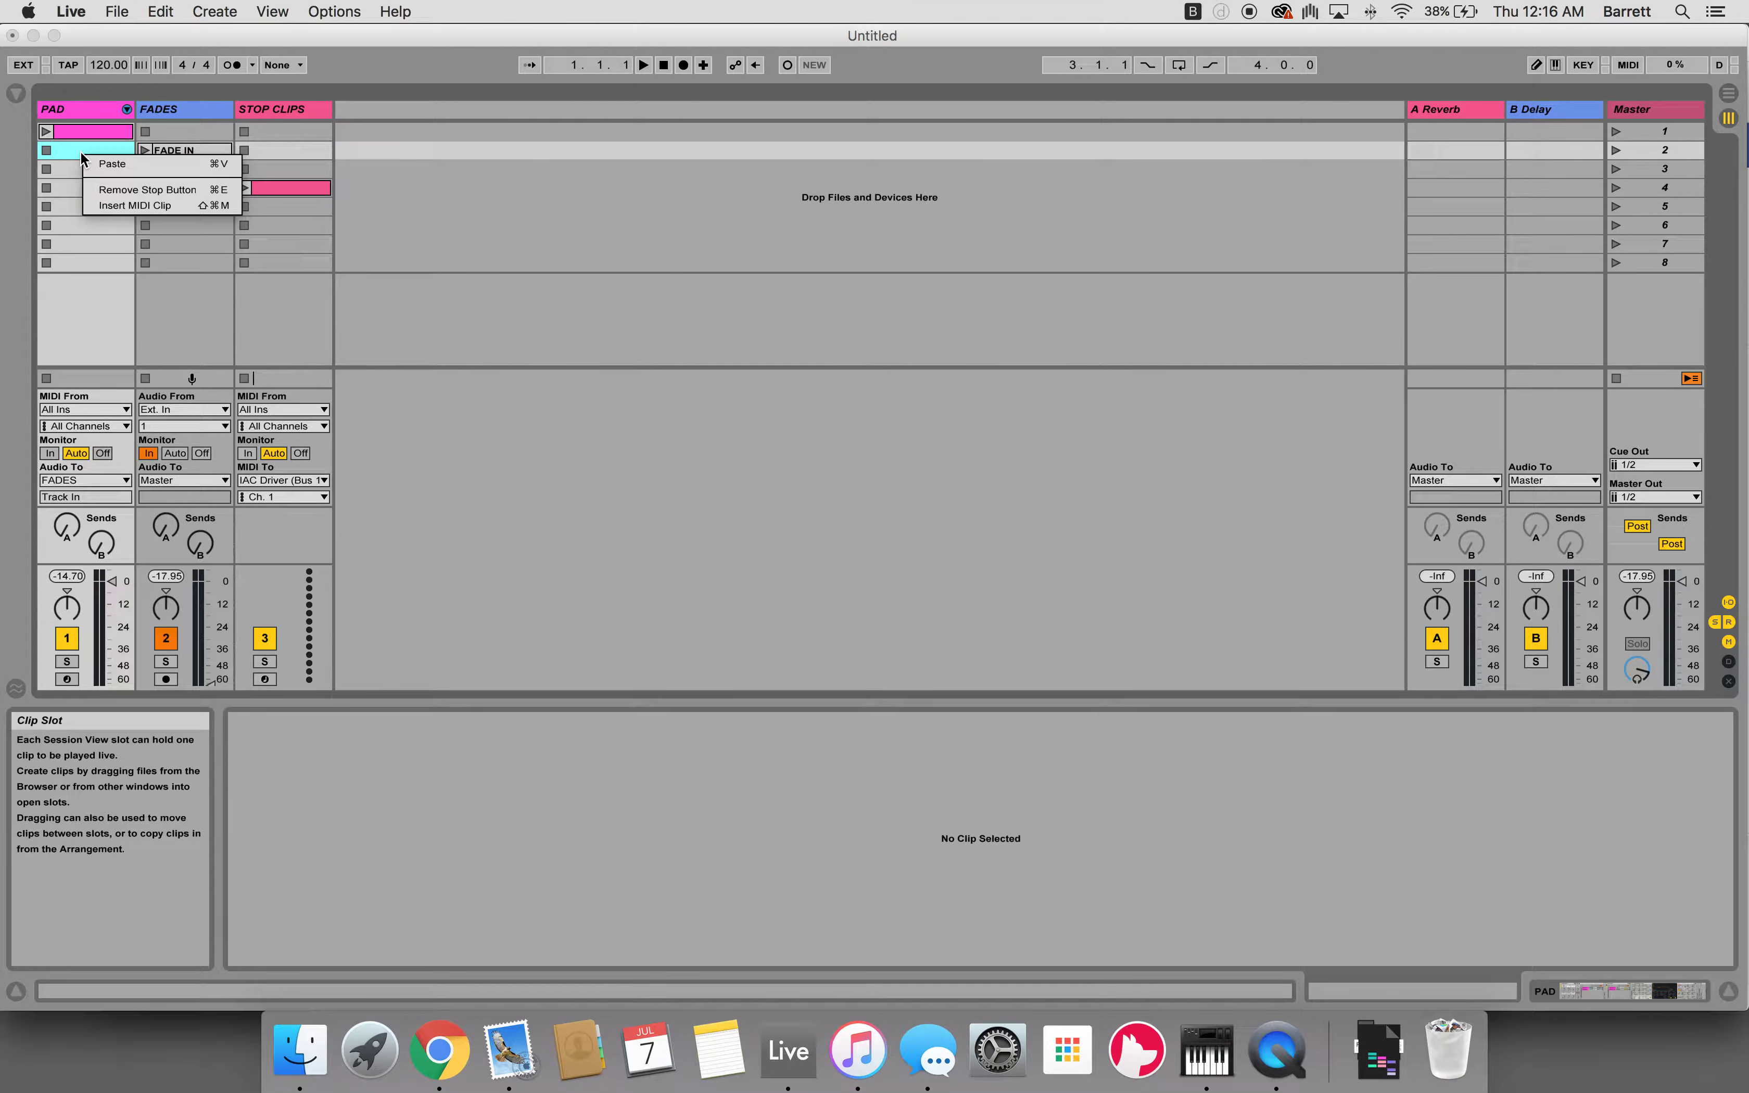
left_click(112, 184)
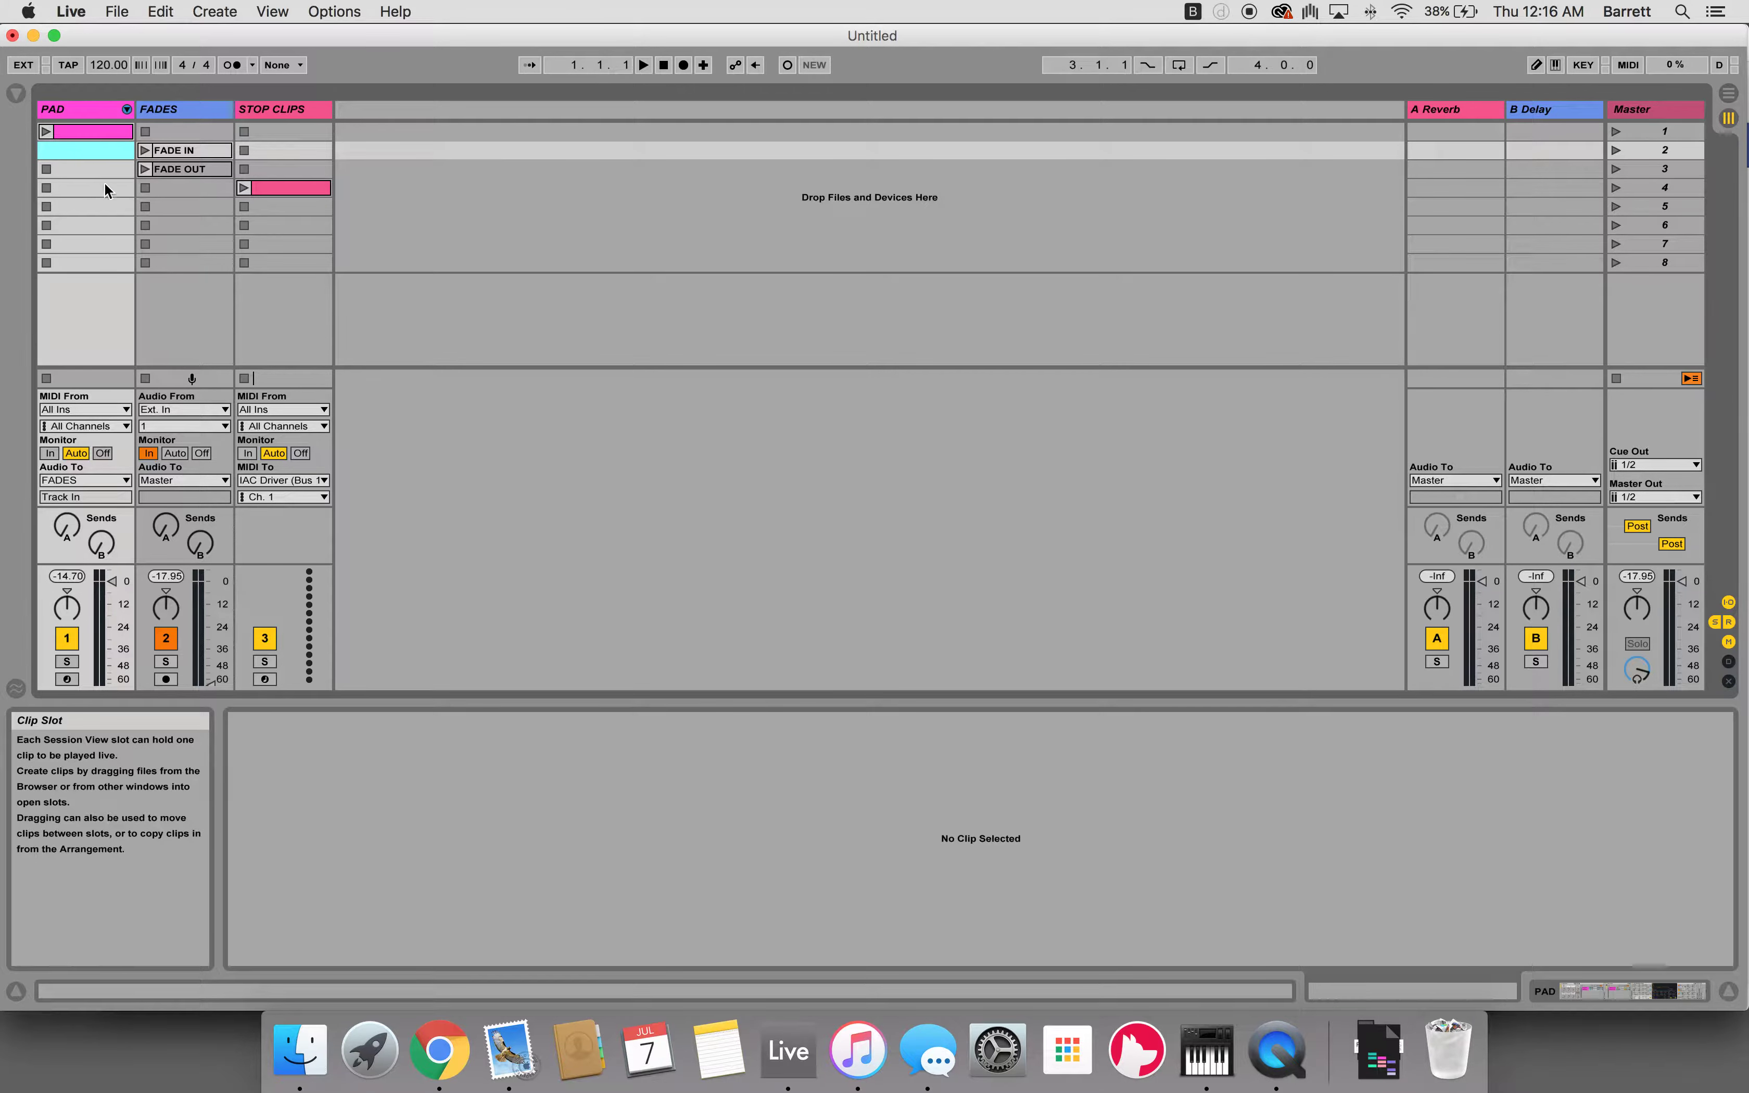
Launch the STOP CLIPS clip and toggle MIDI Map Mode on the PAD slots, then stop playback
left_click(76, 171)
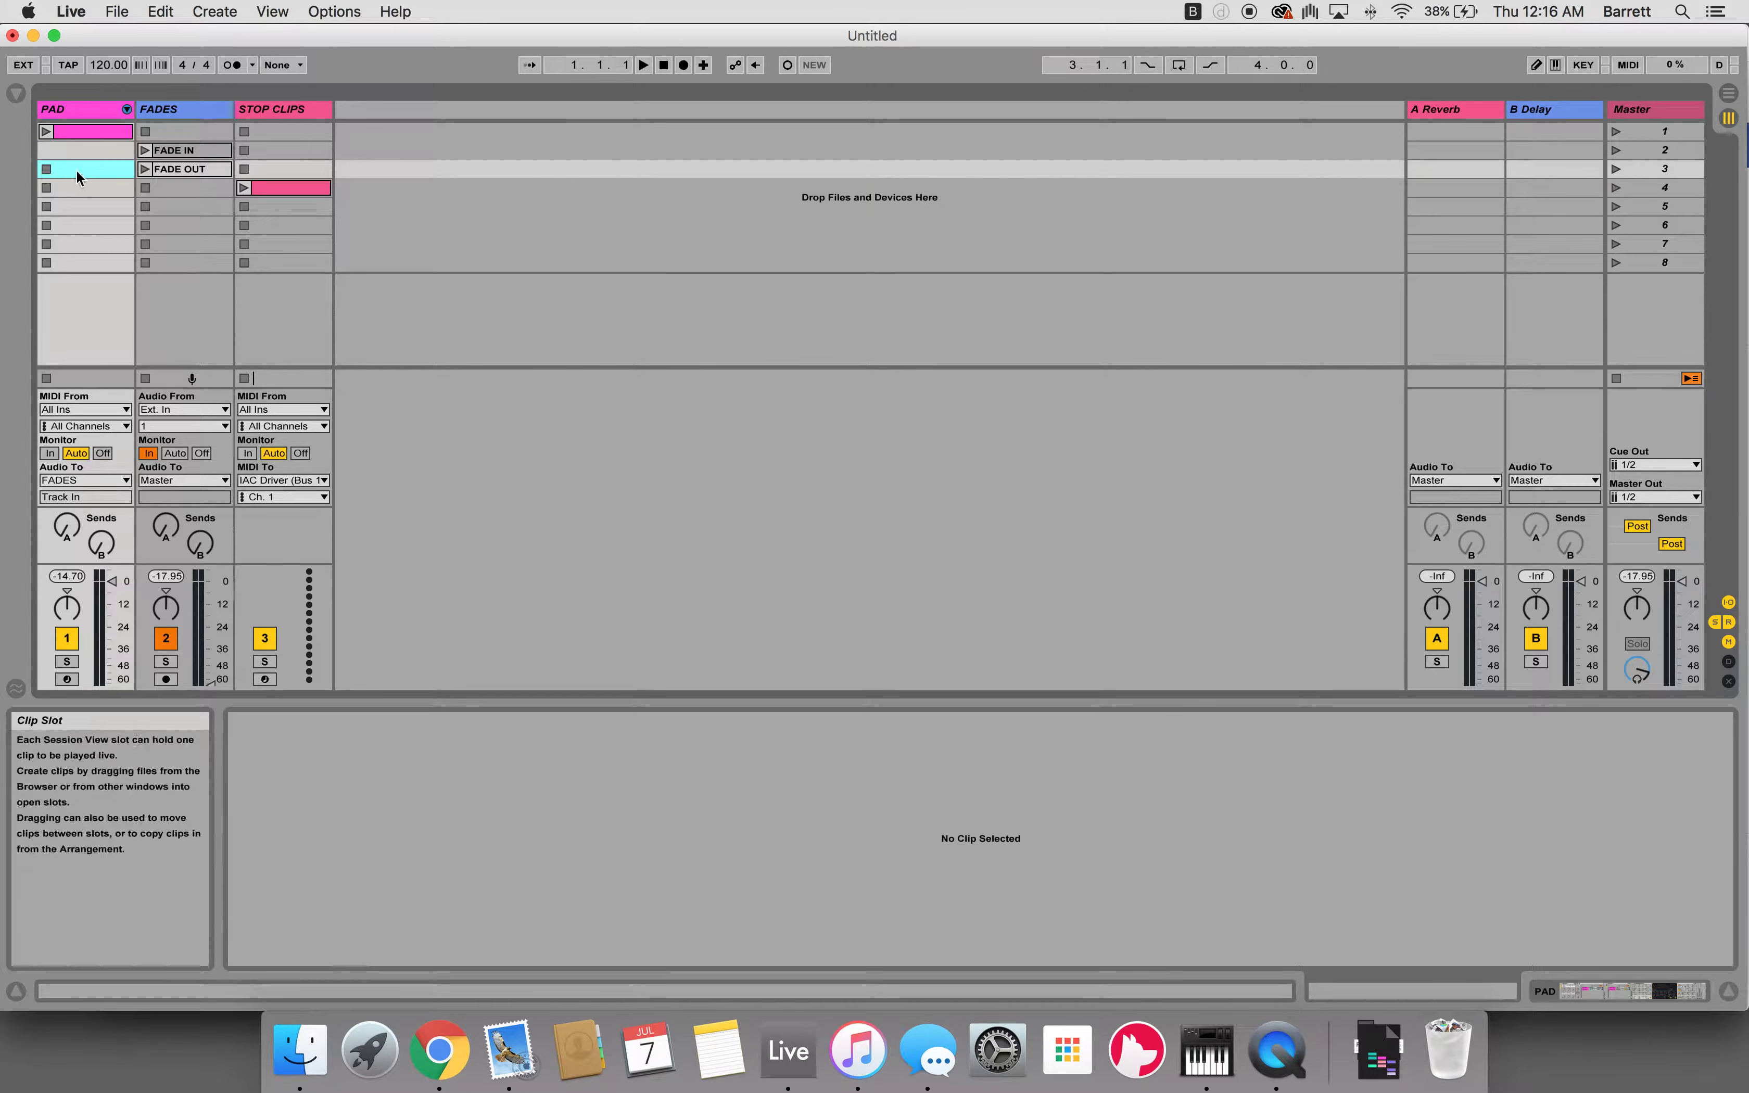
left_click(242, 186)
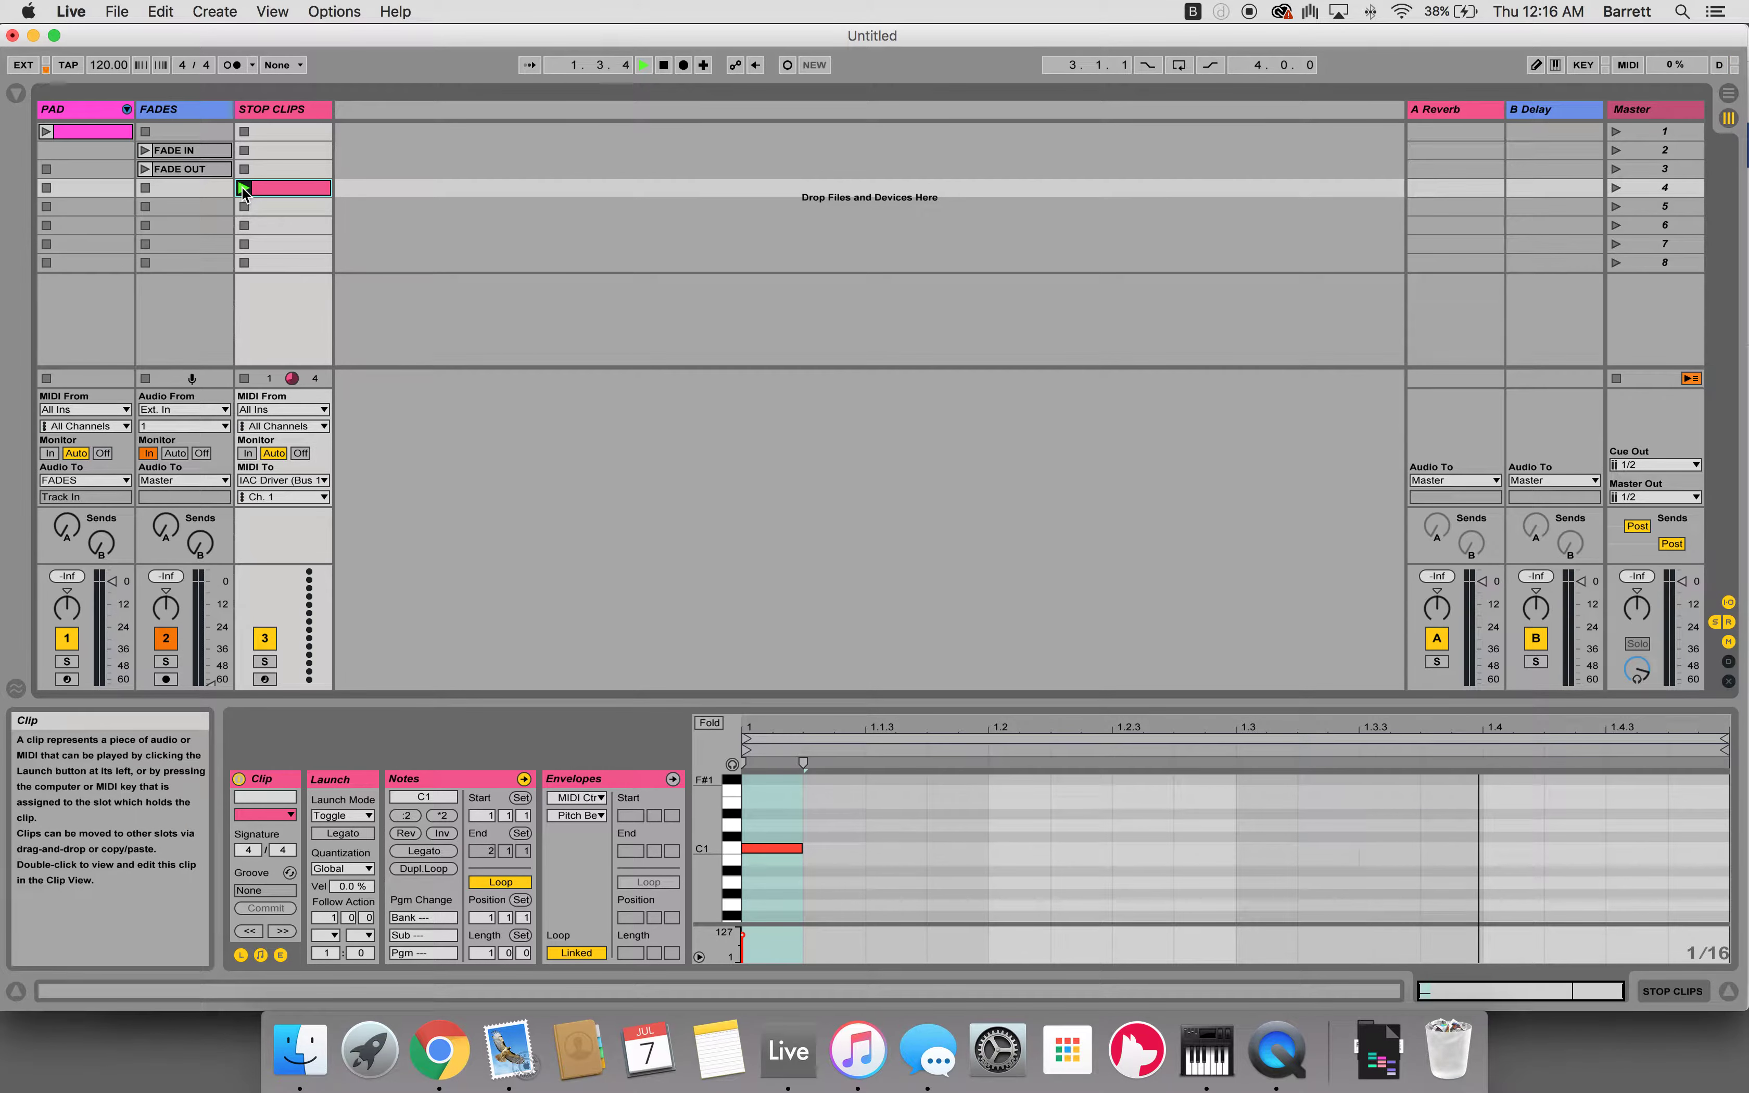
left_click(99, 183)
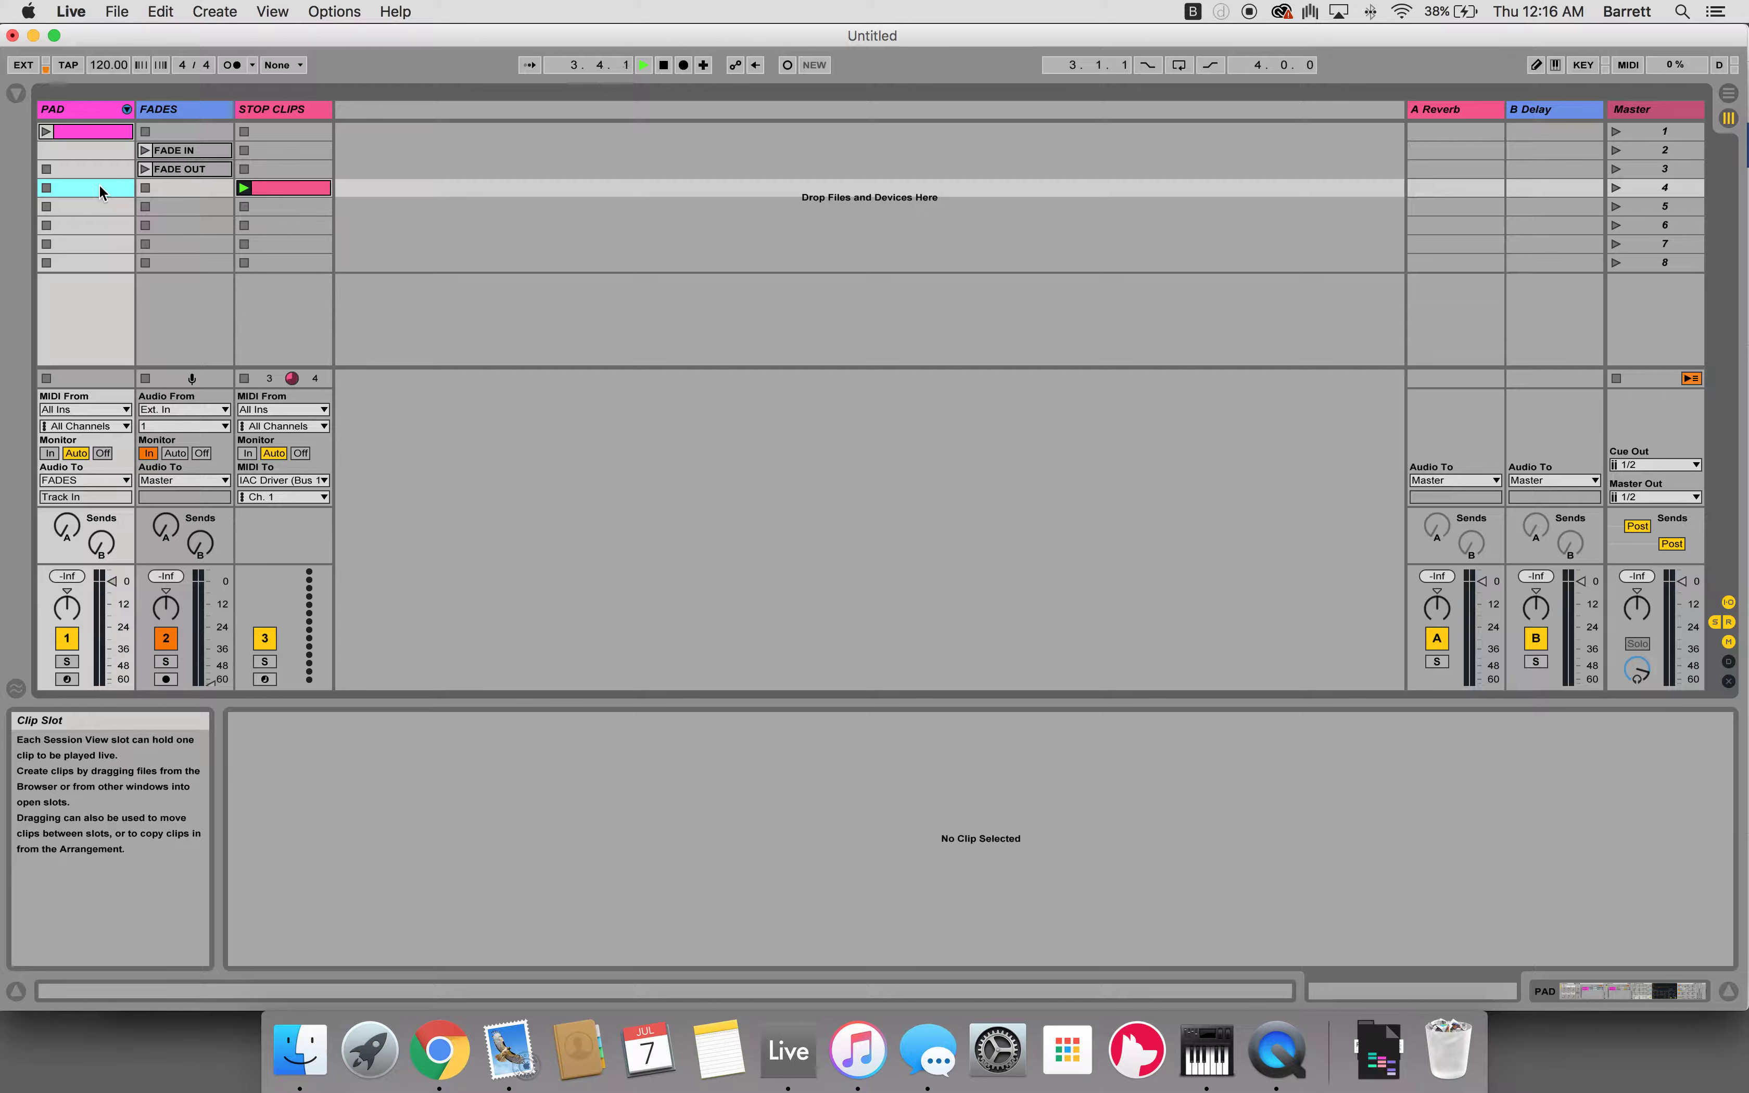
key("super+m")
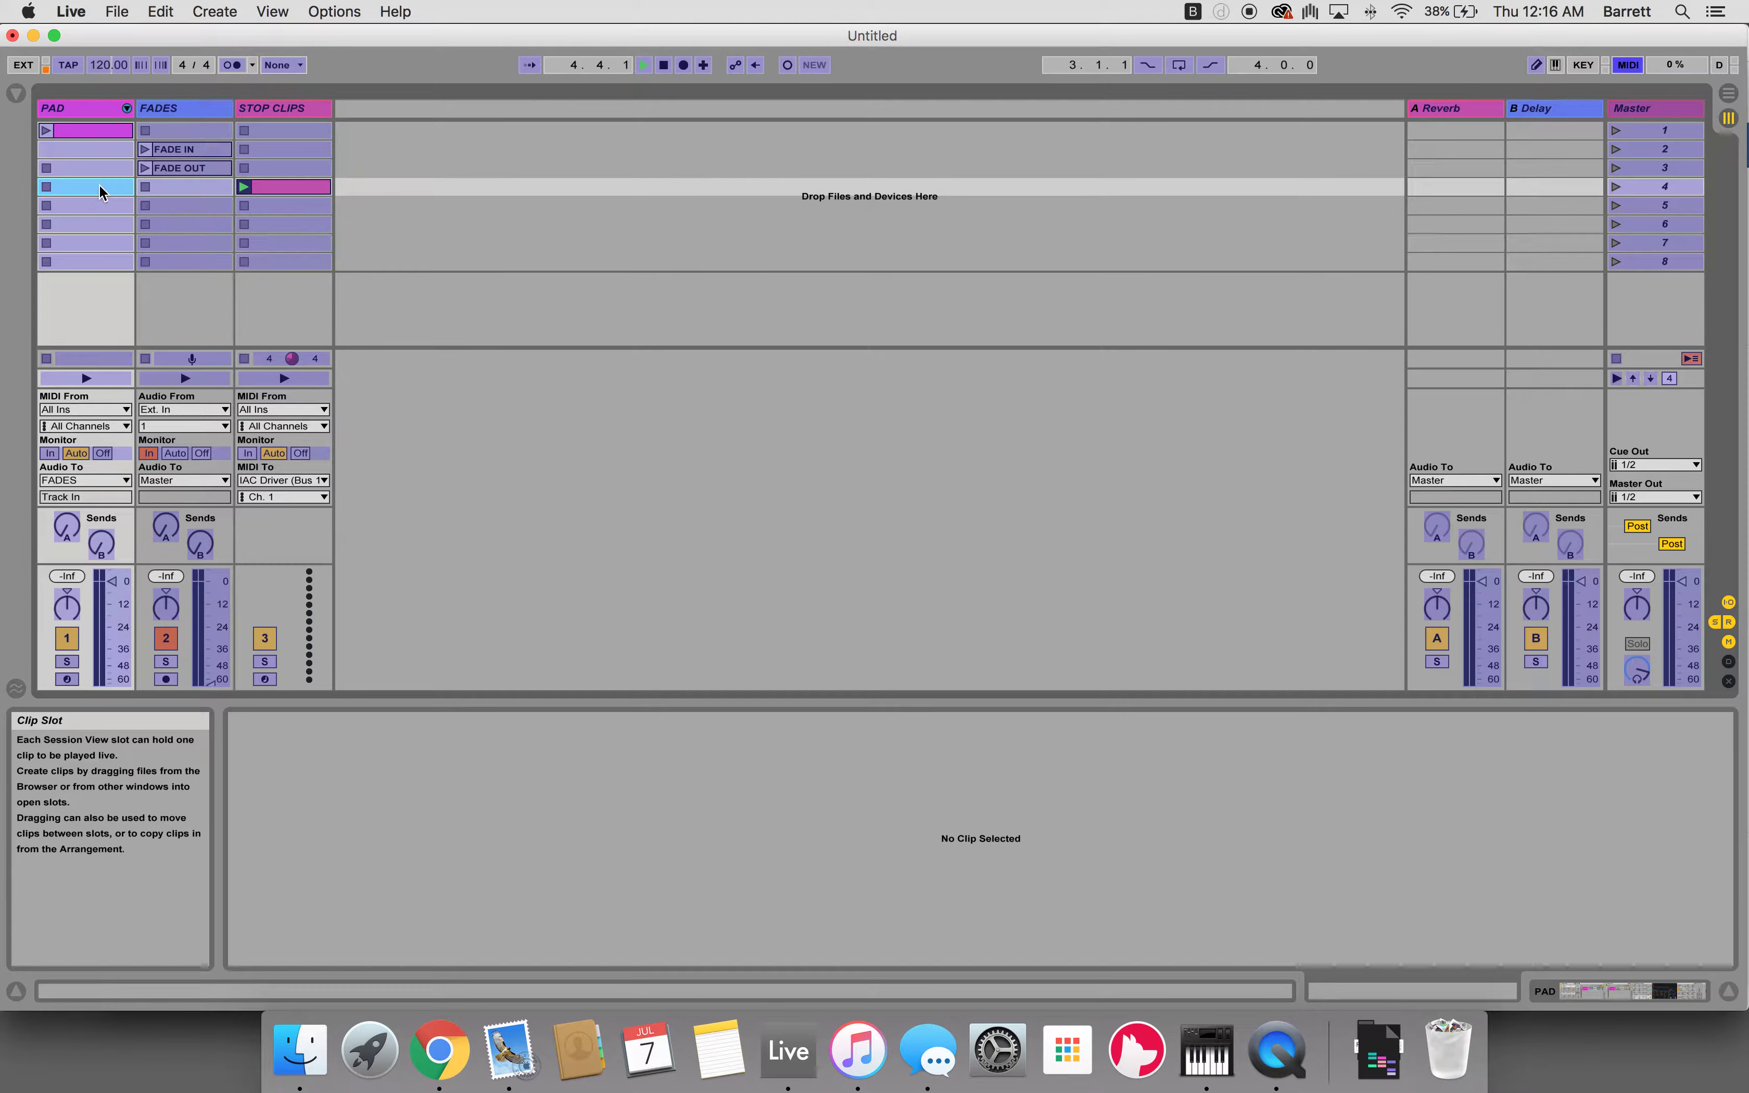
key("super+m")
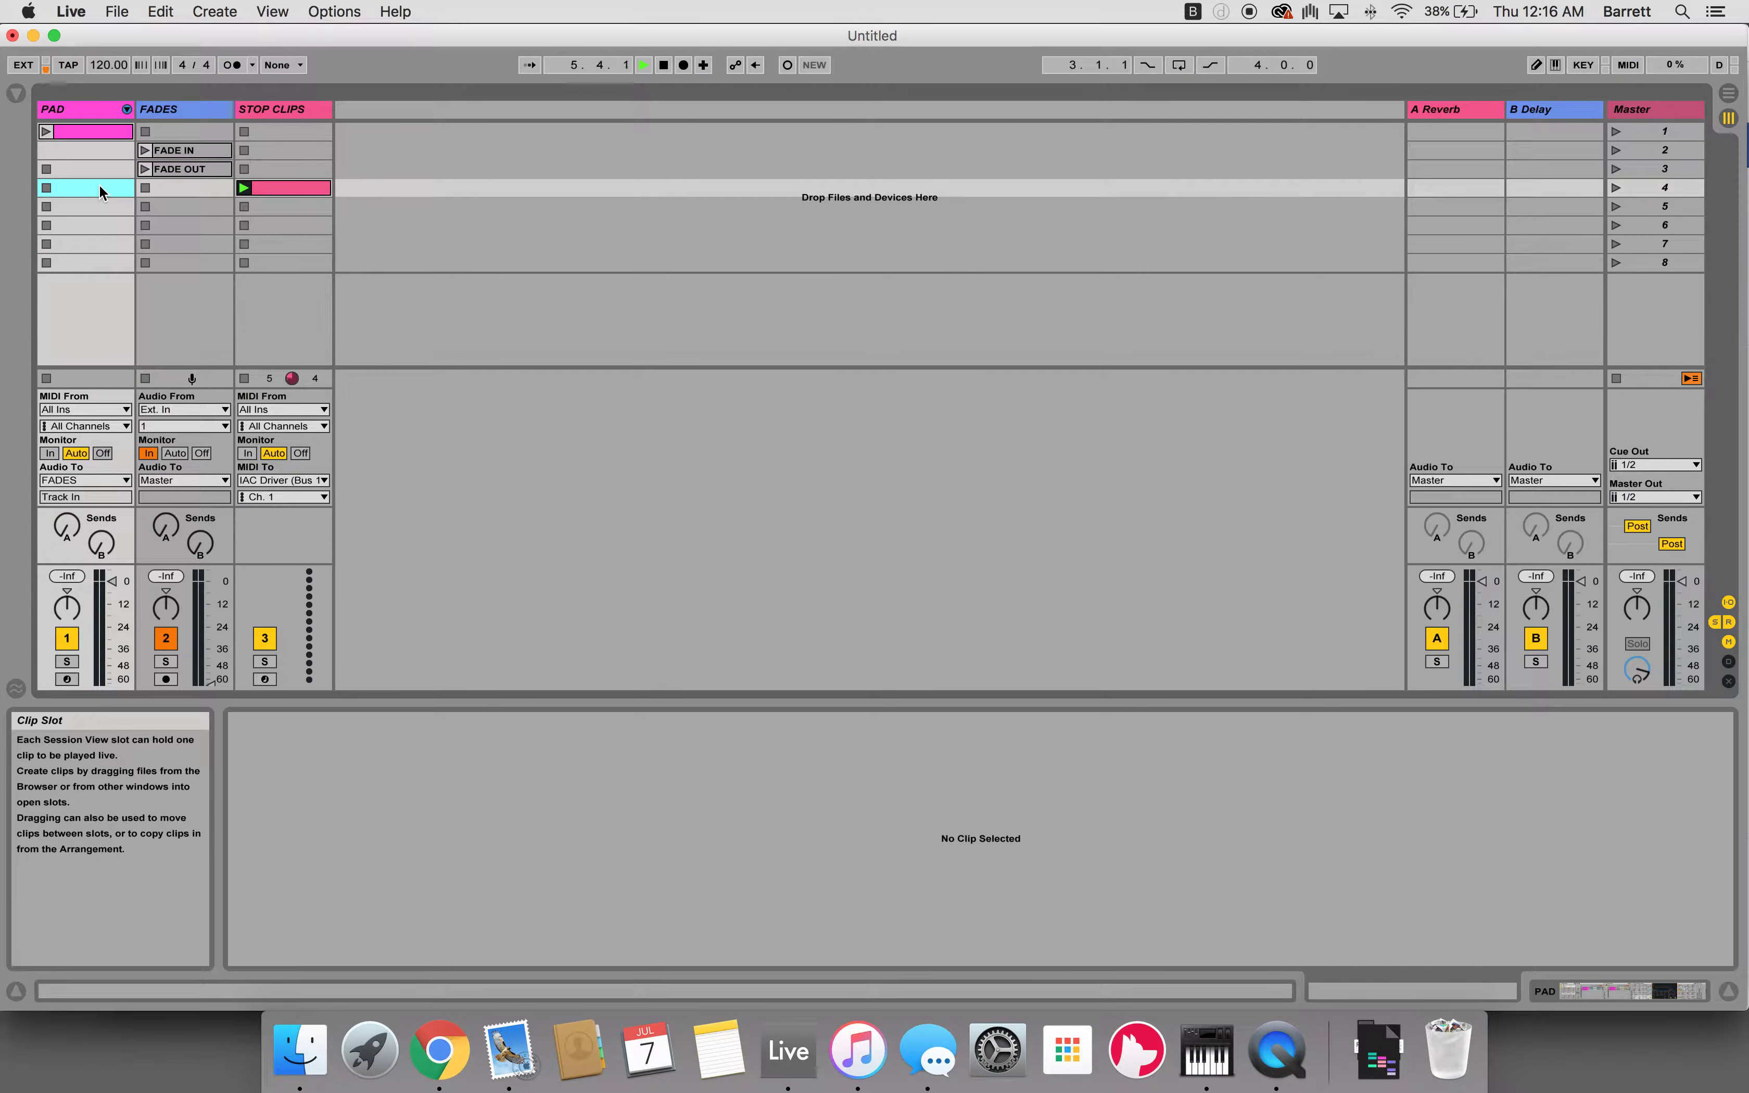
left_click(665, 65)
In MIDI Map Mode, assign the PAD scene-3 stop to the C1 note from STOP CLIPS, then stop playback
key("super+c")
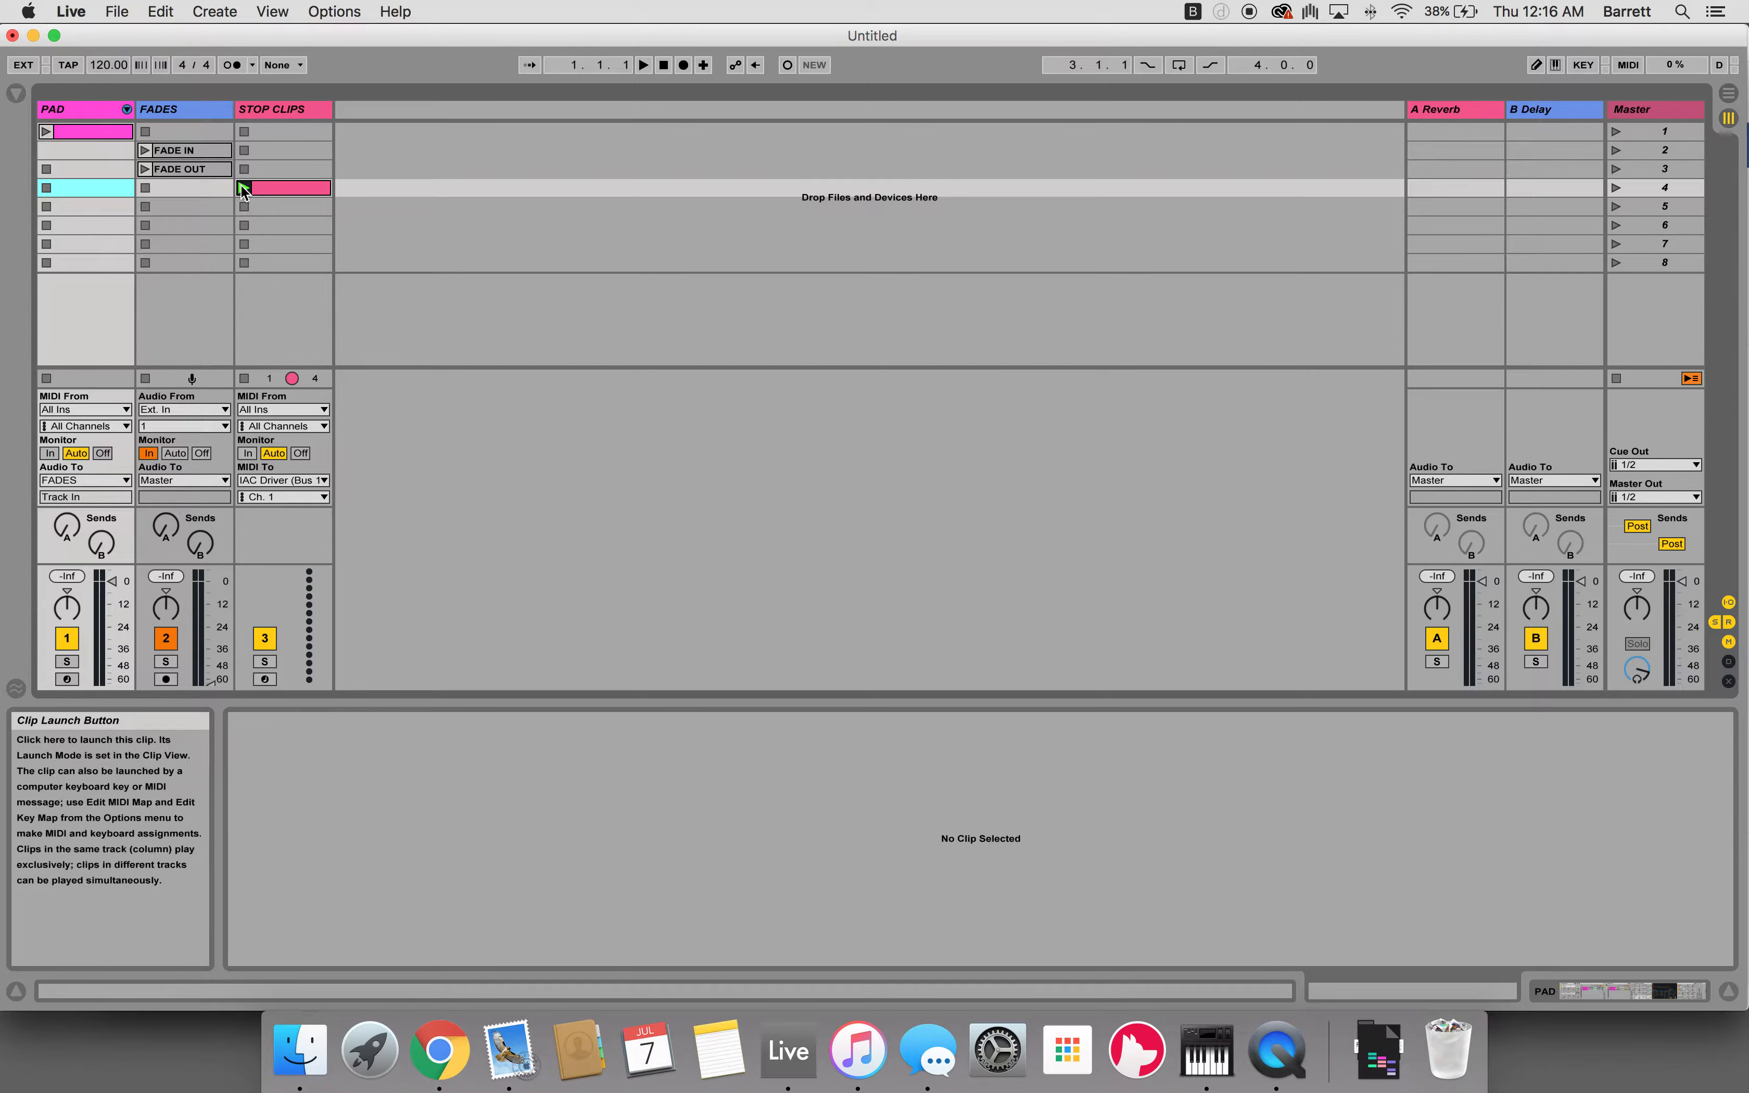
left_click(244, 185)
left_click(103, 170)
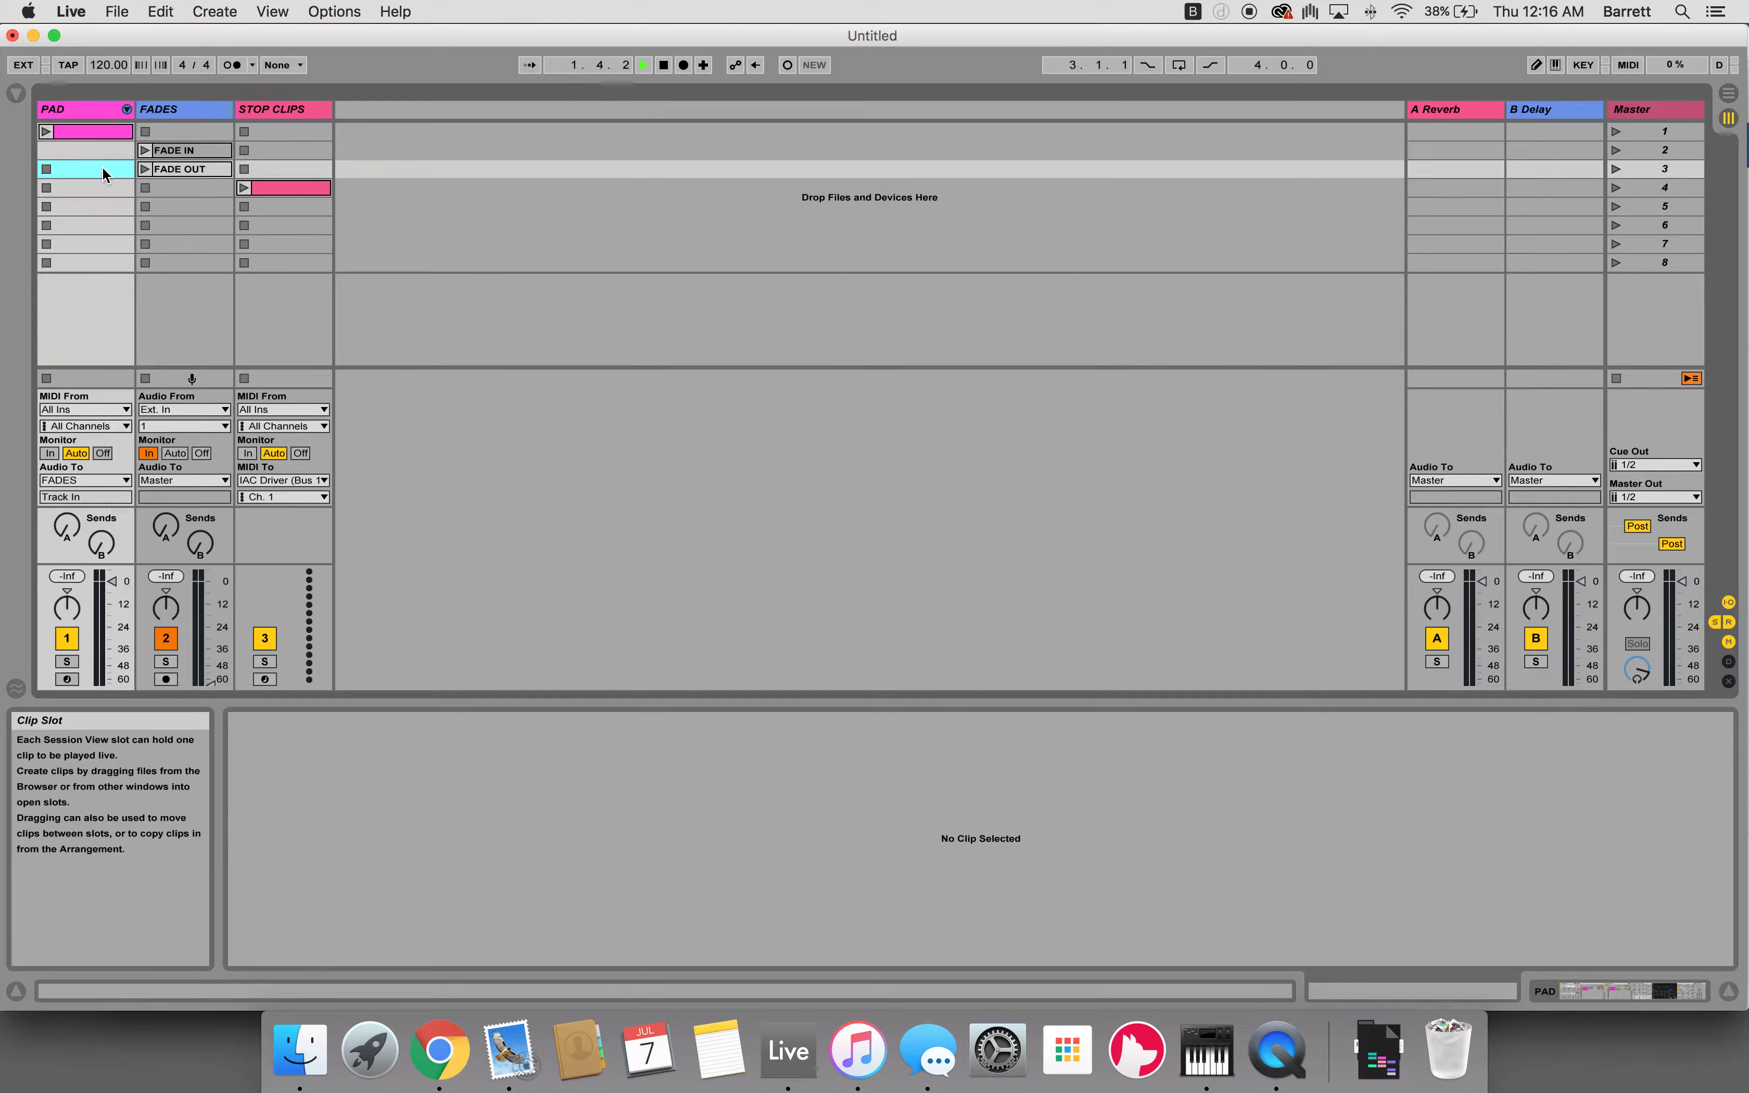
key("super+m")
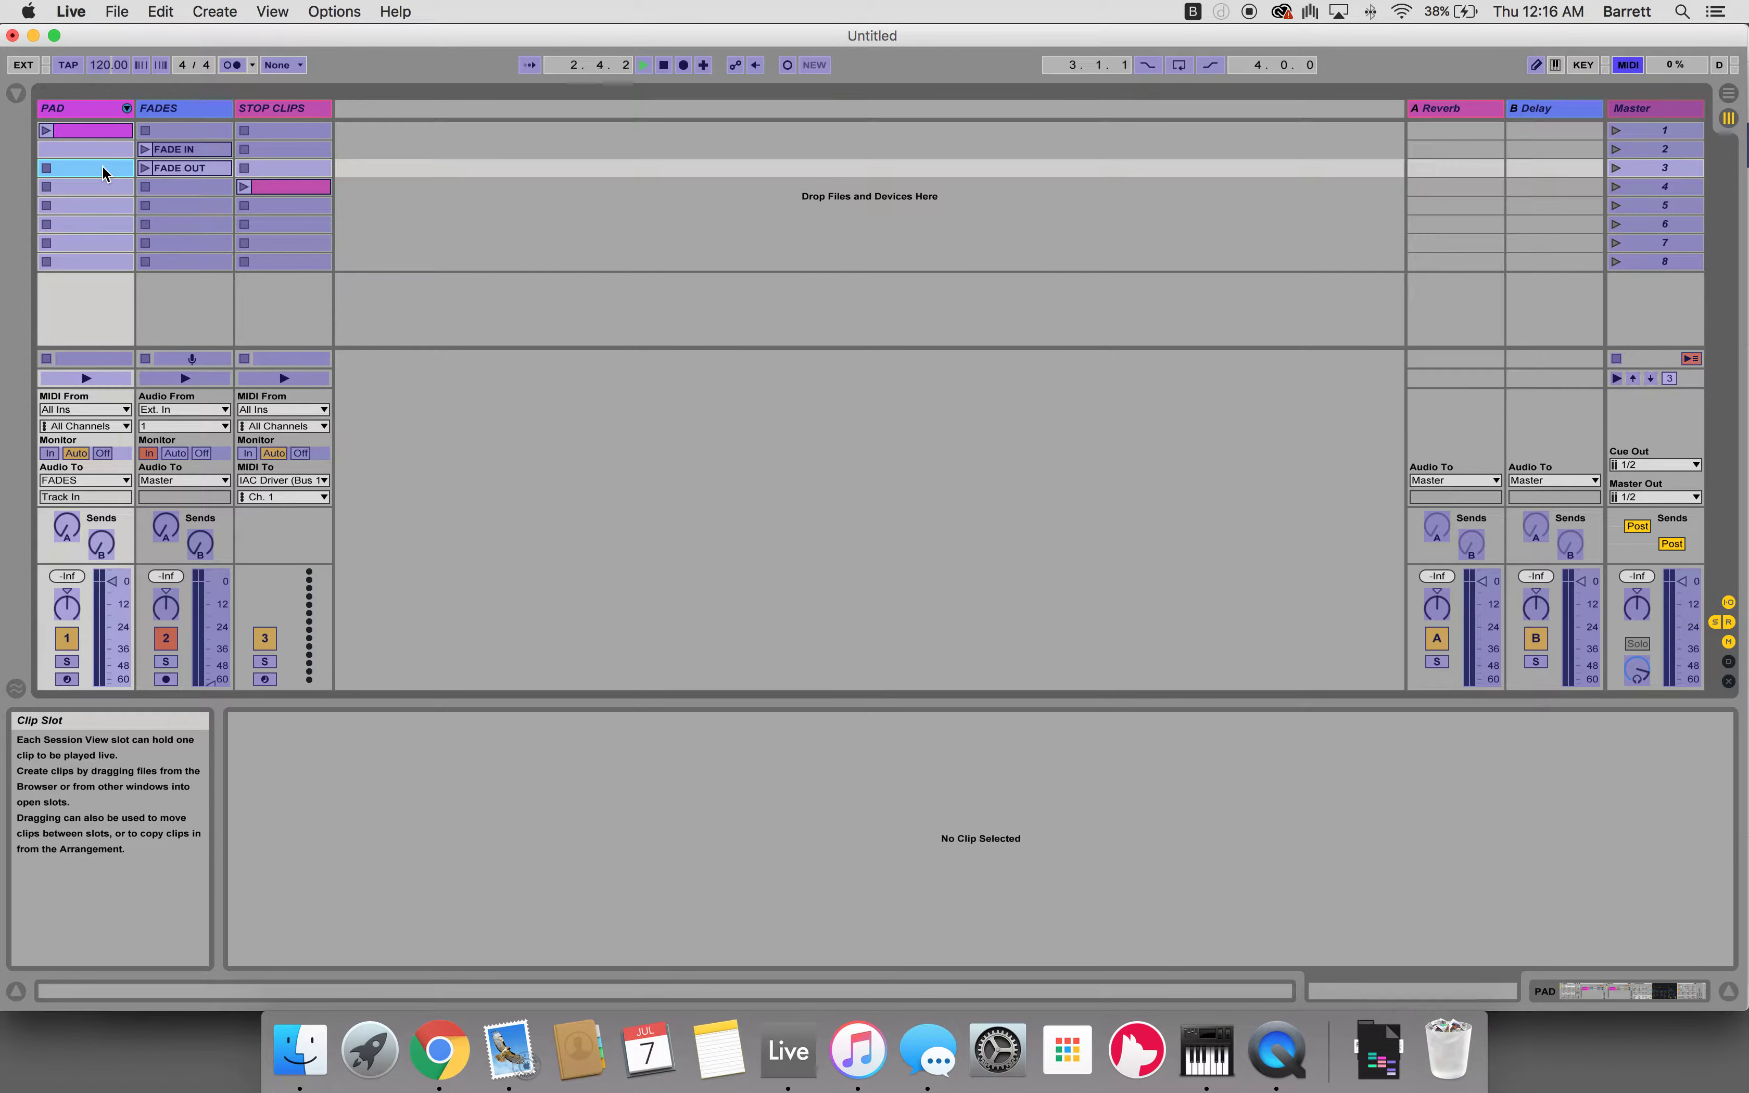
key("super+m")
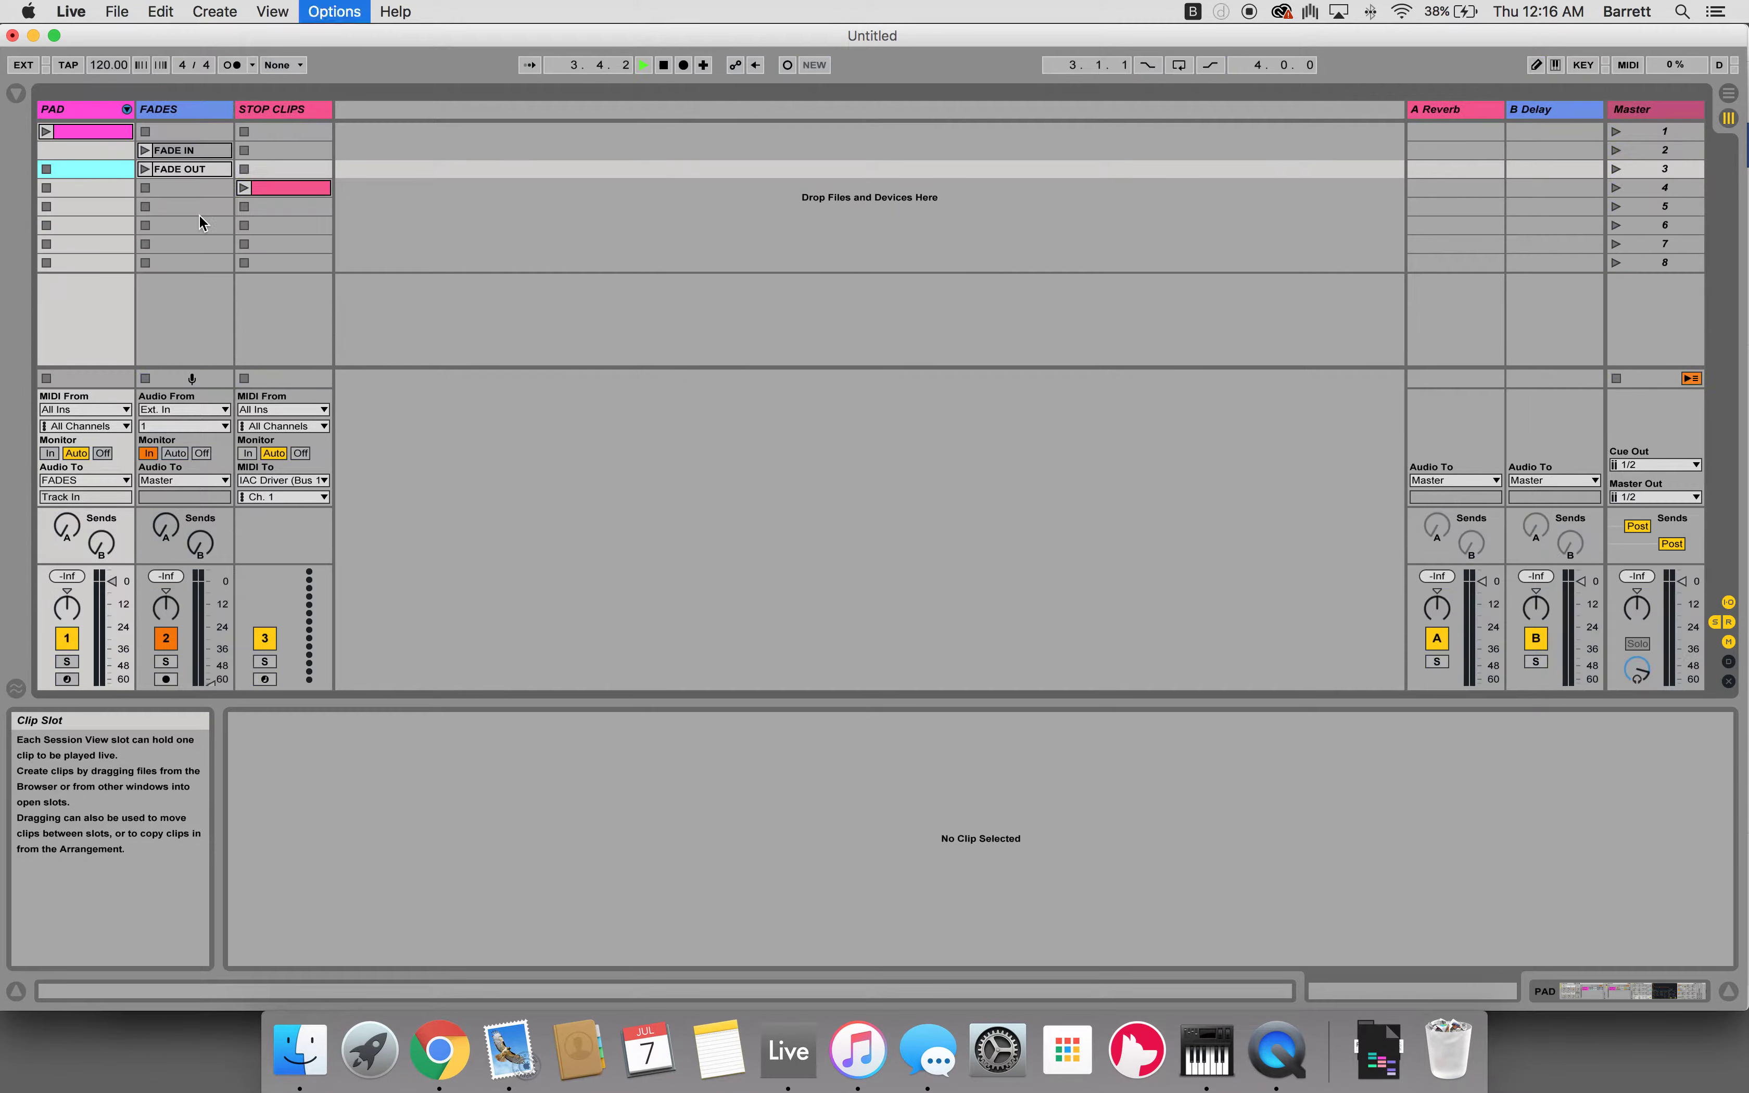
left_click(244, 188)
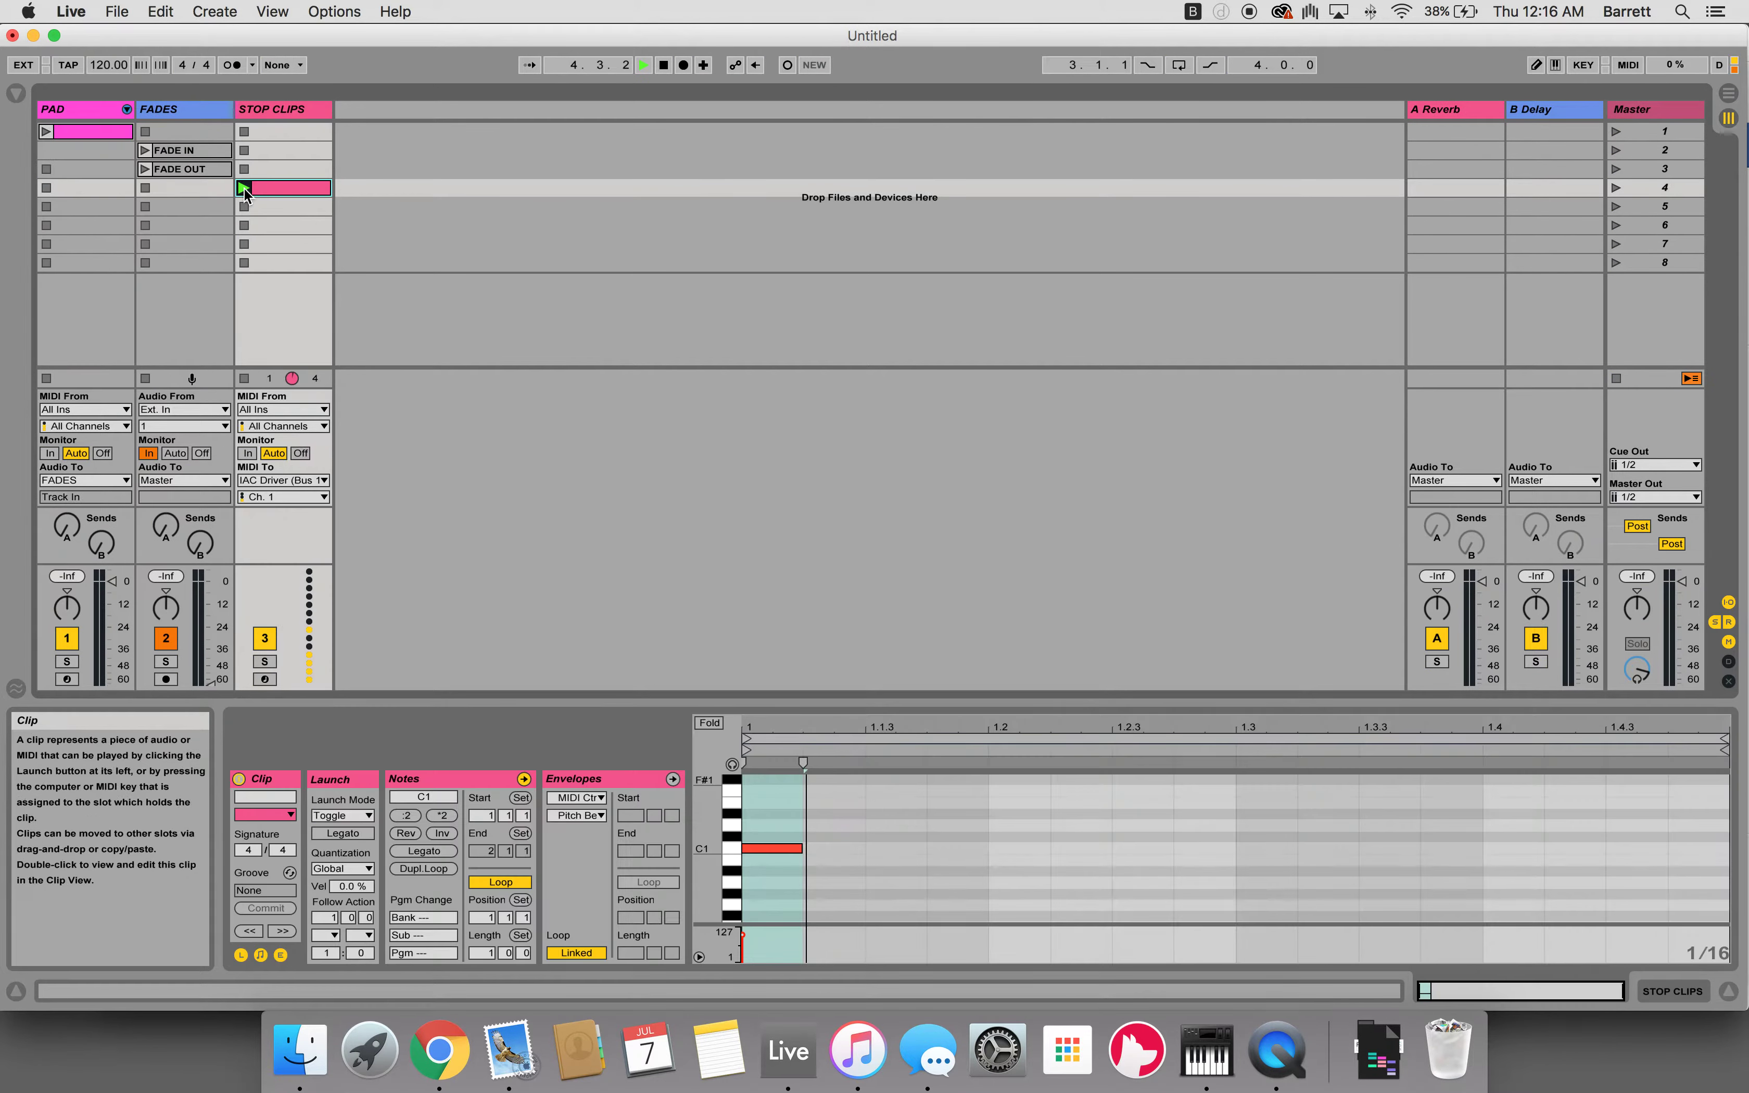
left_click(99, 169)
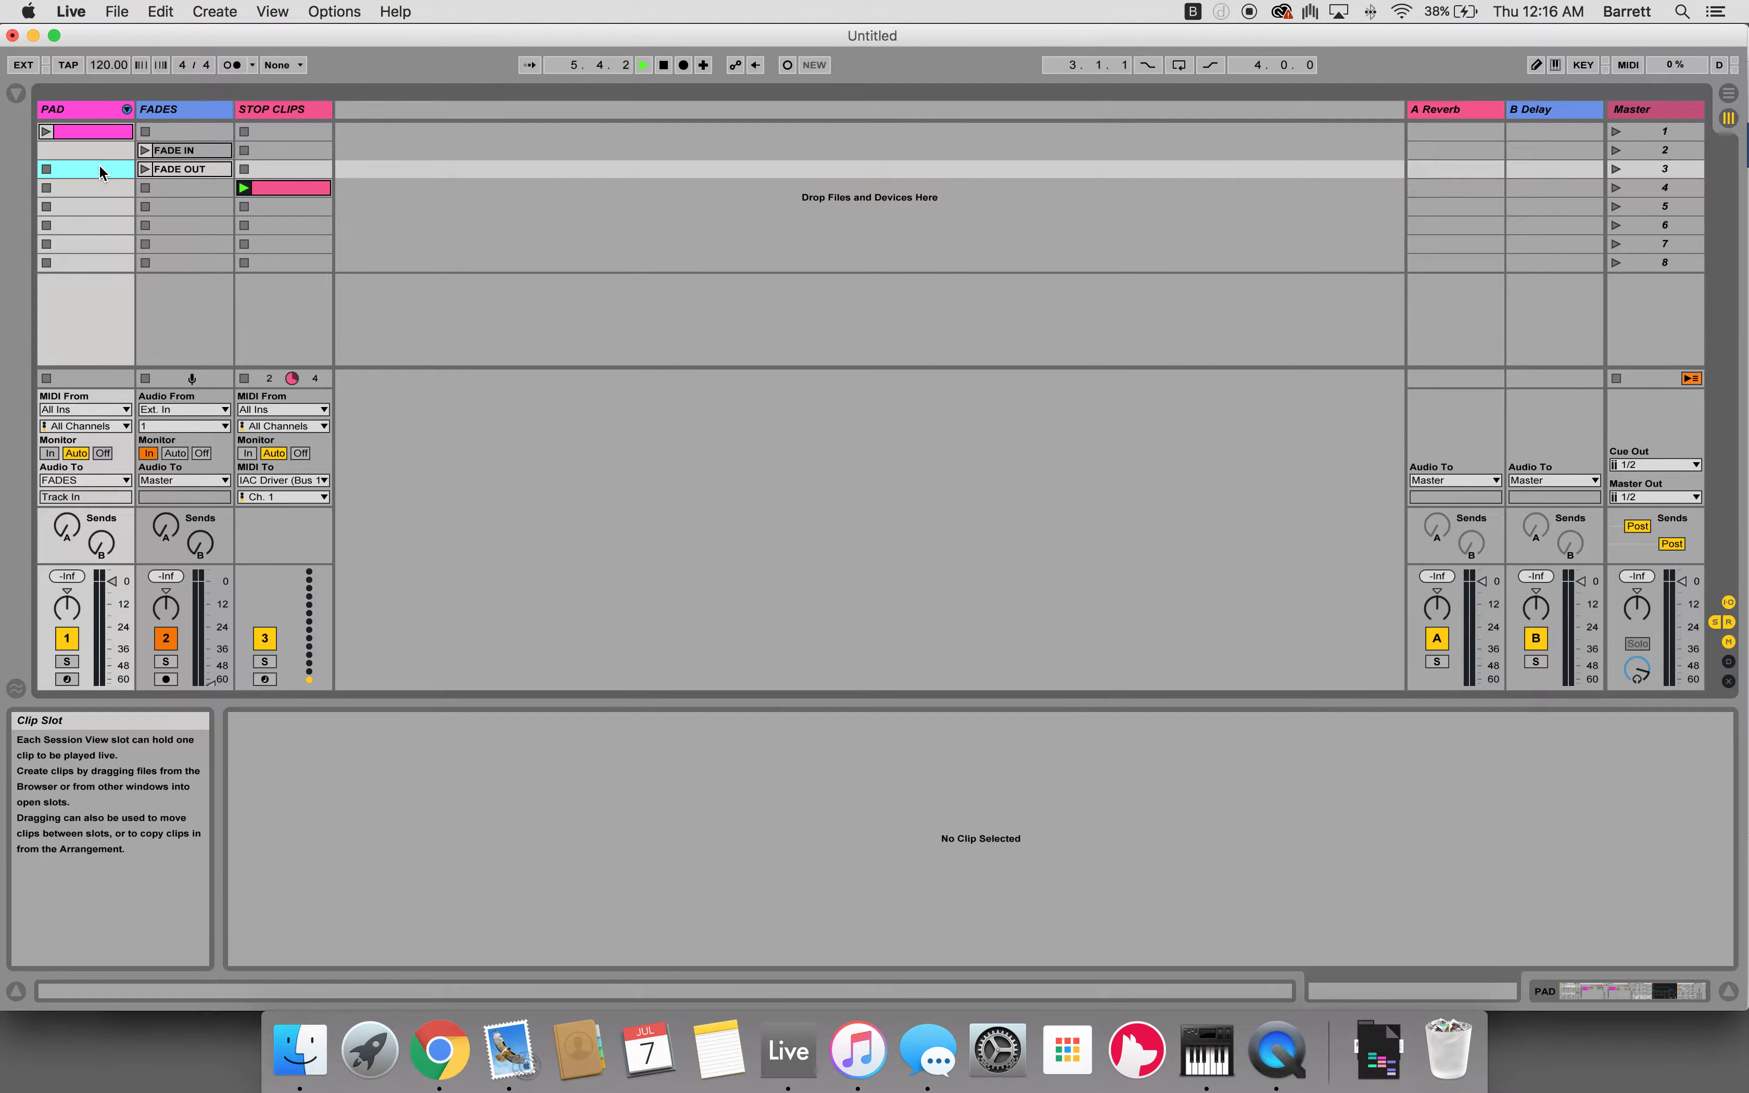
key("super+m")
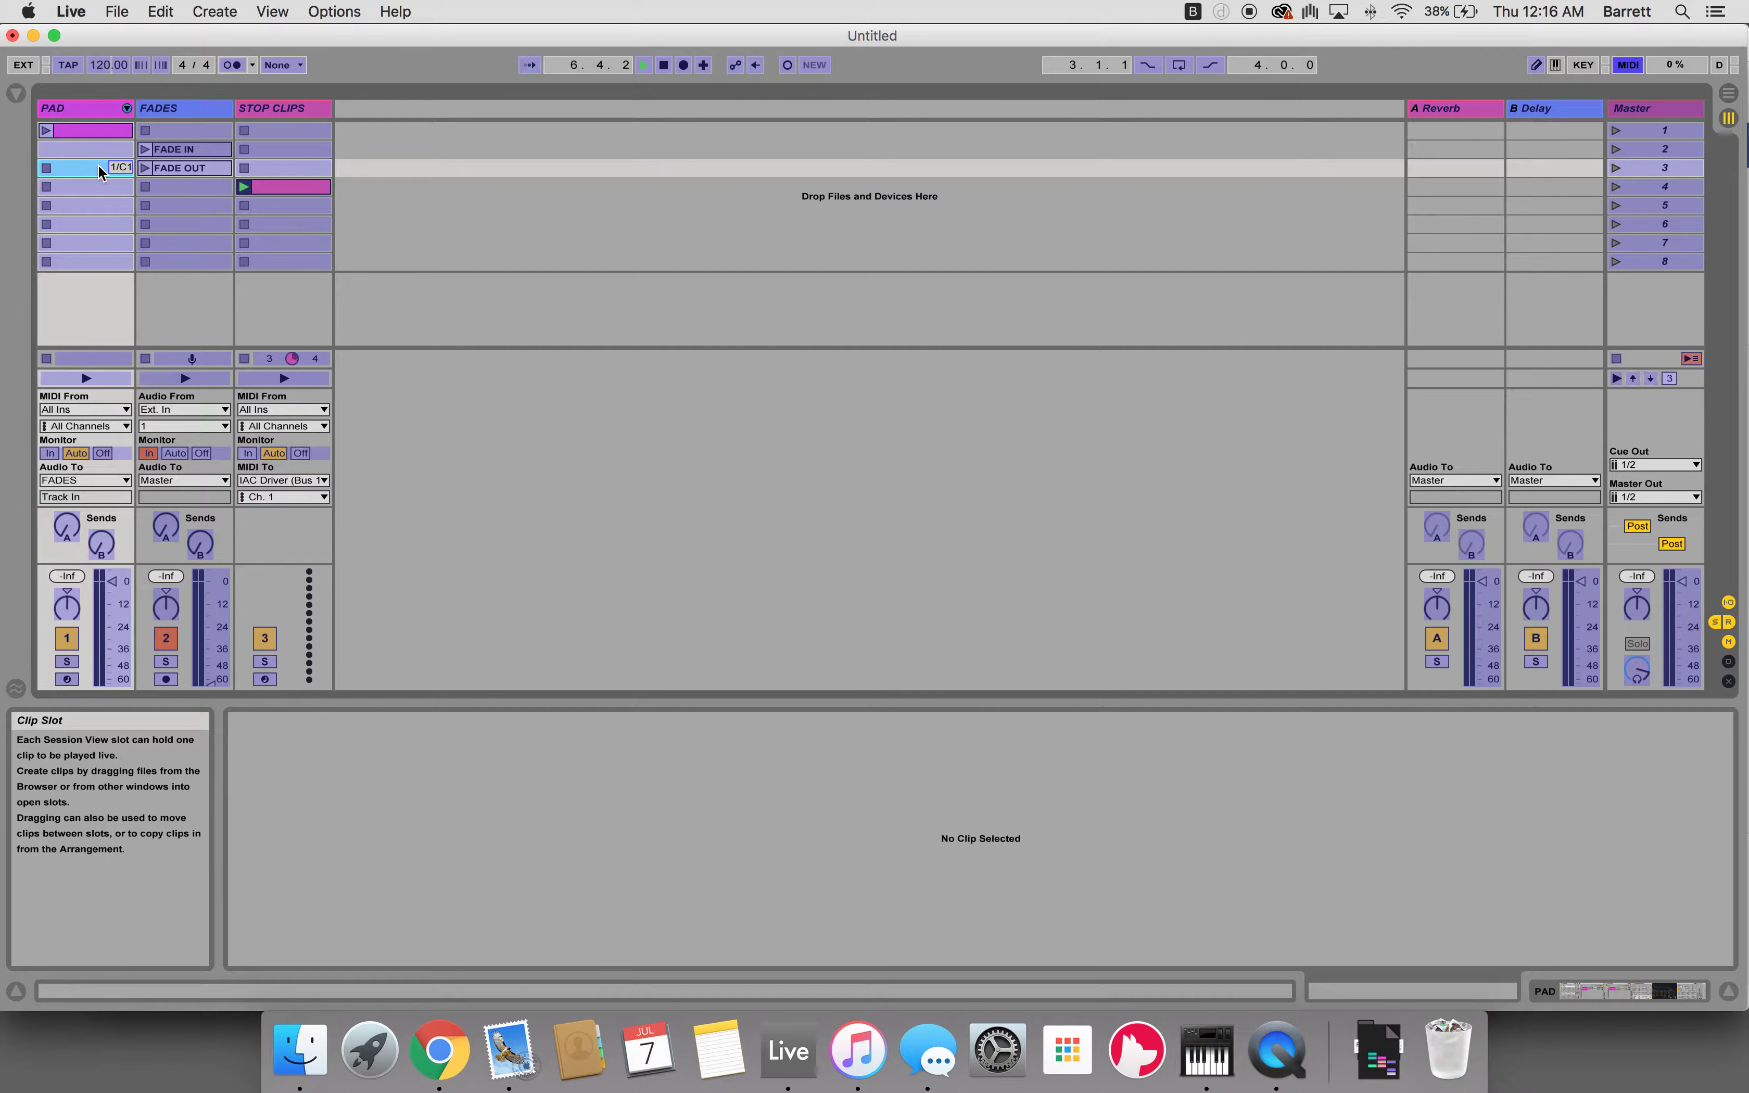
key("super+m")
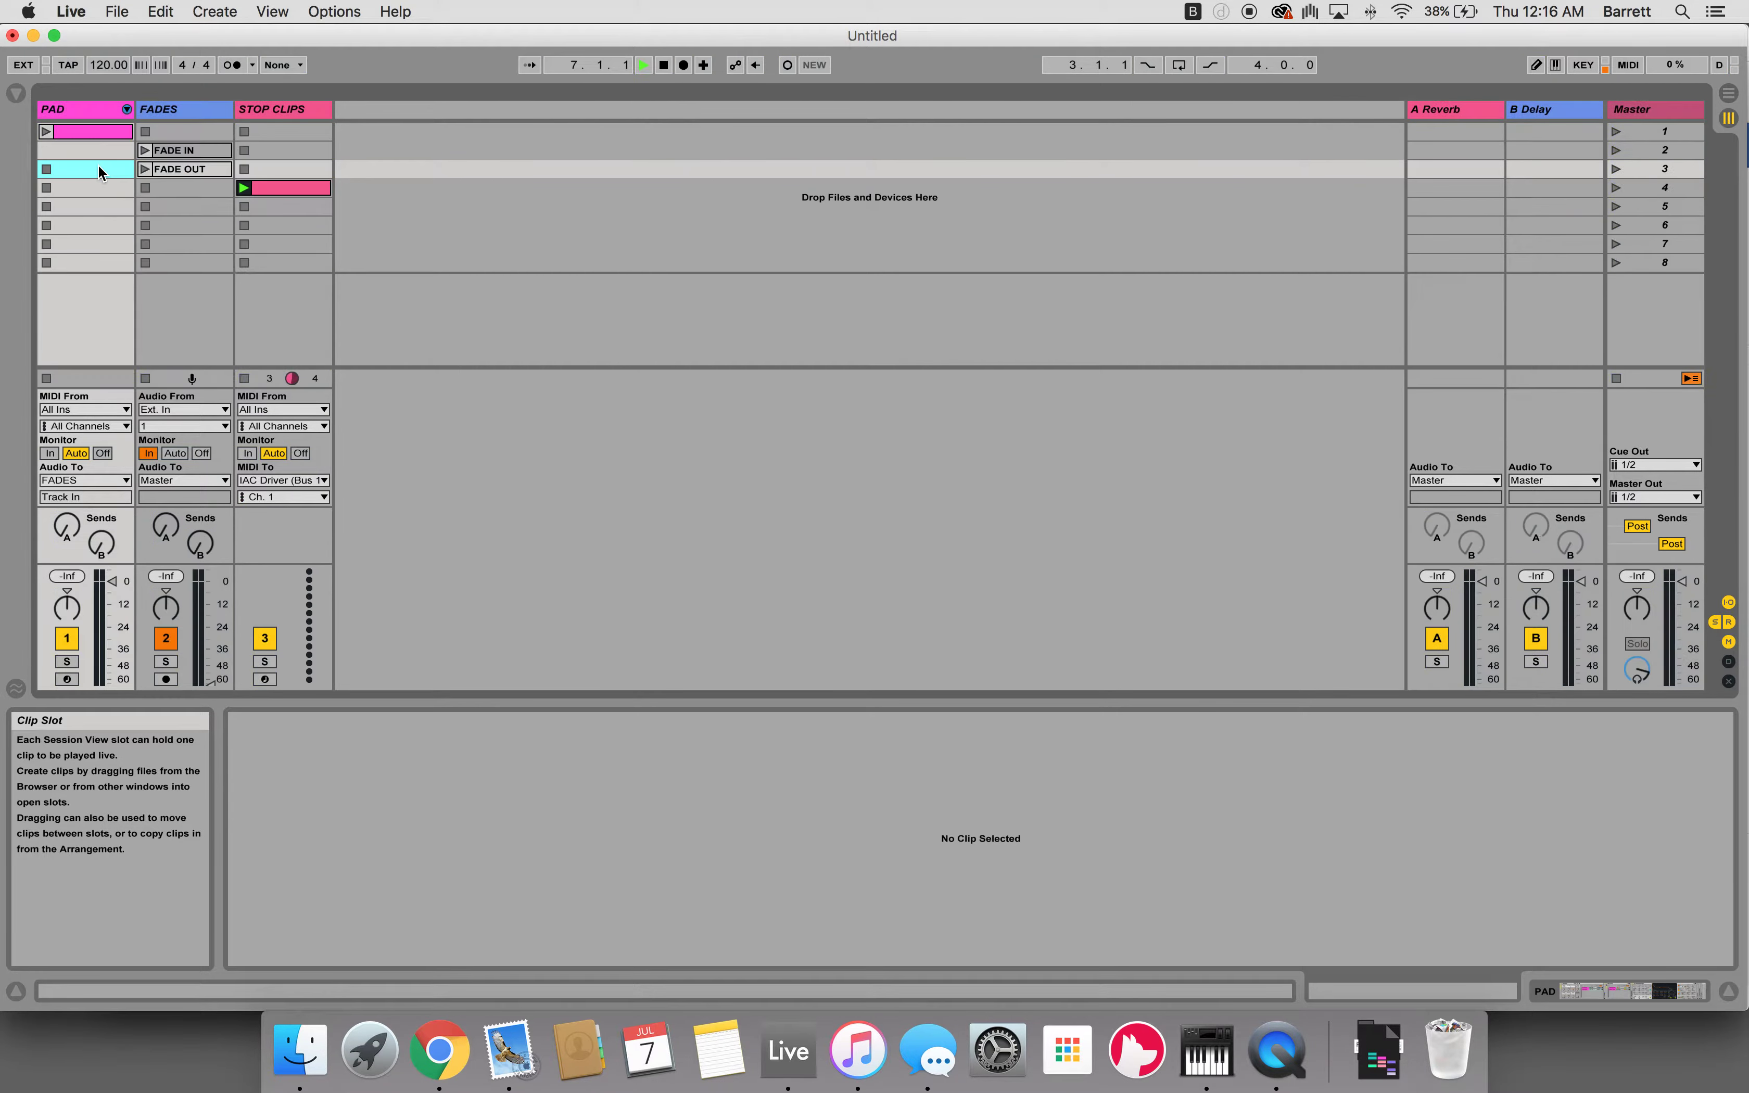
left_click(668, 65)
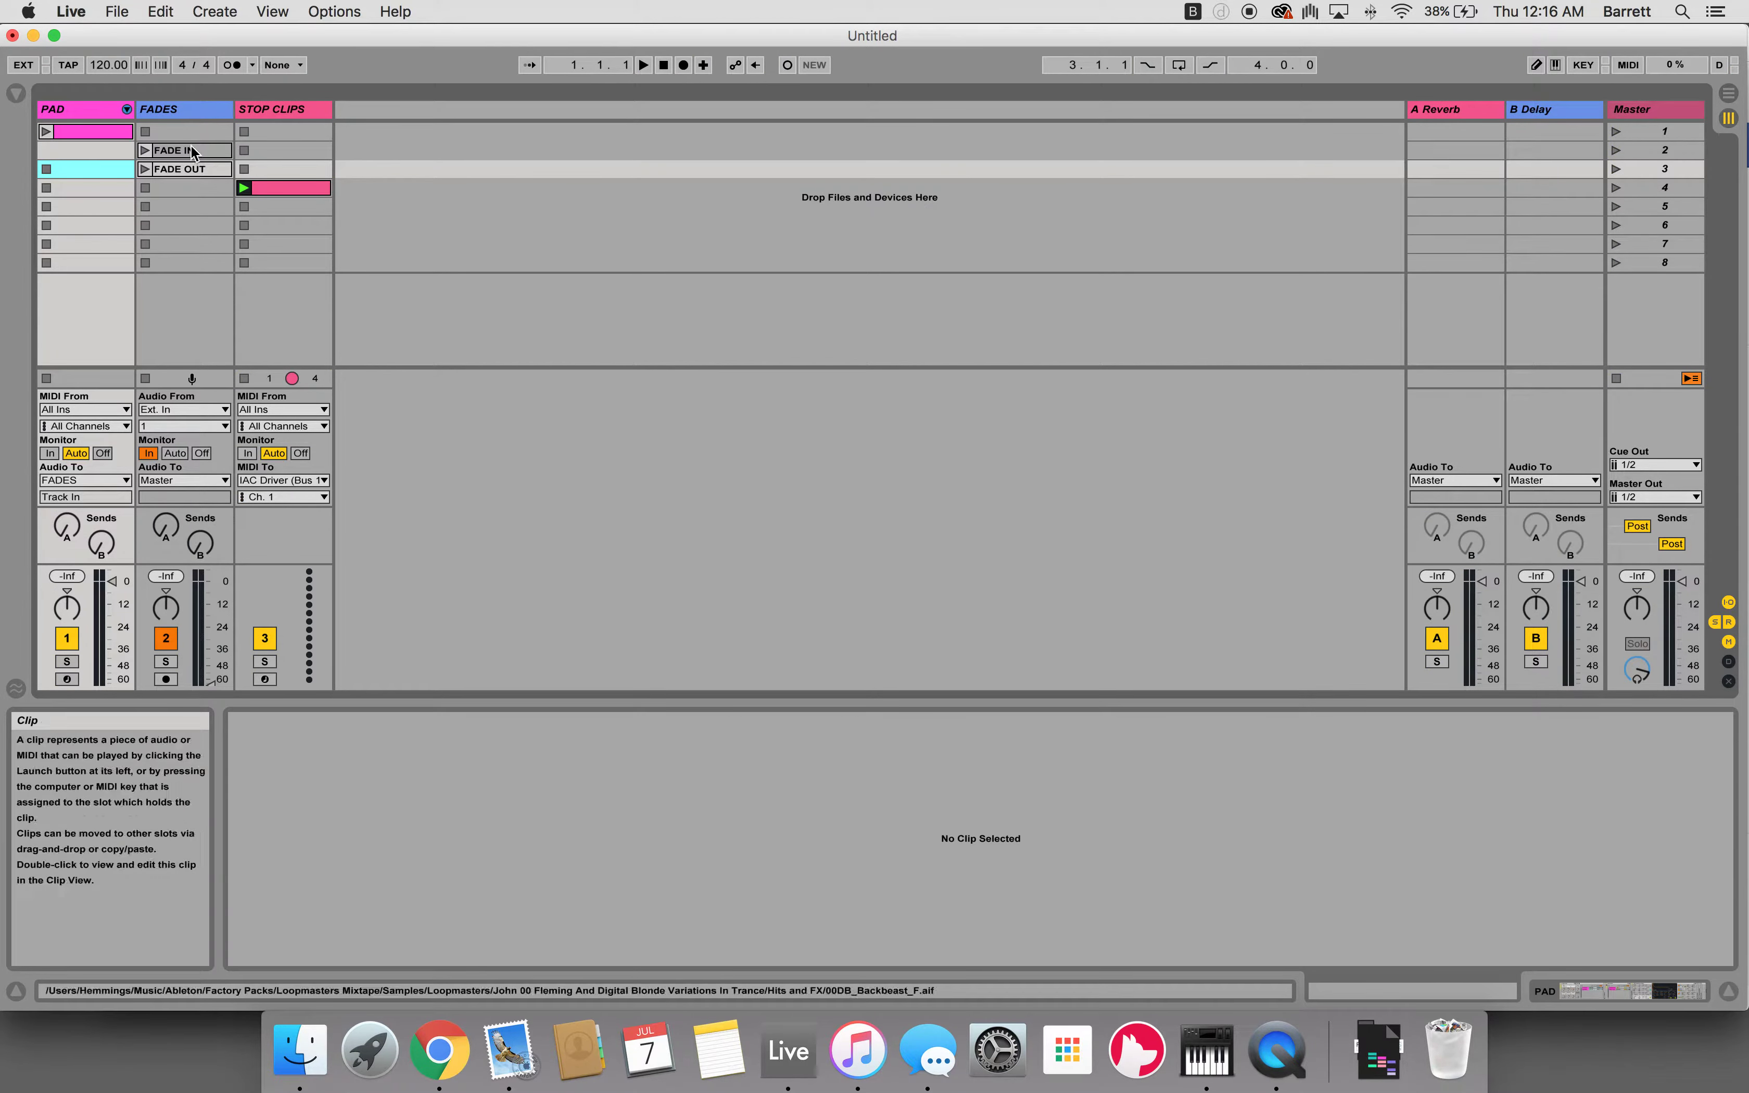
Move FADE IN up to scene 1 and the STOP CLIPS clip from scene 4 to scene 2
mouse_move(181, 155)
left_mouse_down()
mouse_move(181, 132)
mouse_move(186, 169)
mouse_move(183, 152)
left_mouse_up()
left_click_drag(285, 189, 285, 151)
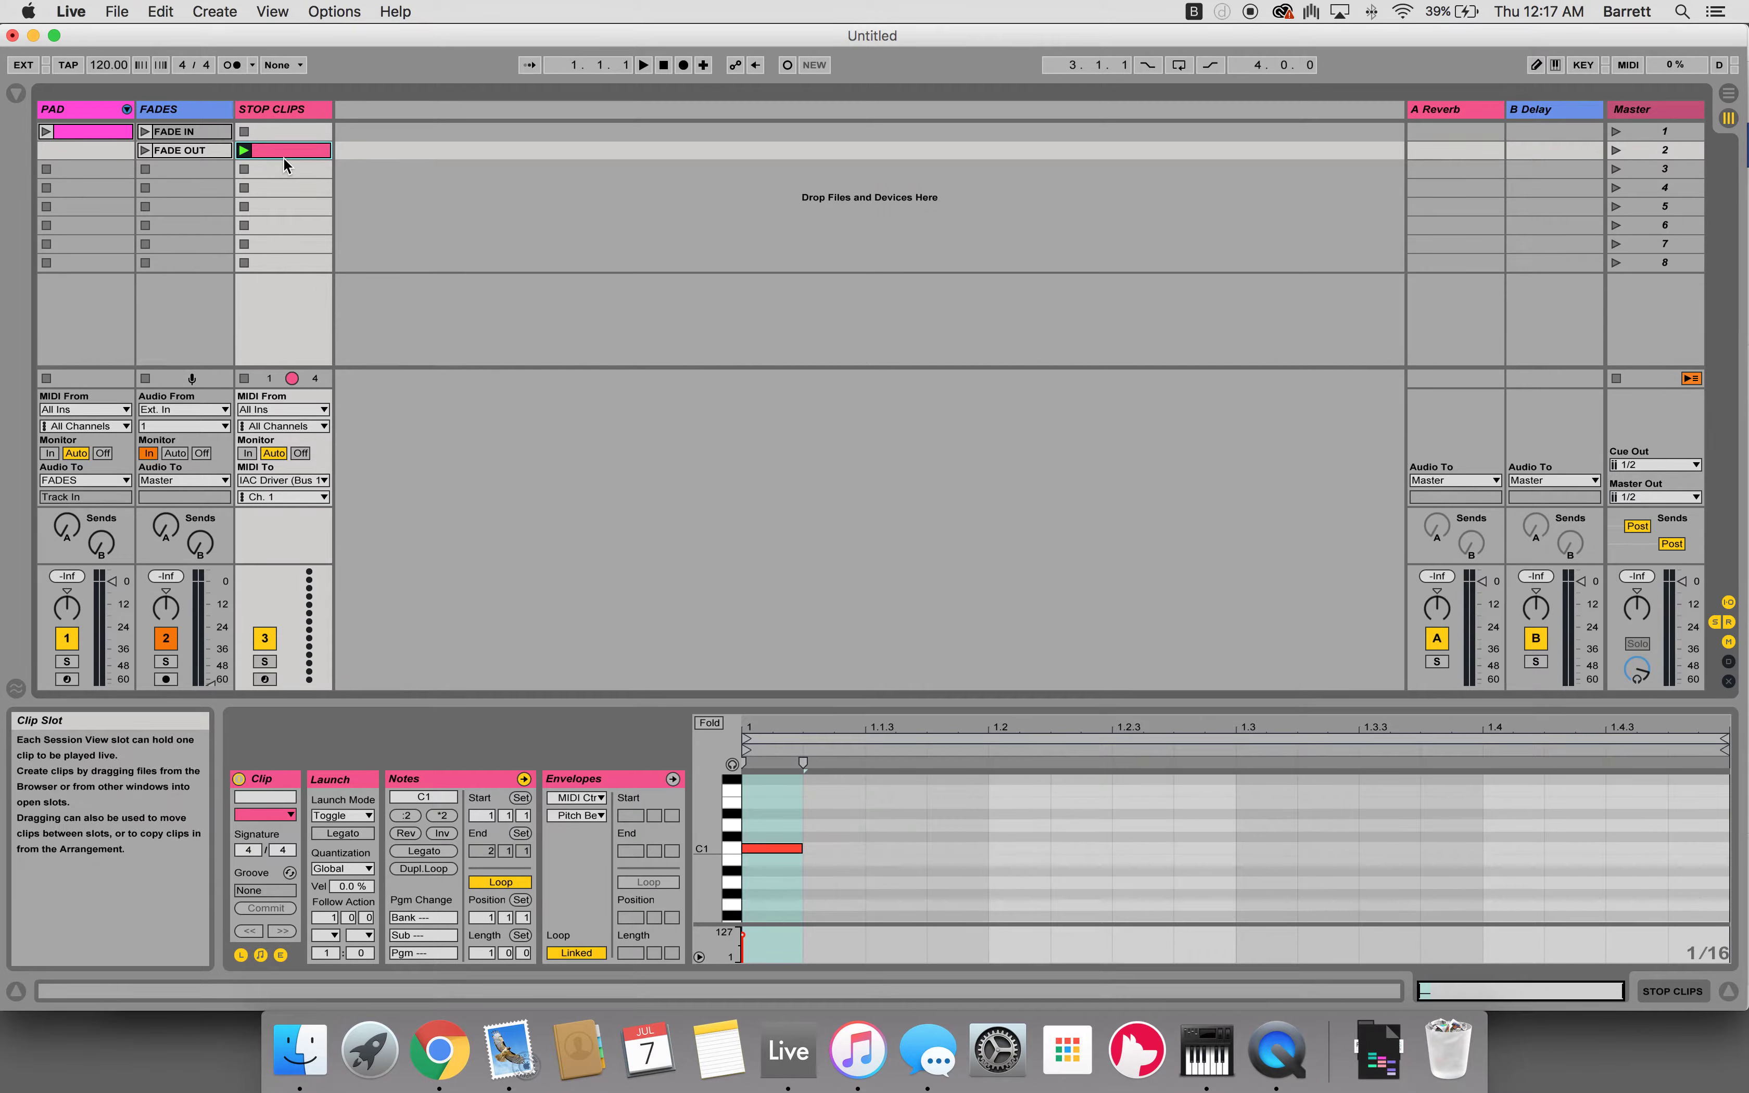
double_click(274, 145)
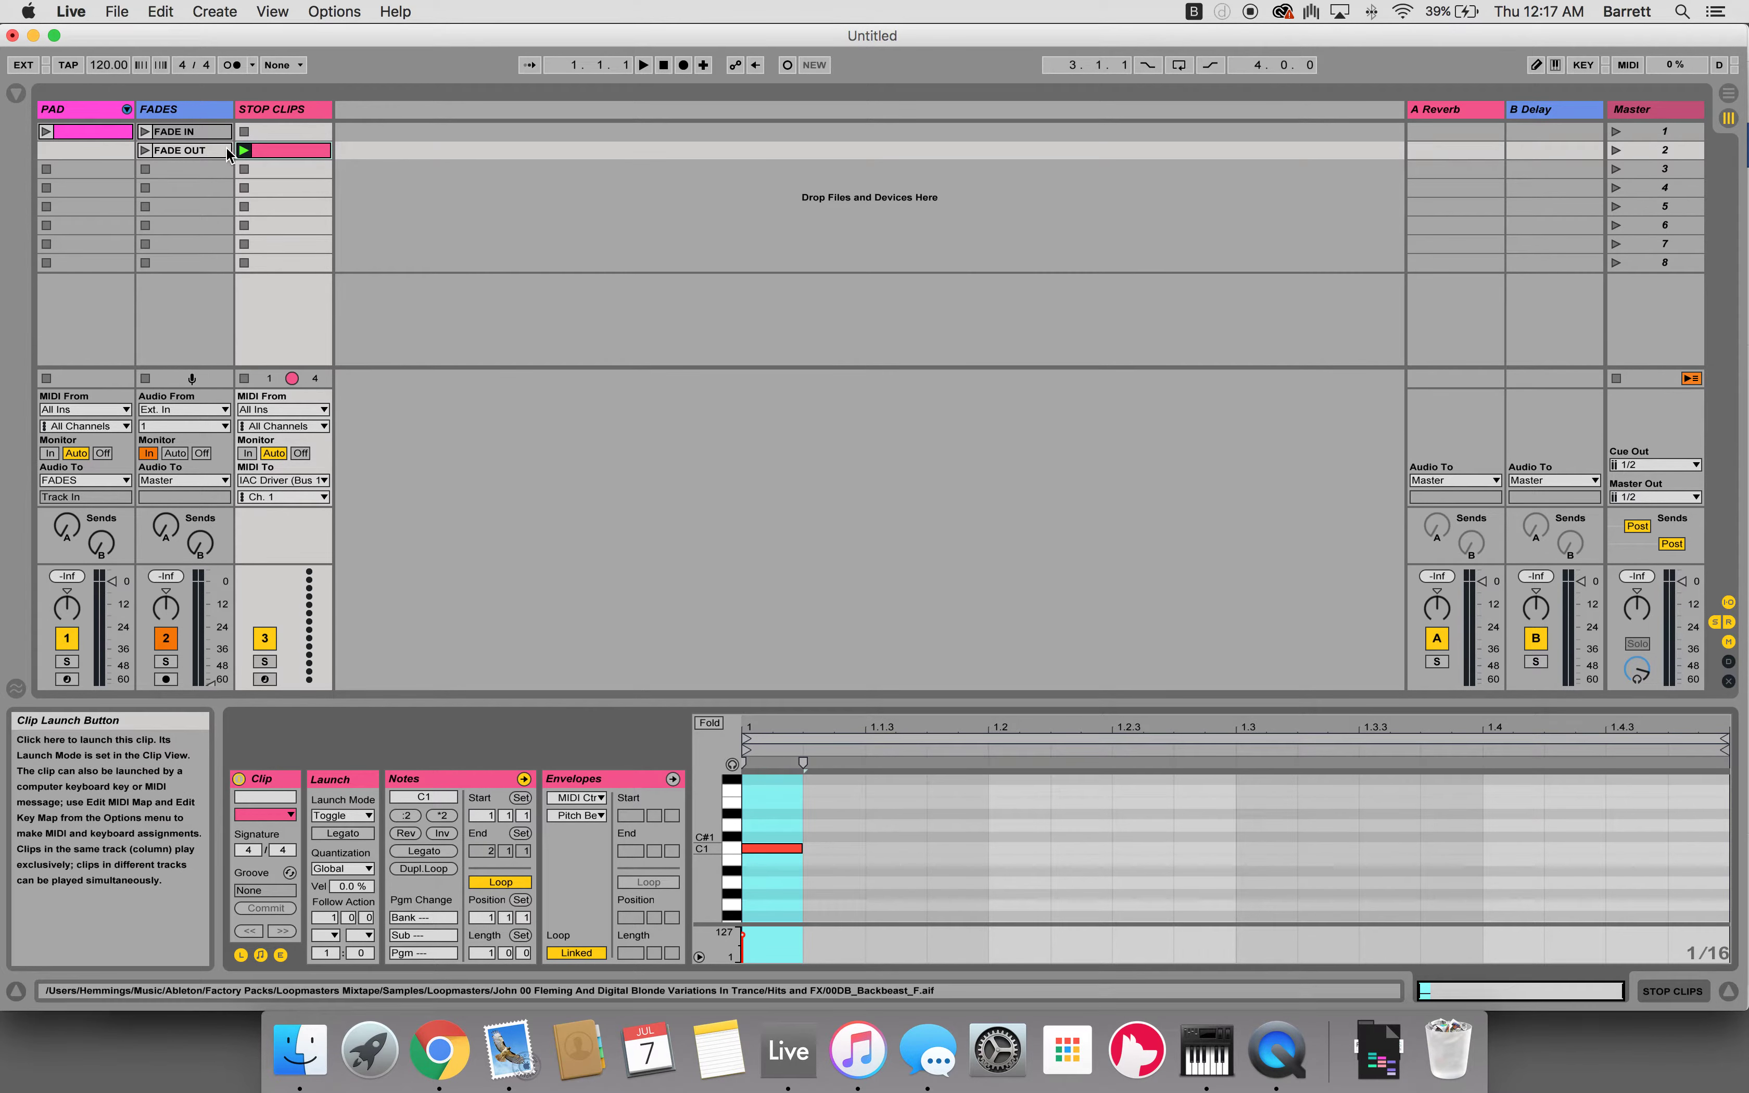
left_click(189, 150)
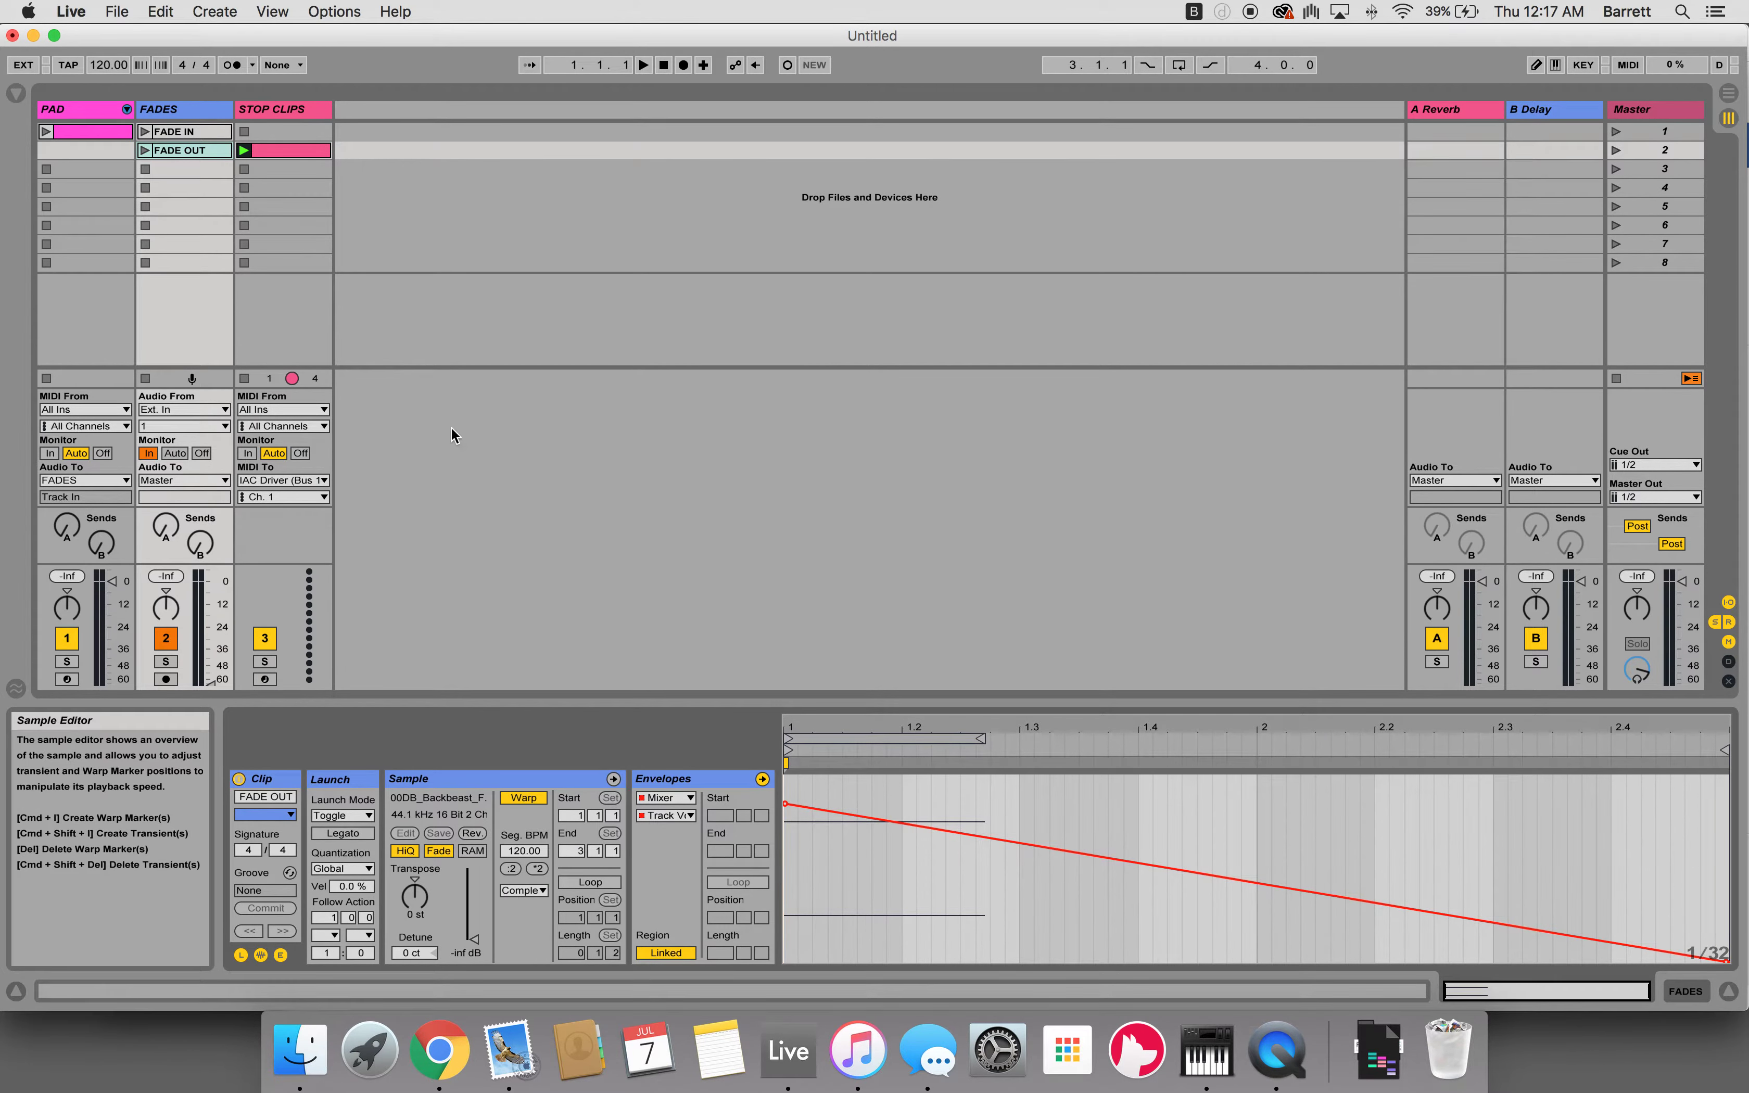
Turn Loop off for the STOP CLIPS clip and set its End to bar 4
left_click(275, 149)
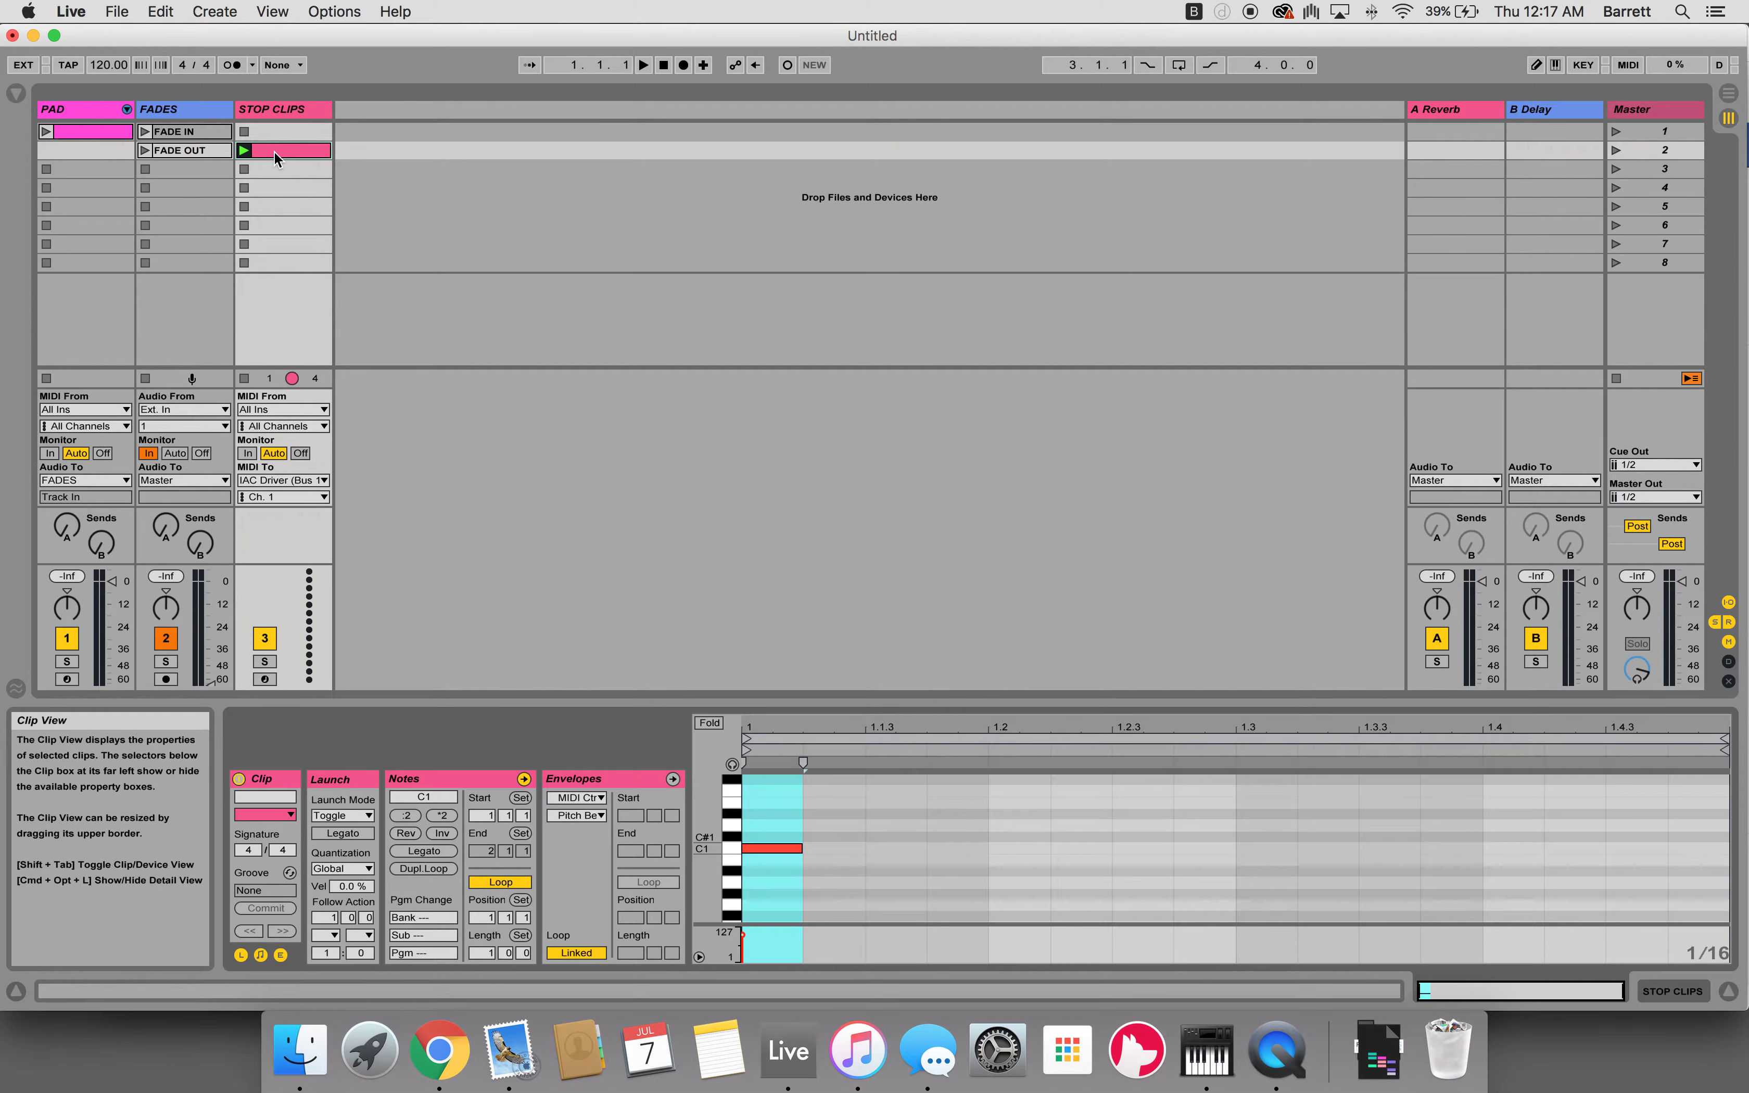
left_click(480, 879)
left_click(480, 851)
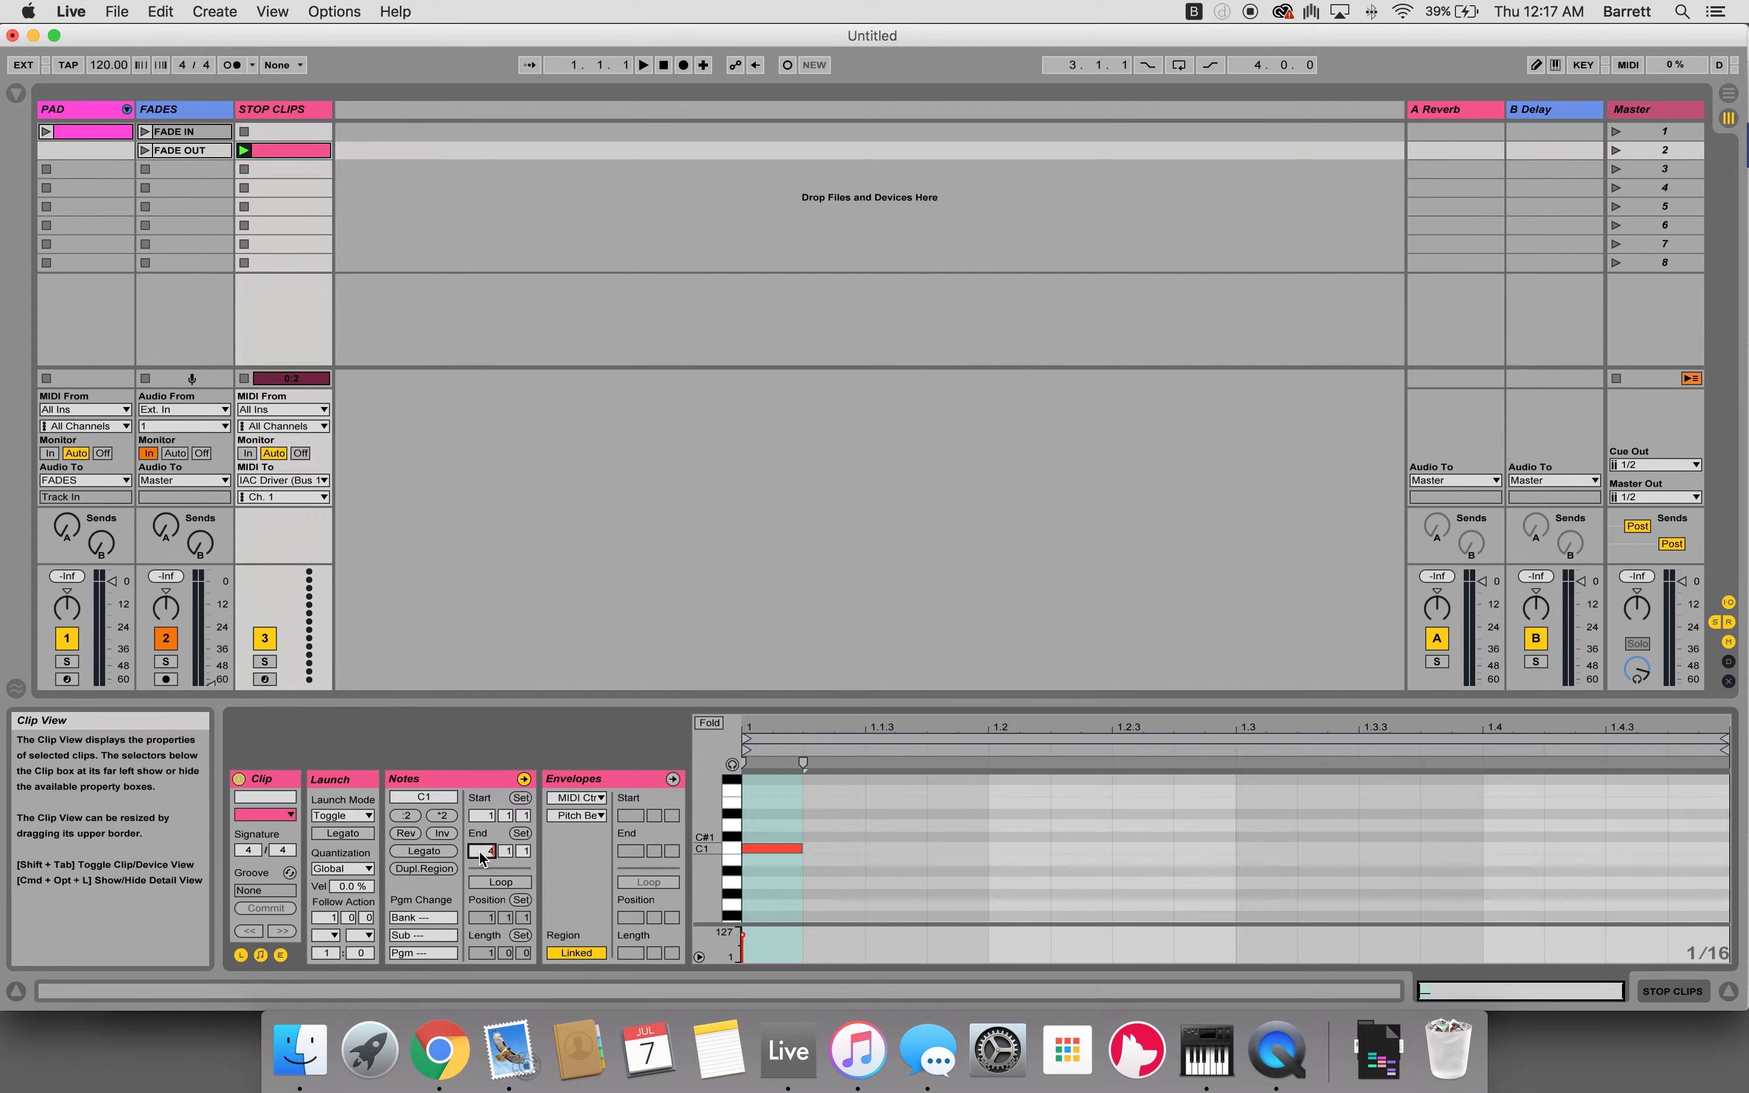
type("4")
key("Return")
Delete the C1 note at 1.1.1 and add a new C1 note at 3.1.1
left_click_drag(1003, 728, 996, 725)
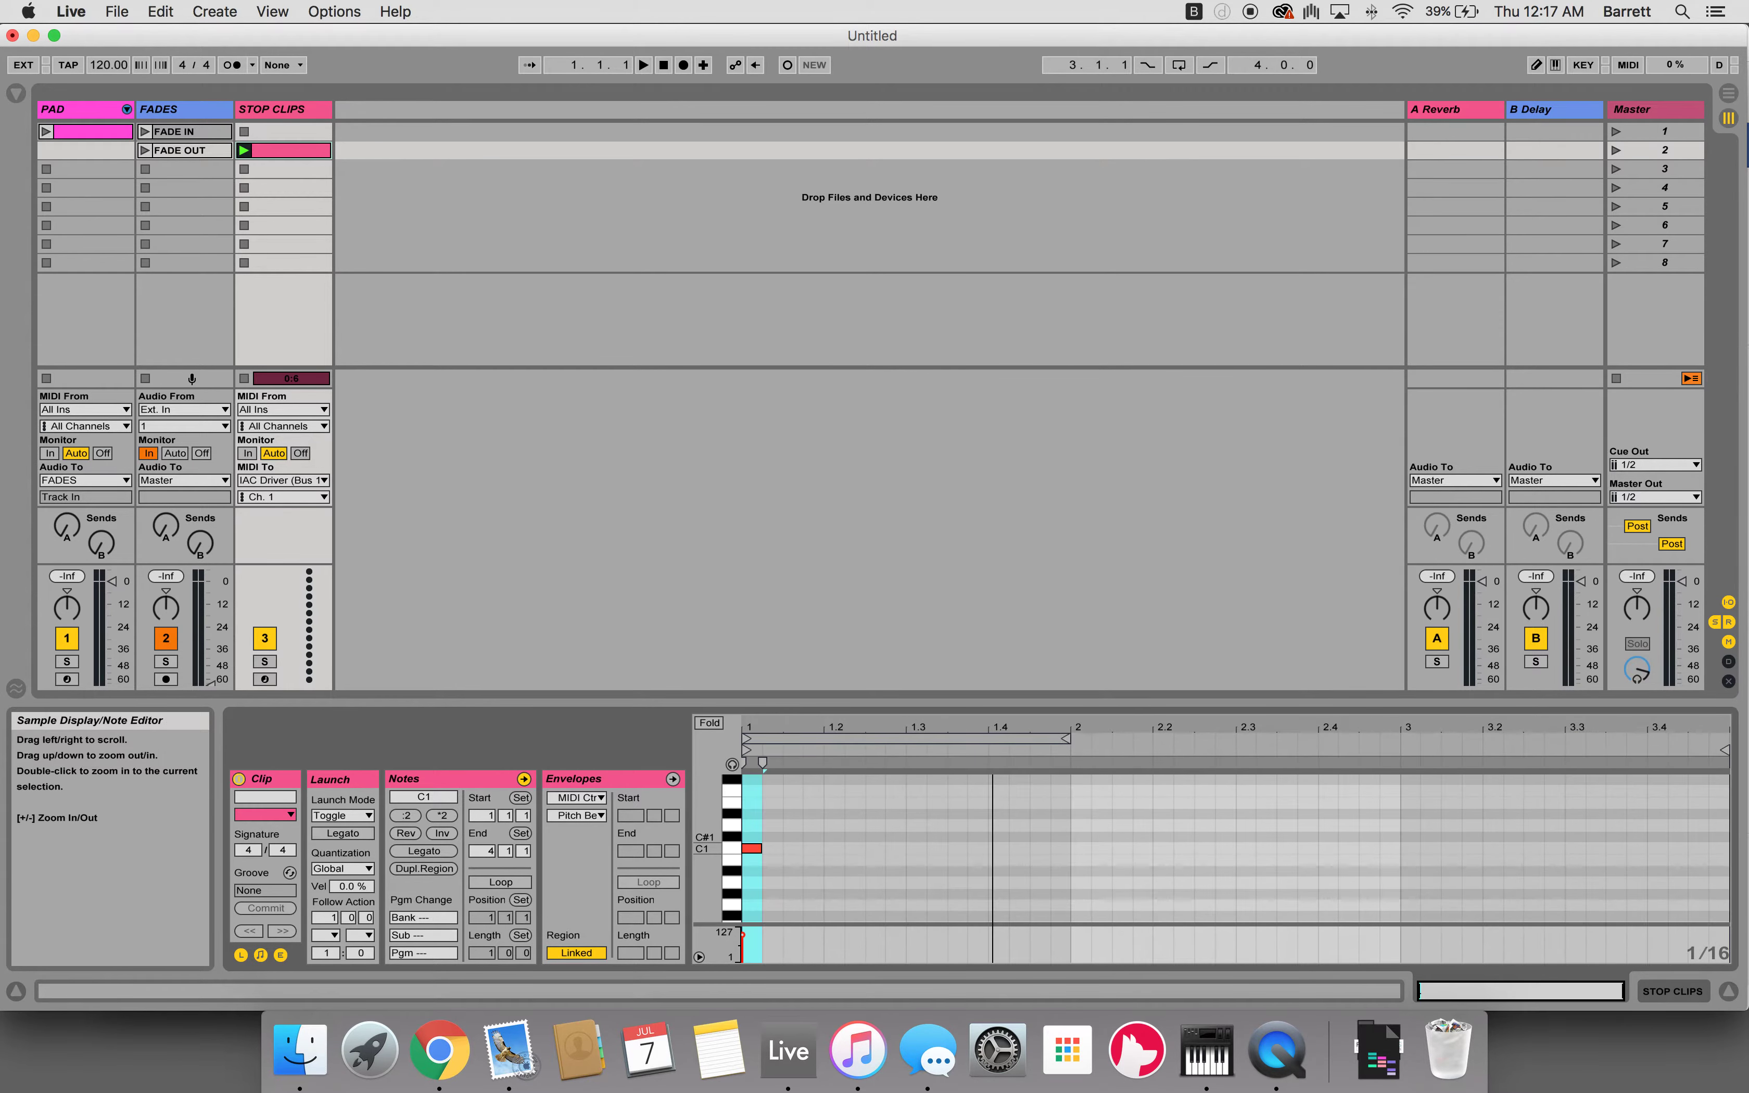
left_click(754, 846)
double_click(748, 844)
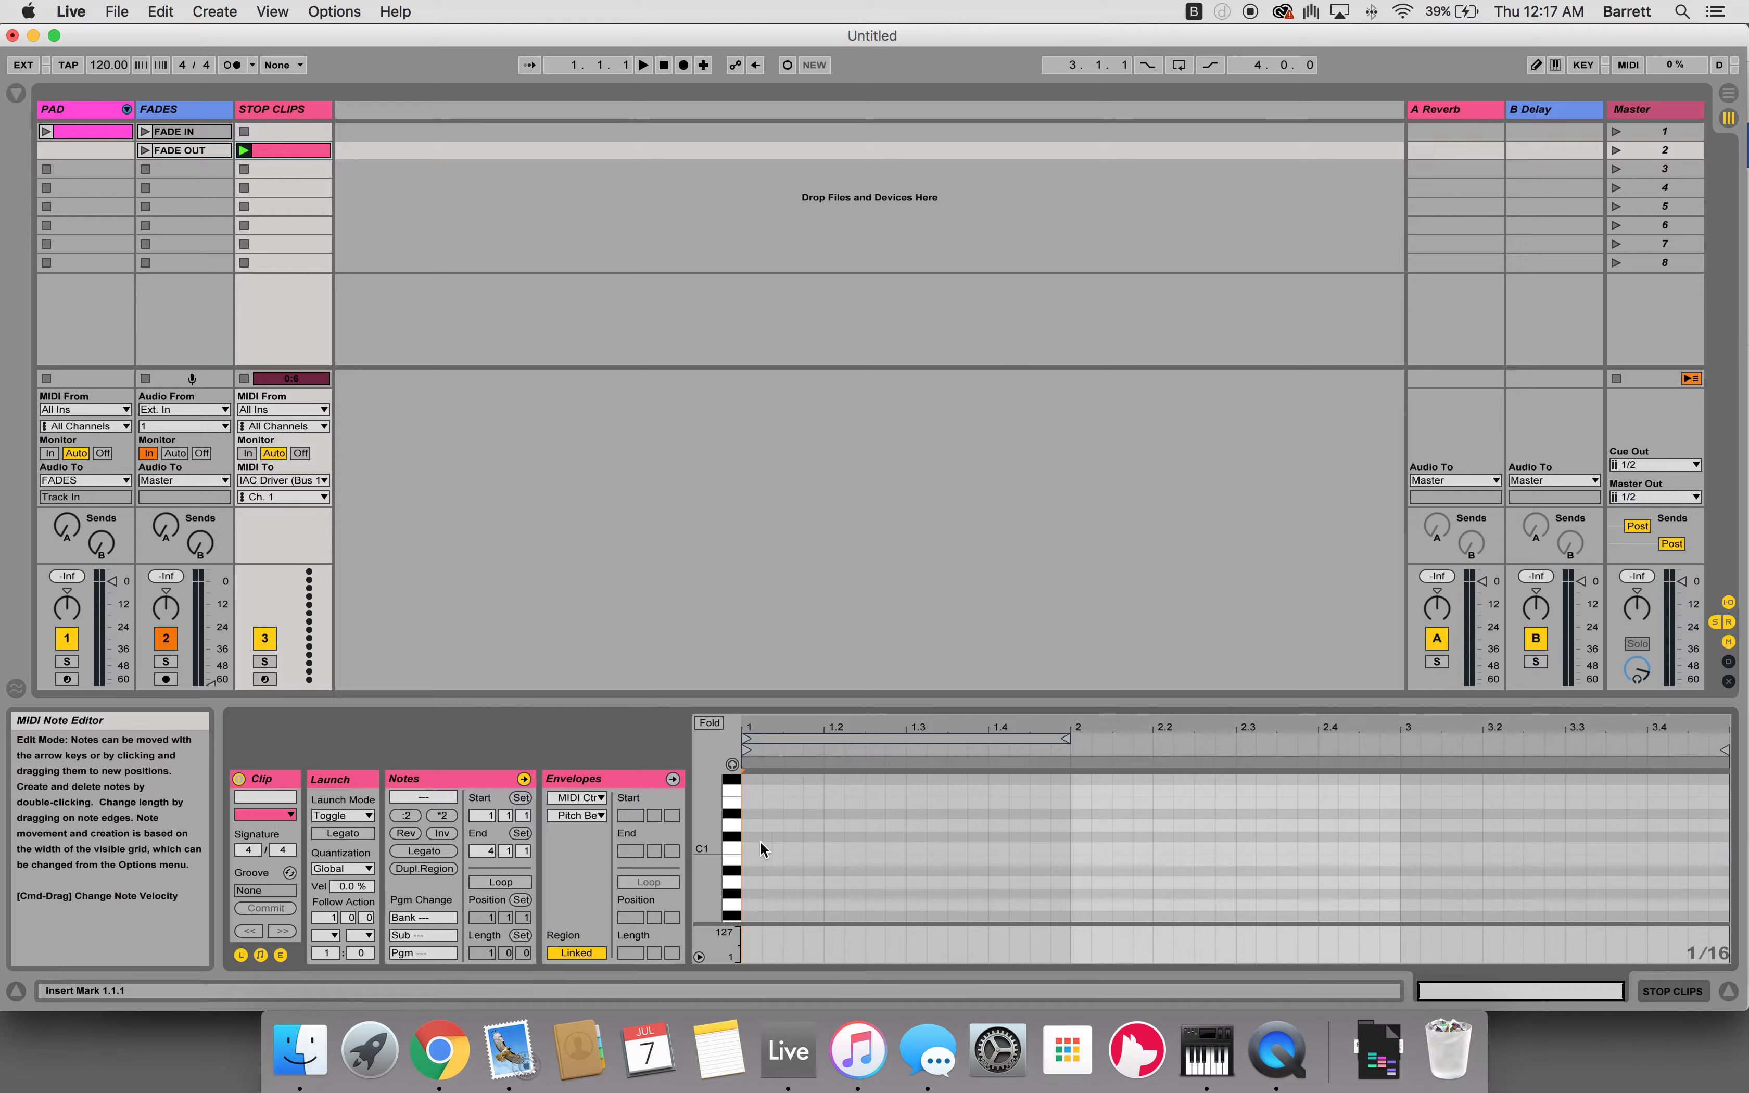
double_click(1406, 844)
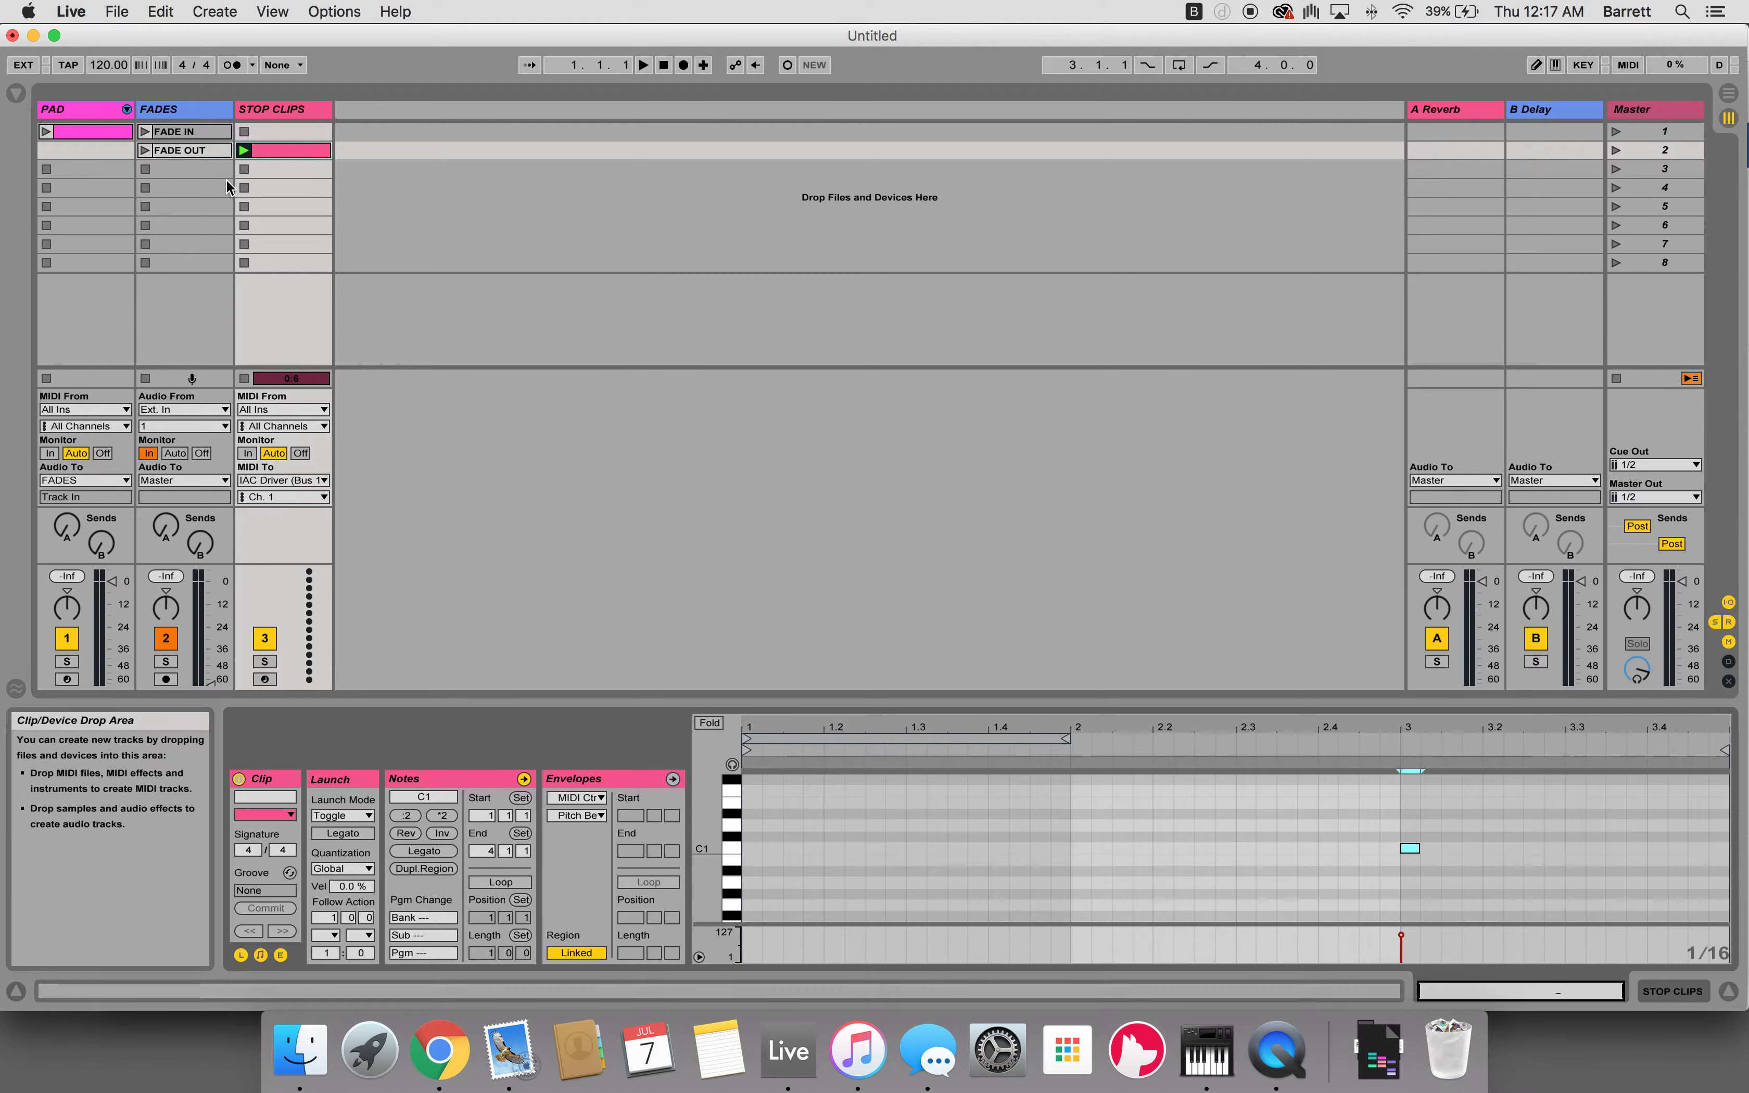
left_click(88, 151)
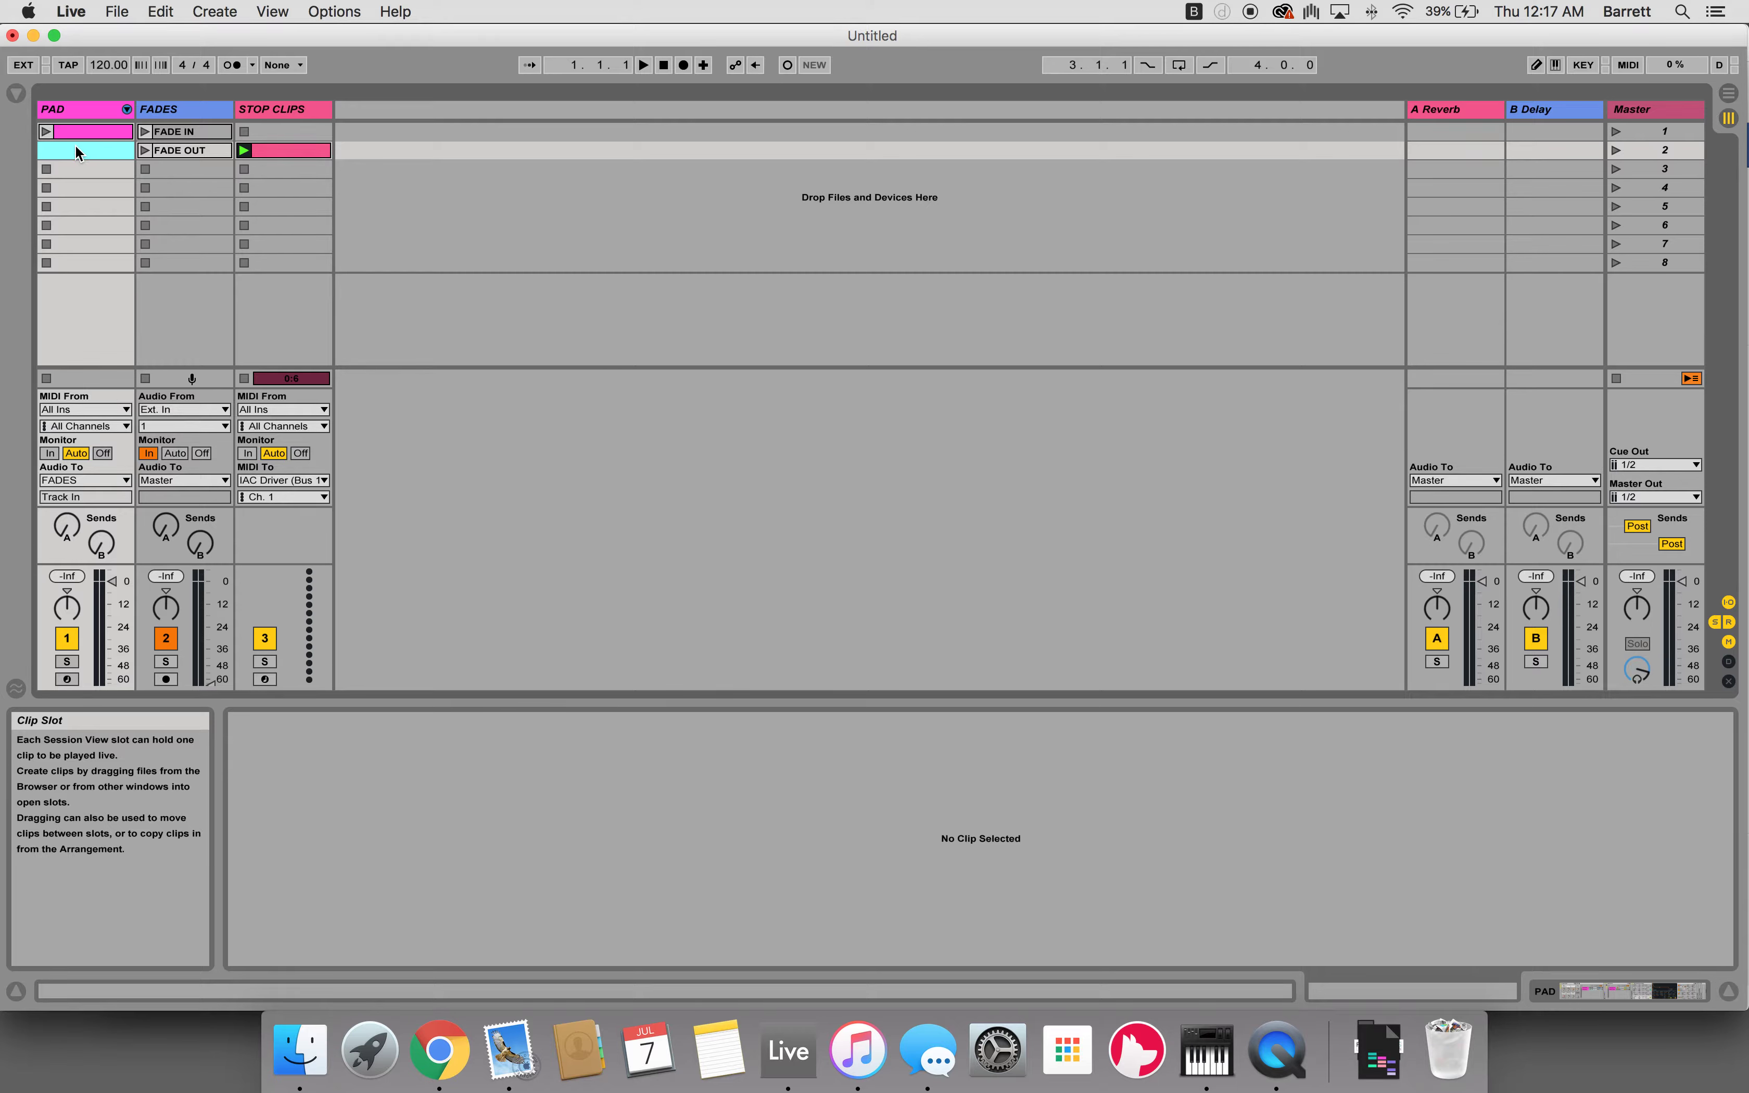
left_click(264, 151)
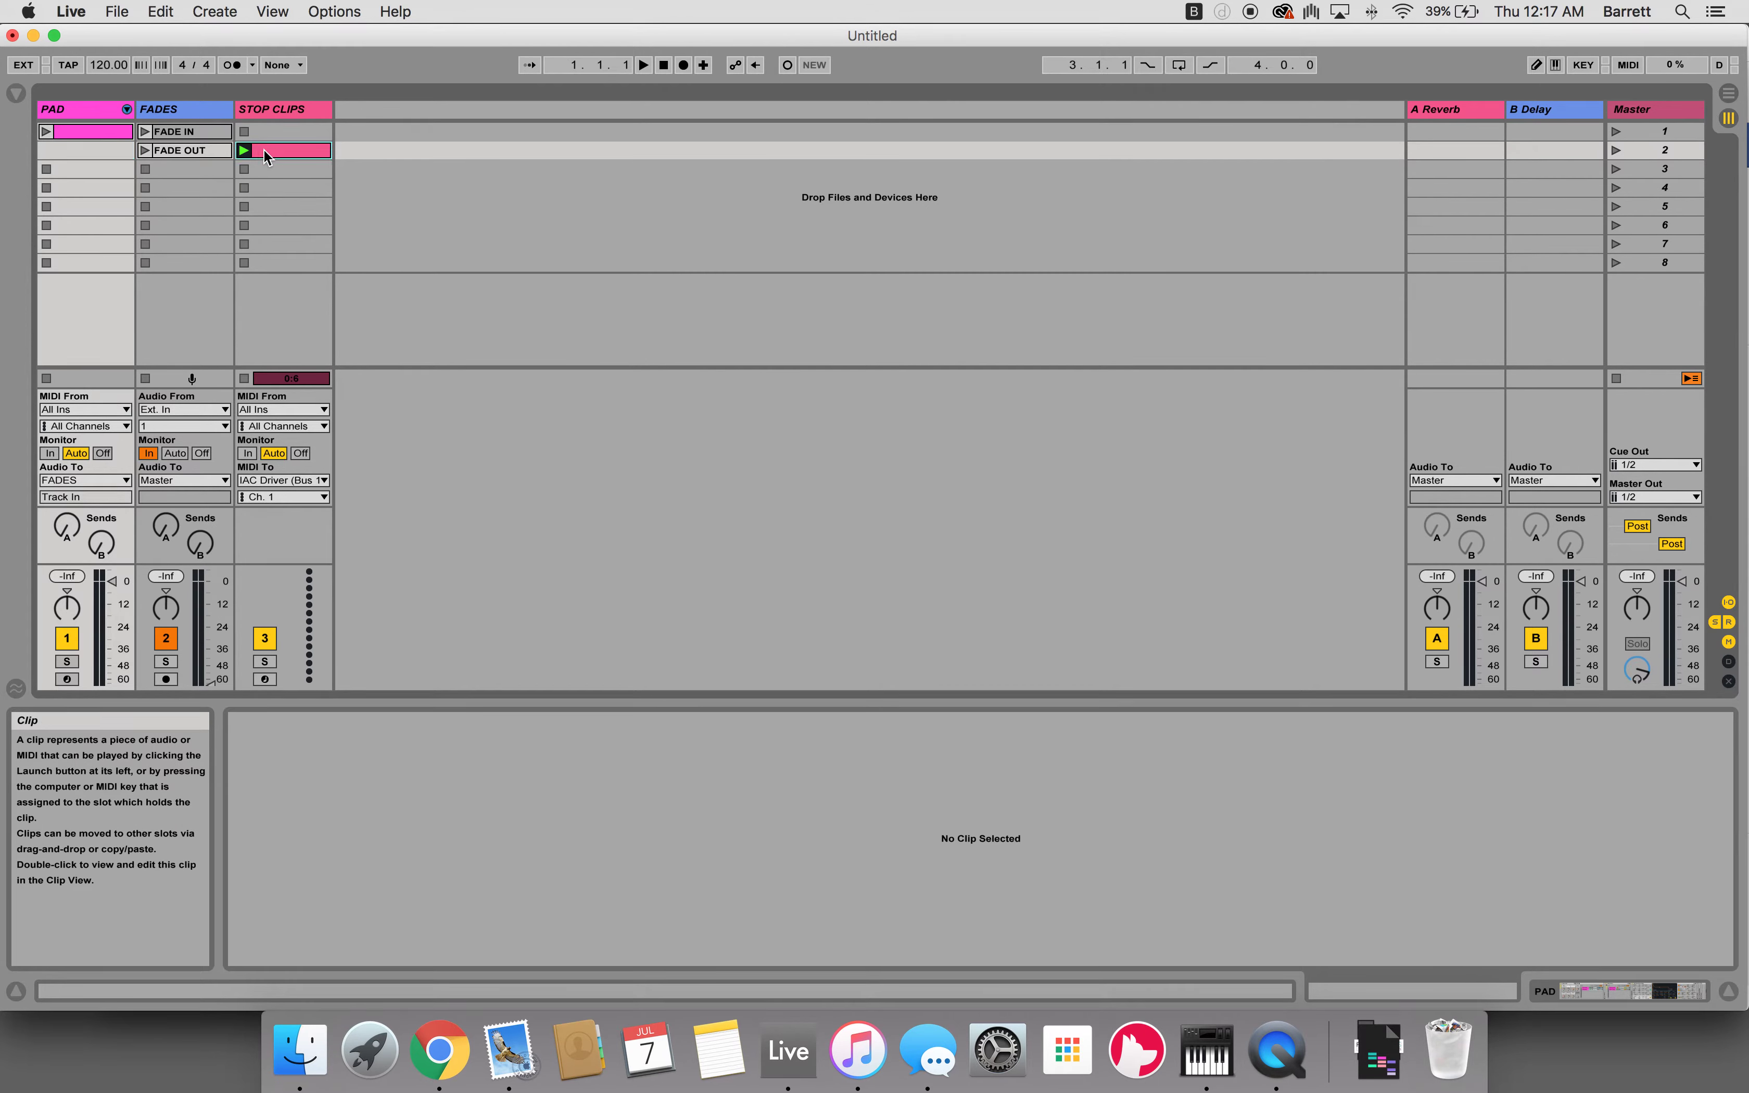
double_click(85, 167)
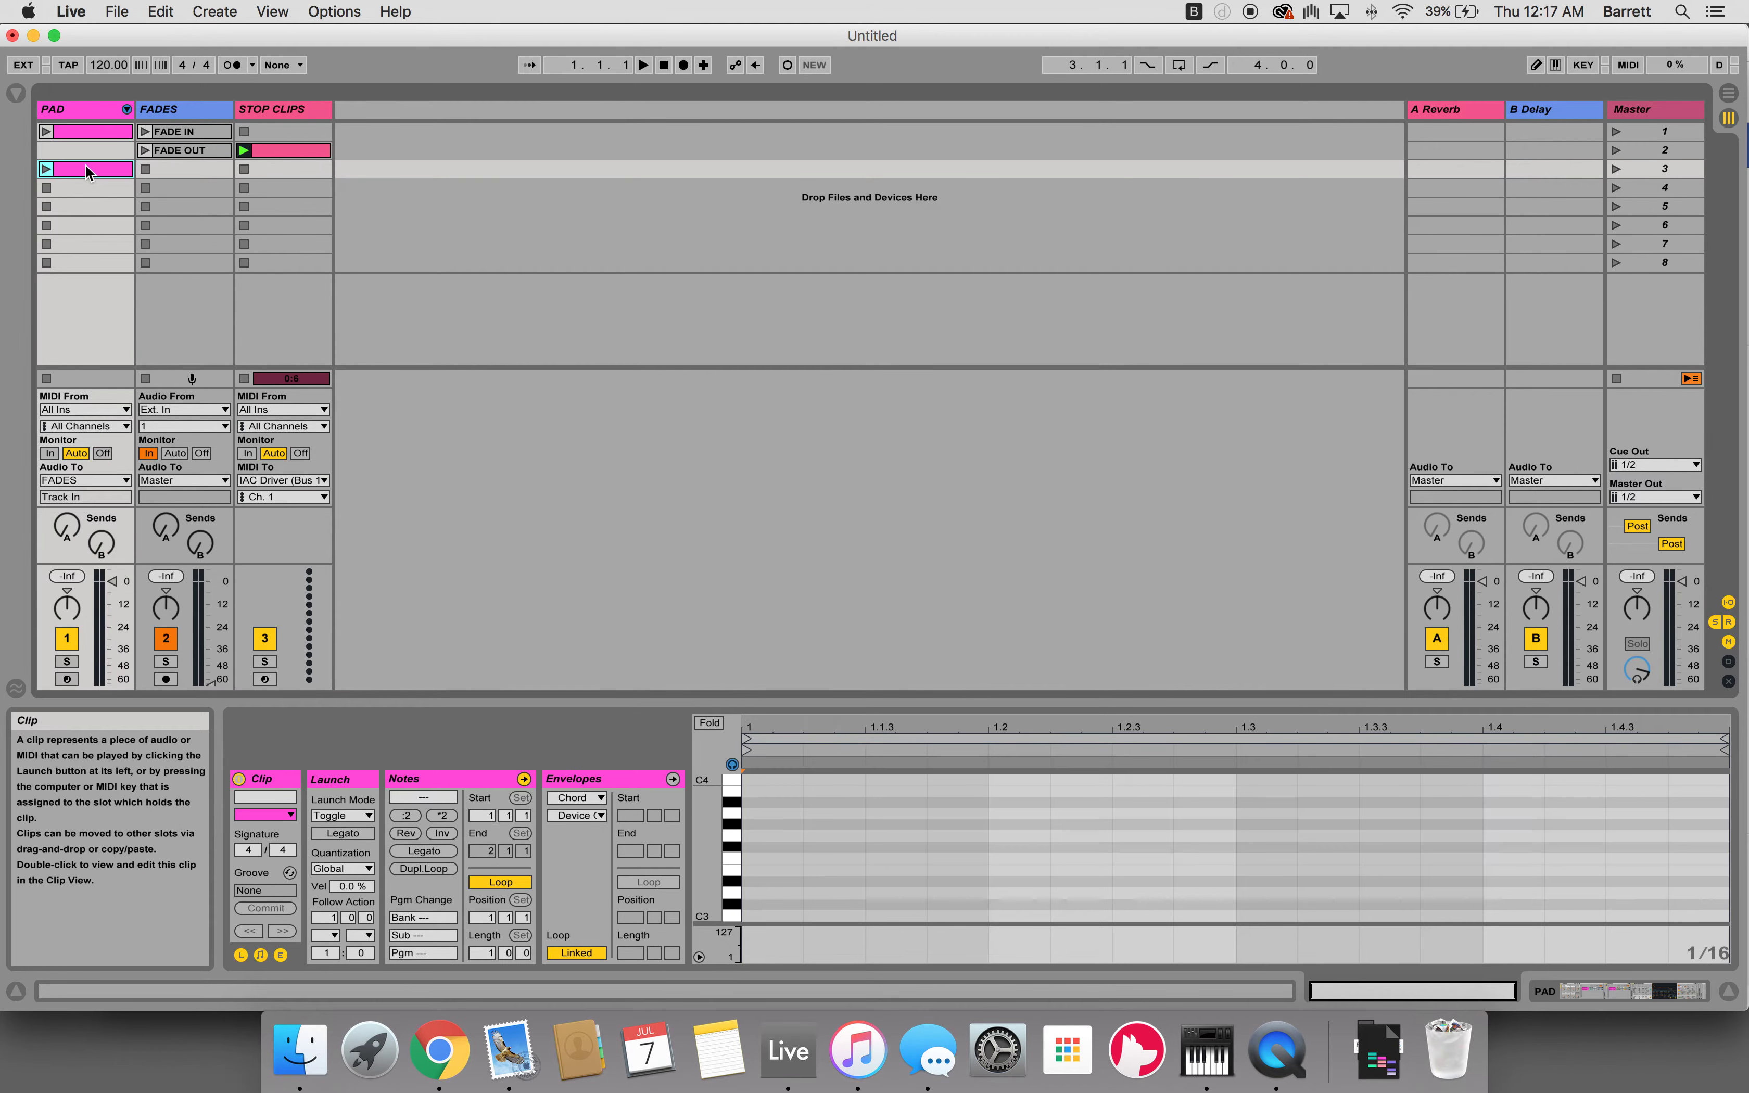
key("Delete")
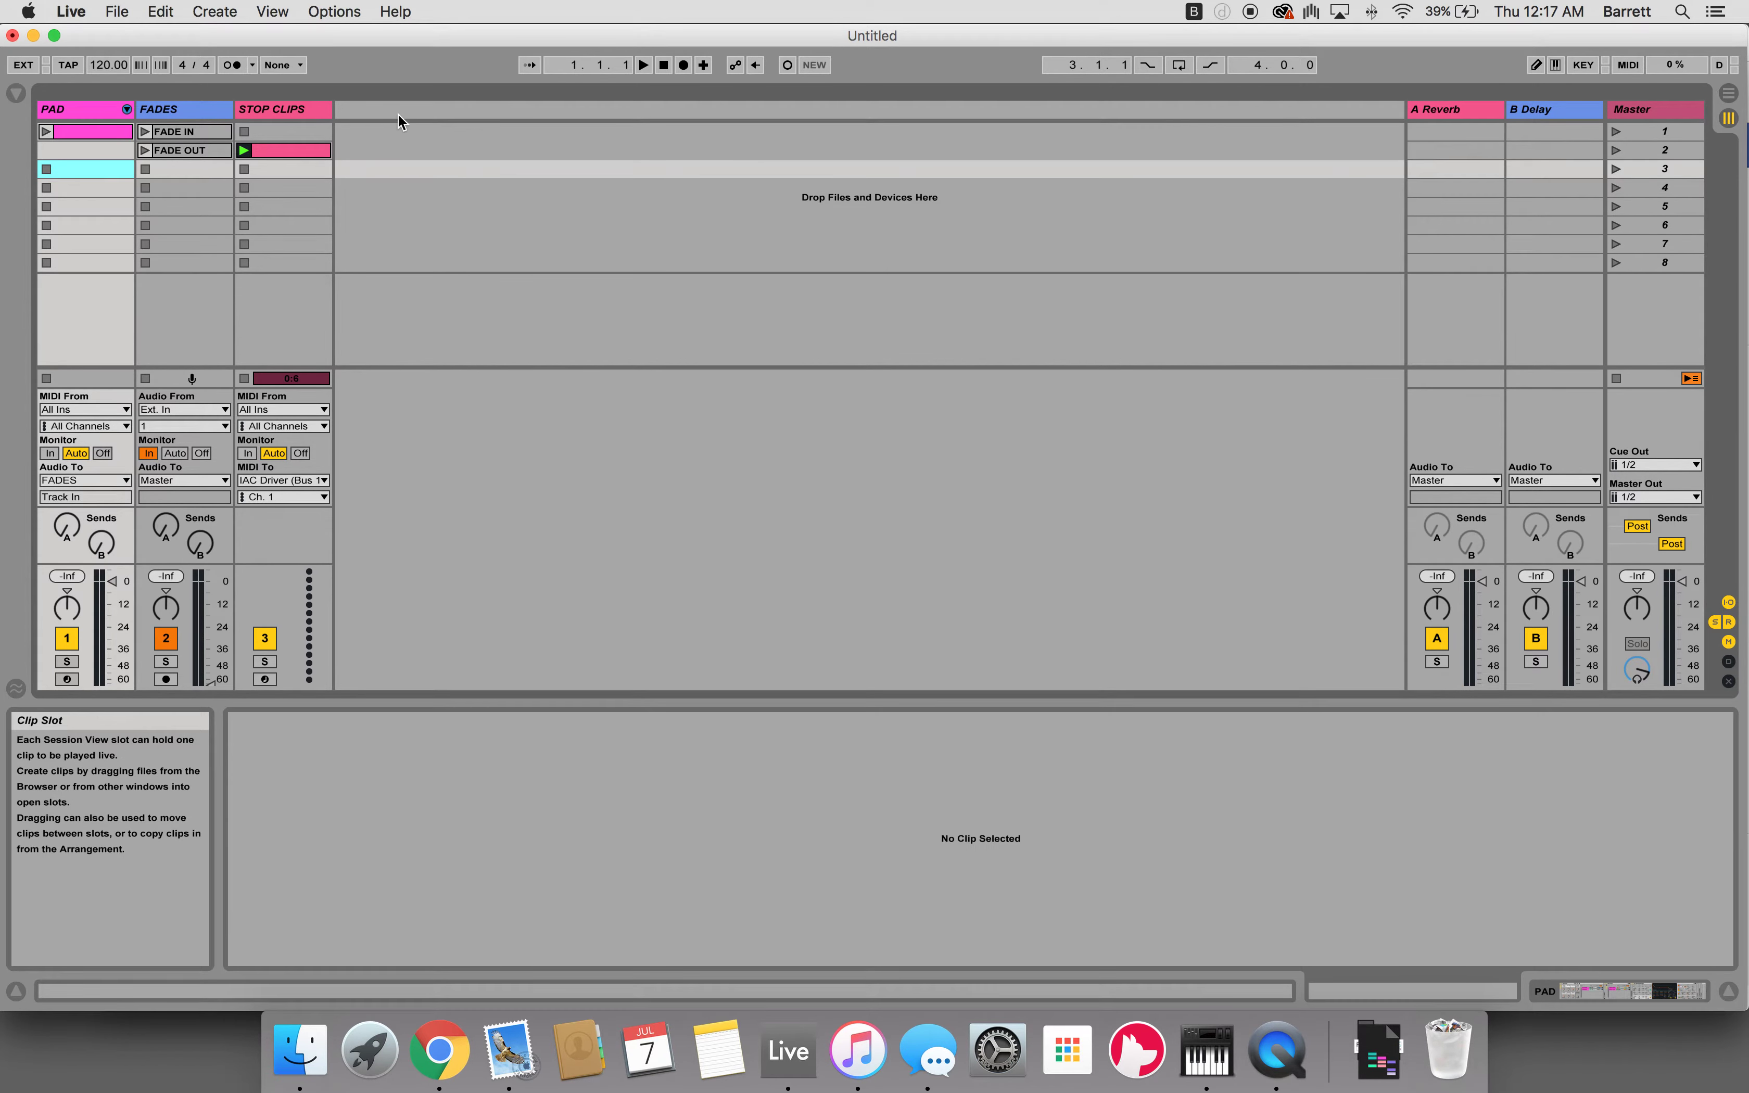
left_click(296, 150)
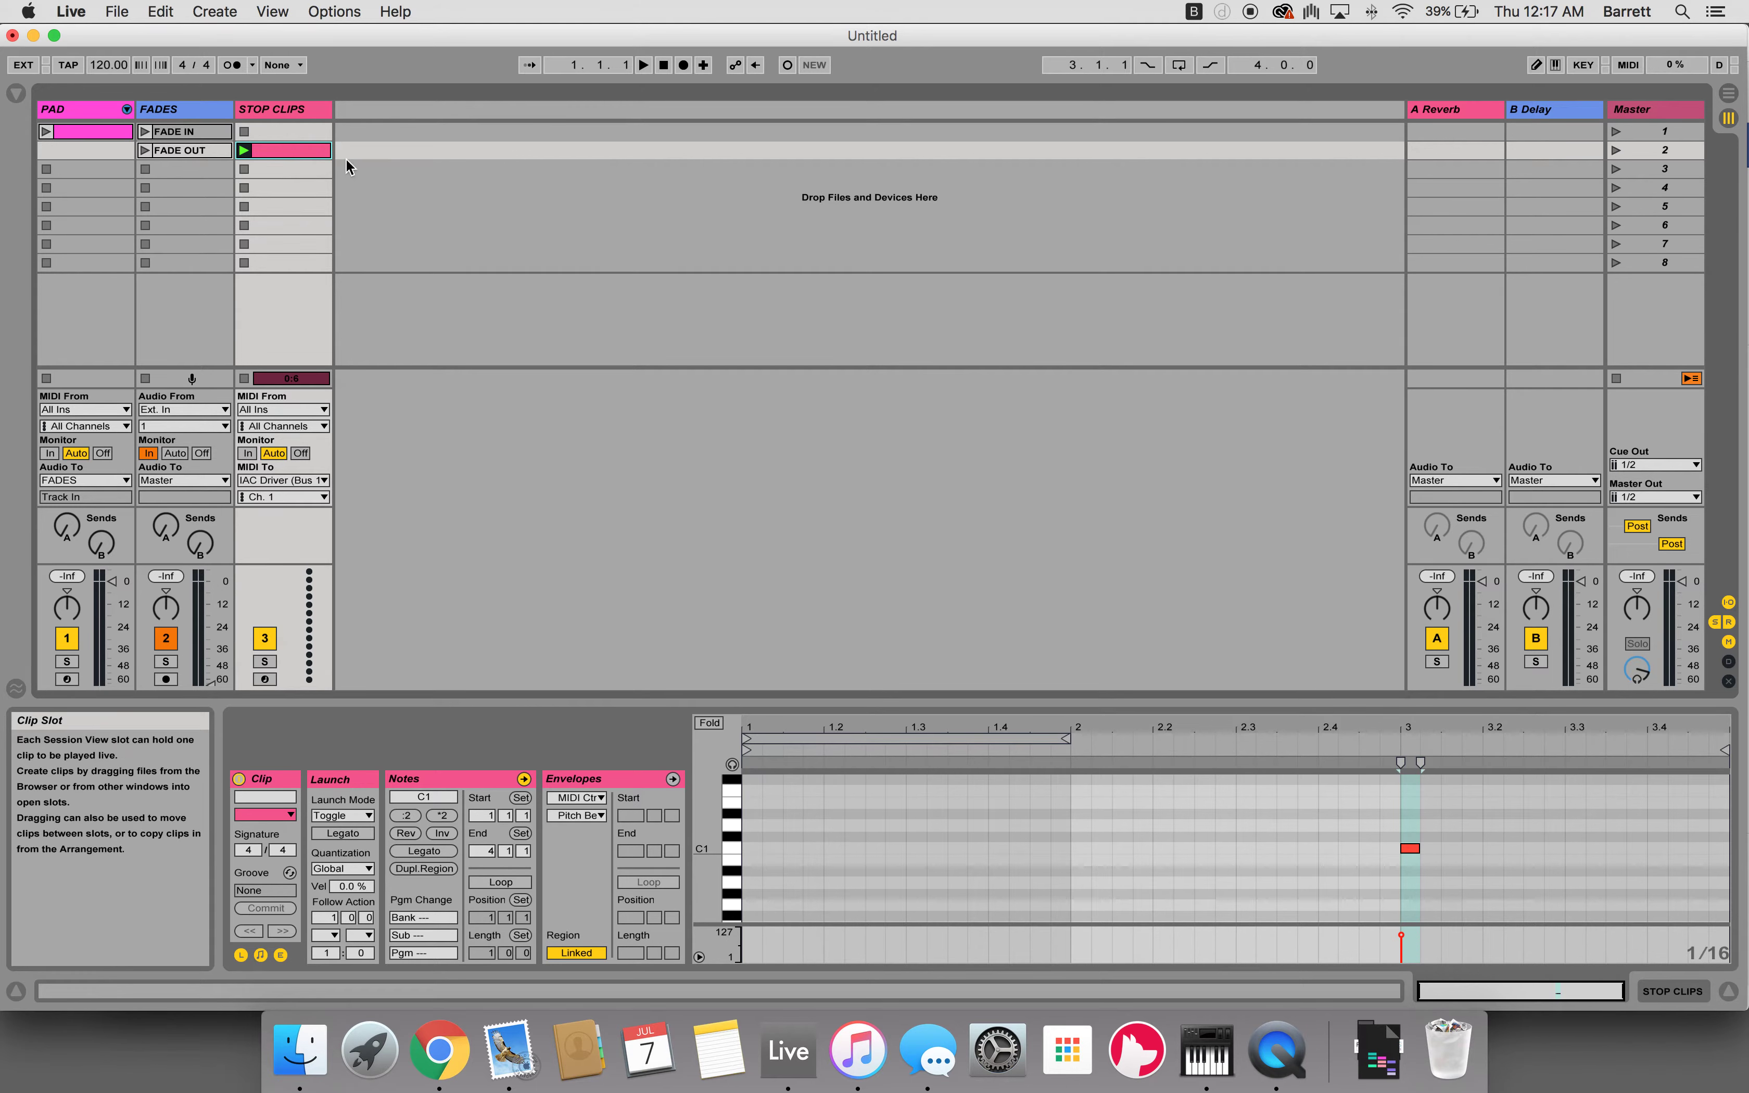
left_click(69, 168)
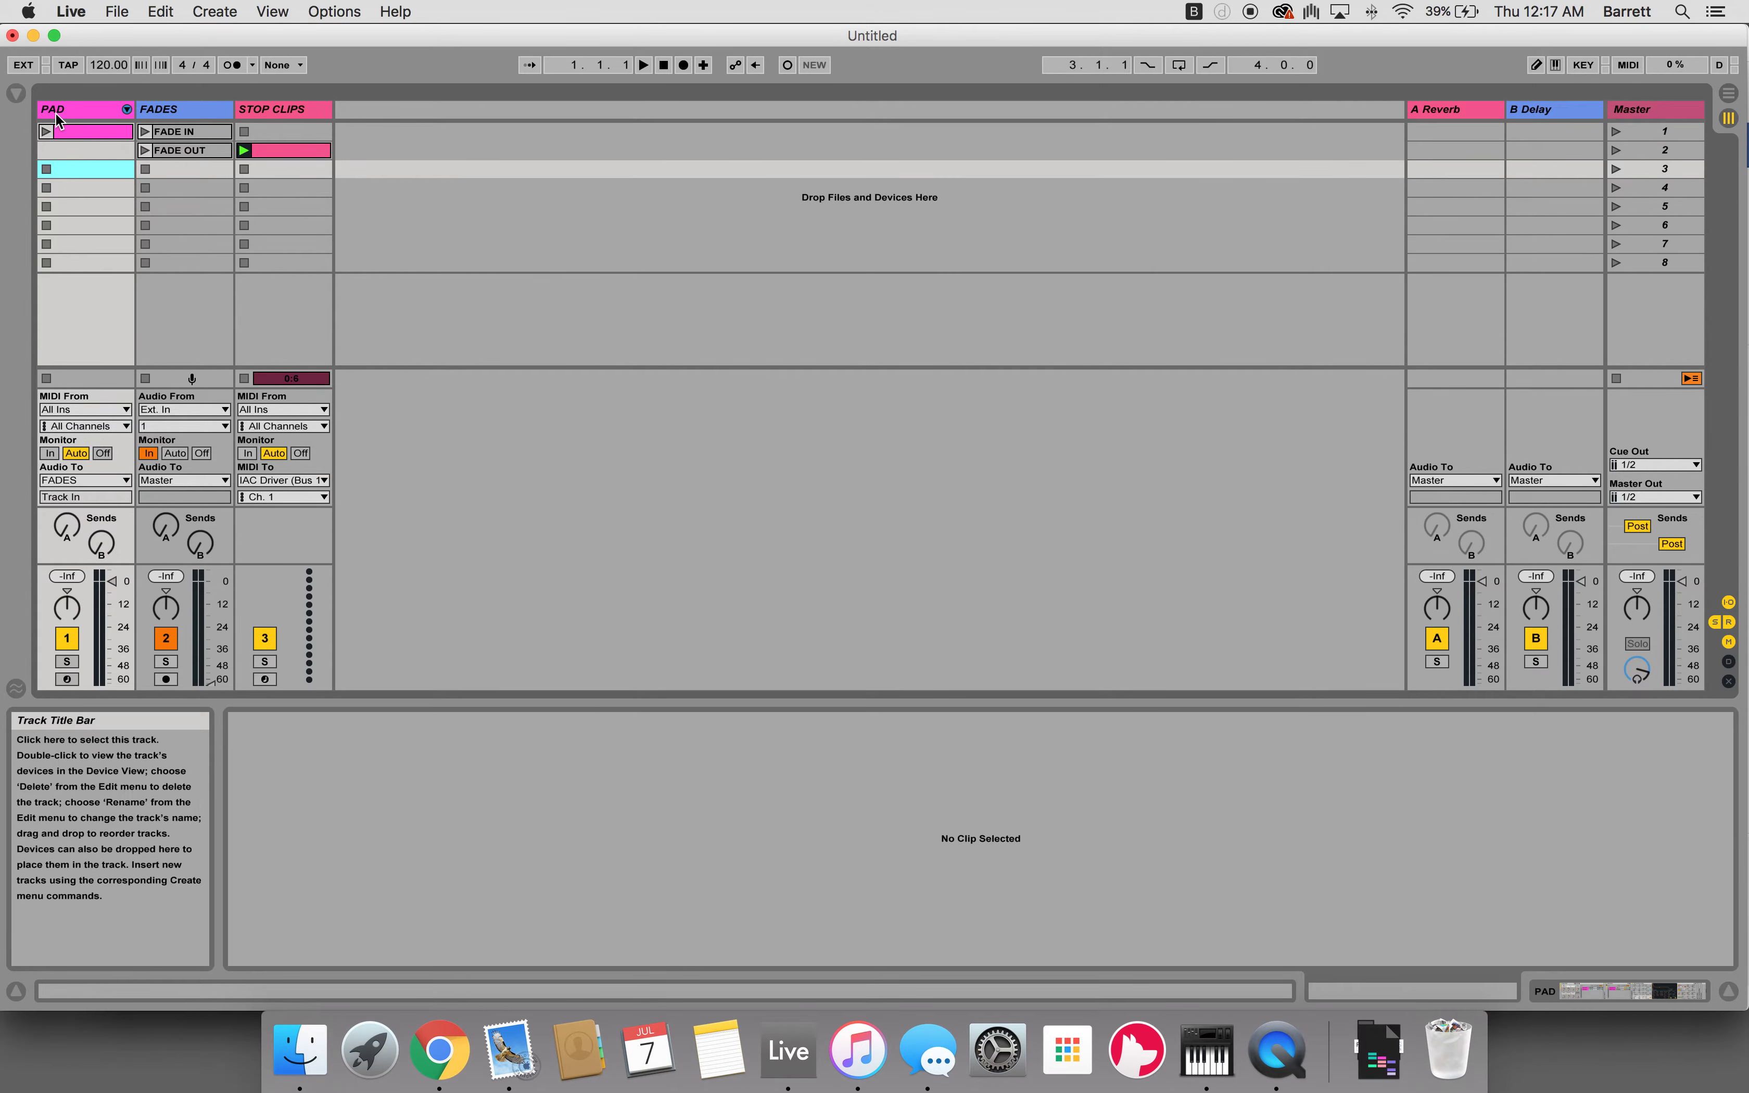
Launch scene 1, then scene 2 so PAD stops after FADE OUT, then stop the transport
left_click(1615, 130)
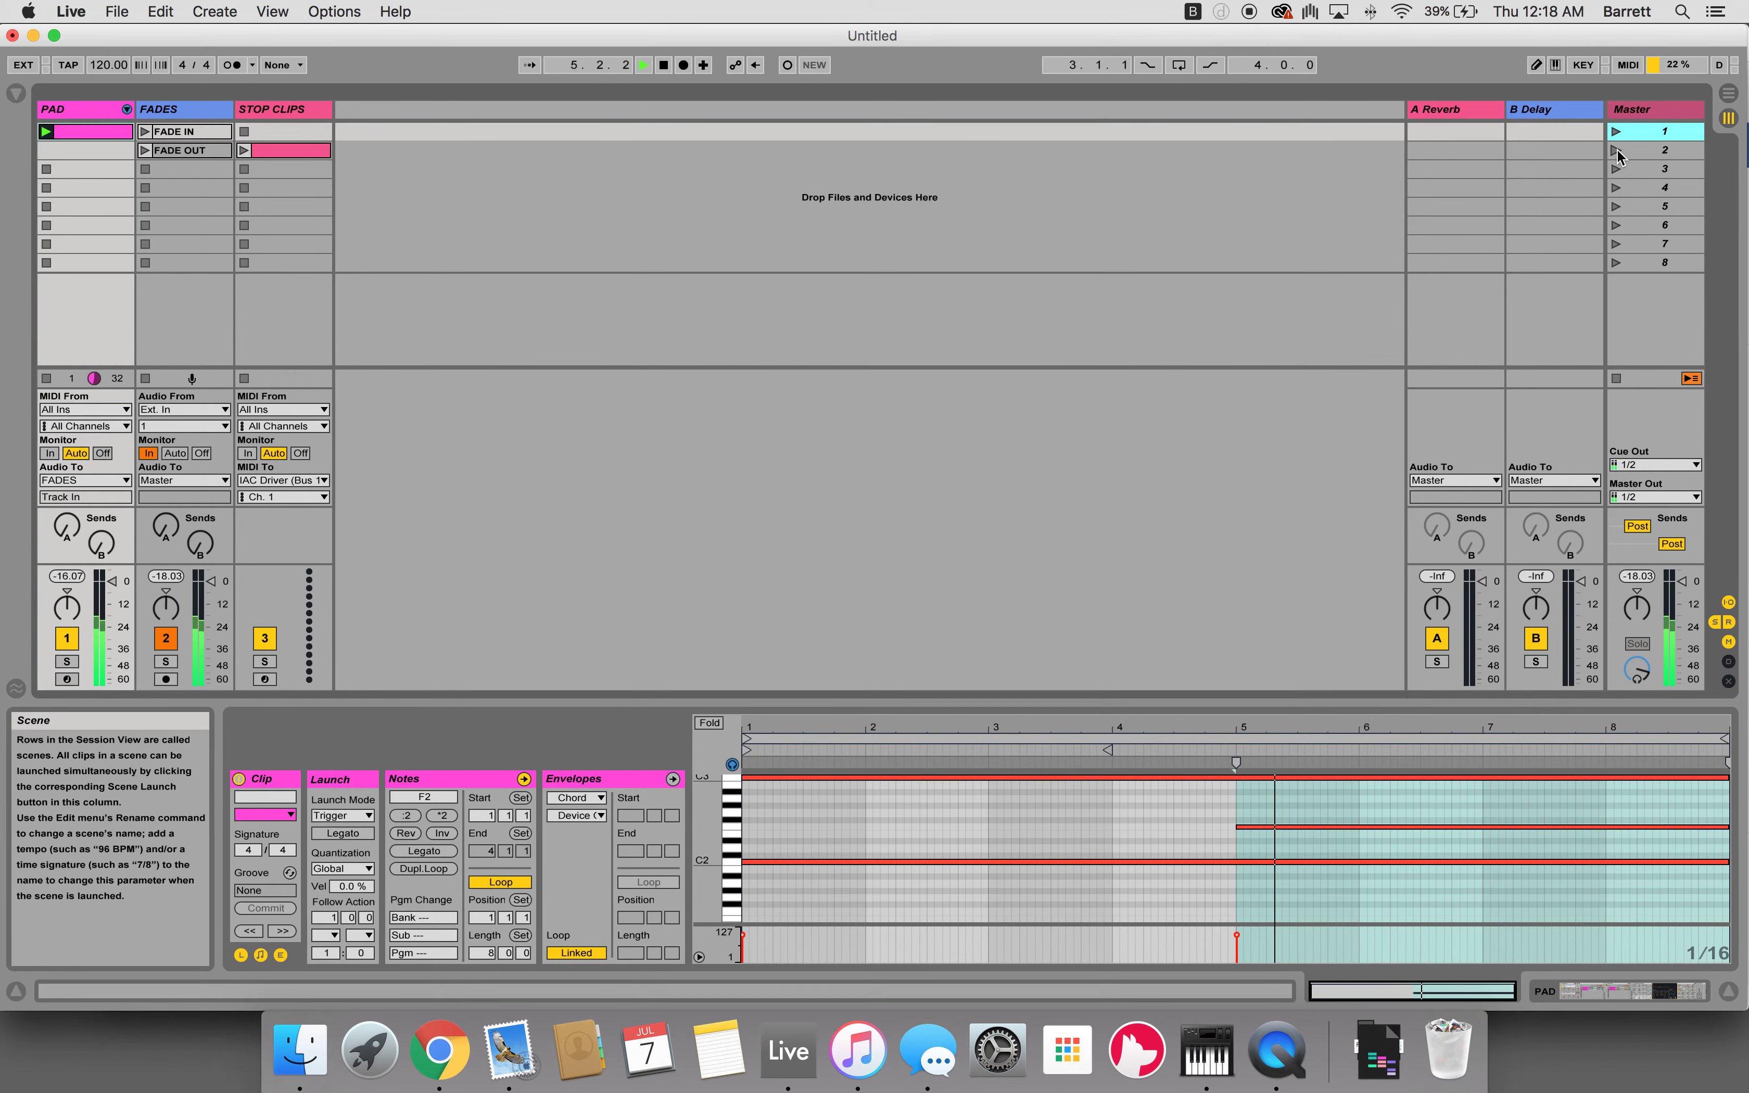
left_click(1619, 153)
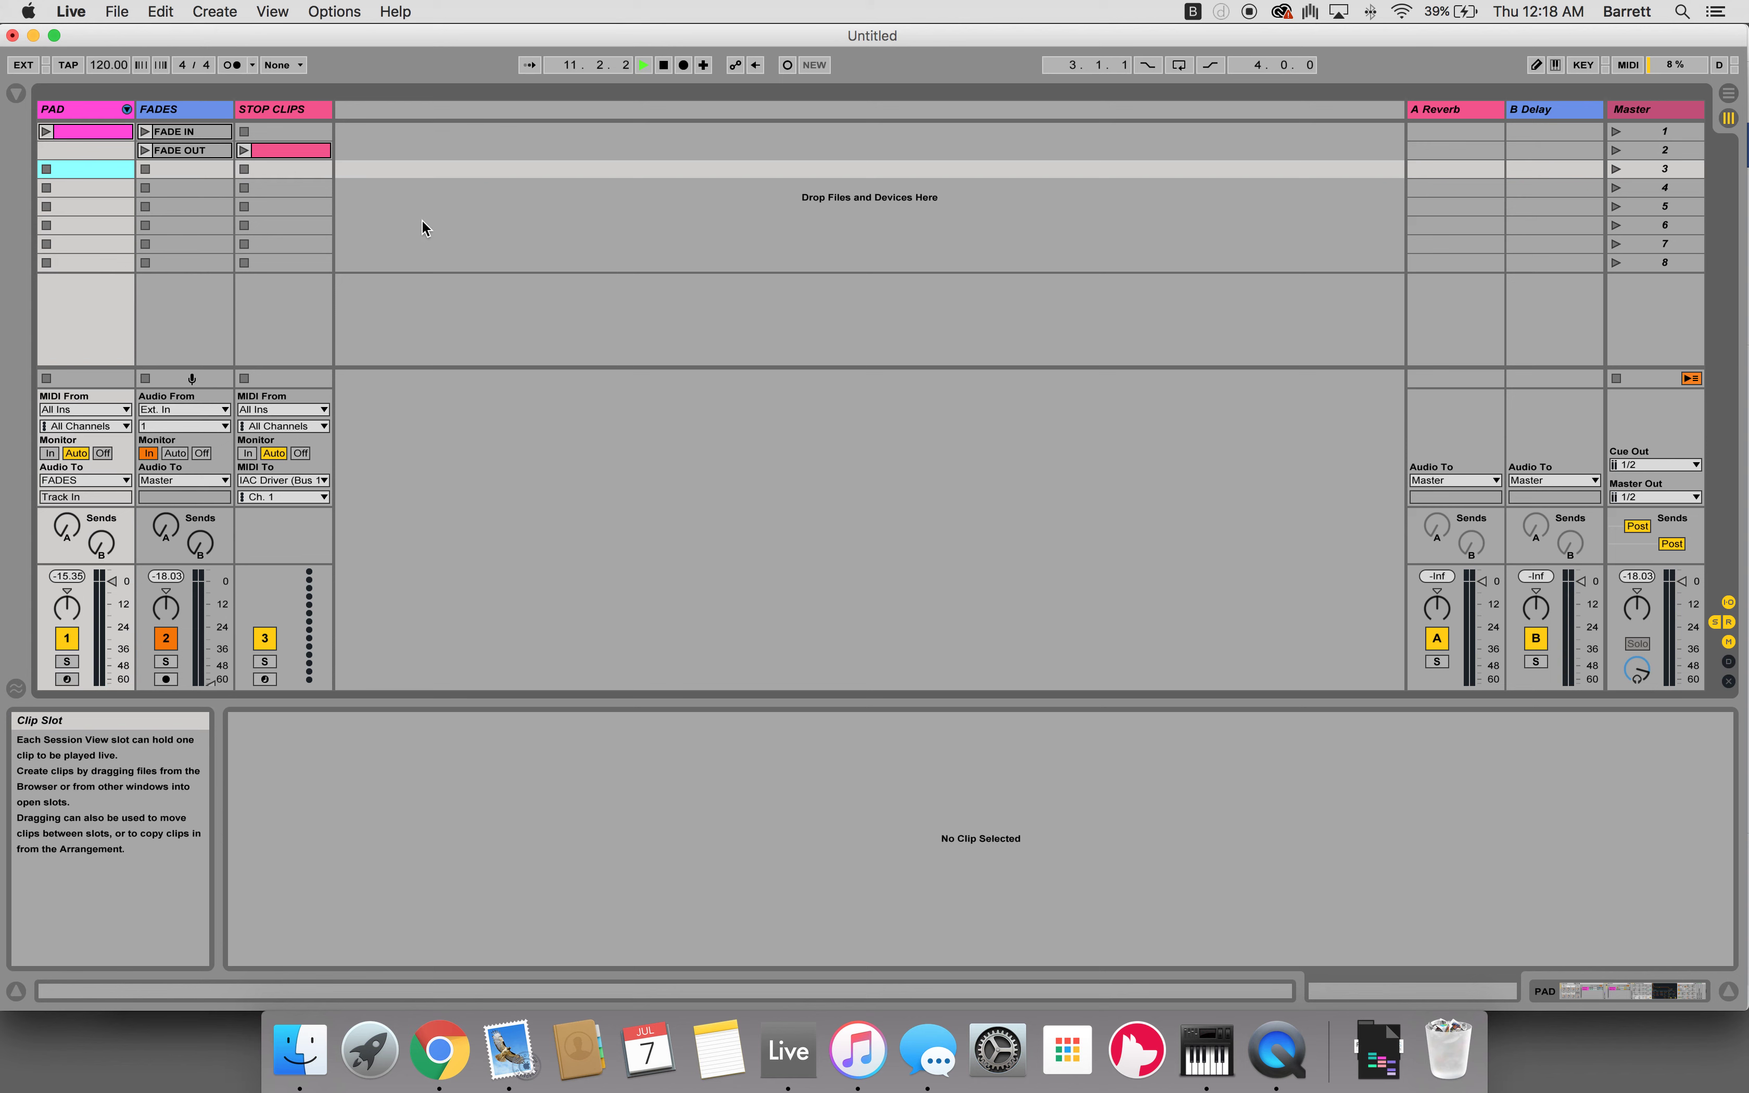
left_click(664, 65)
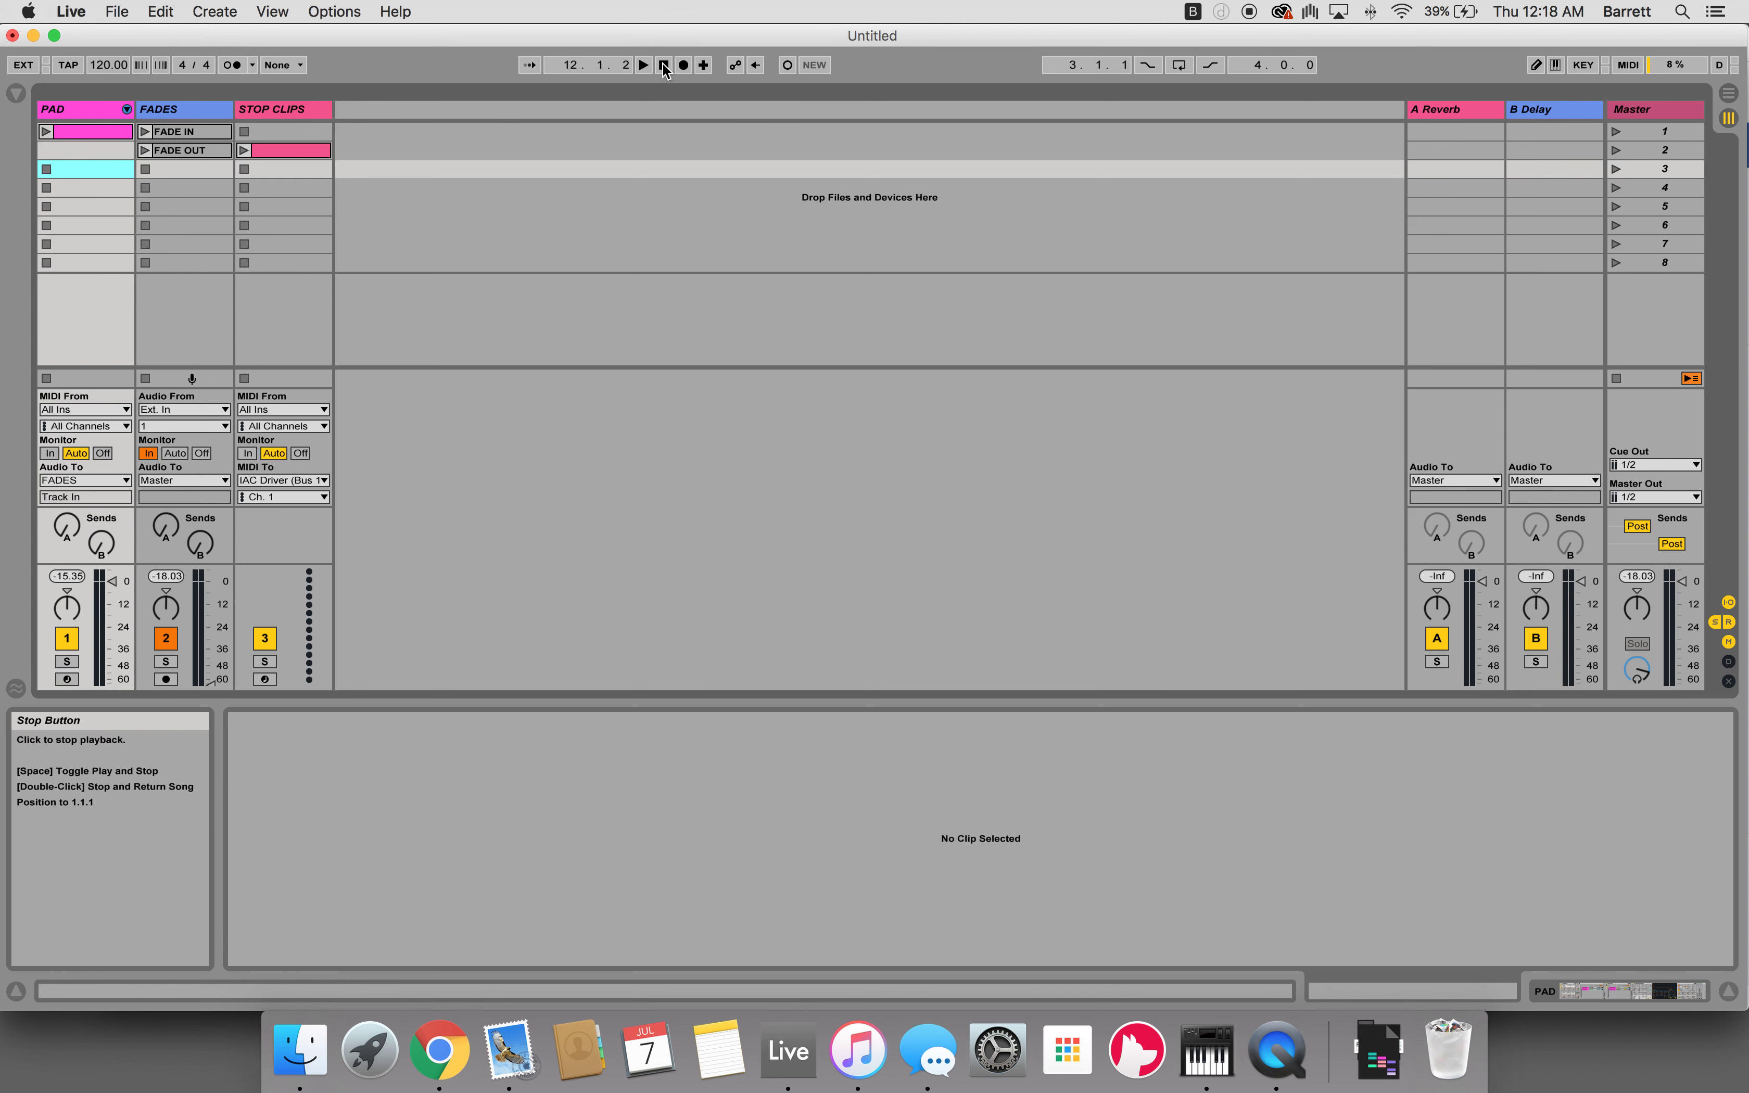